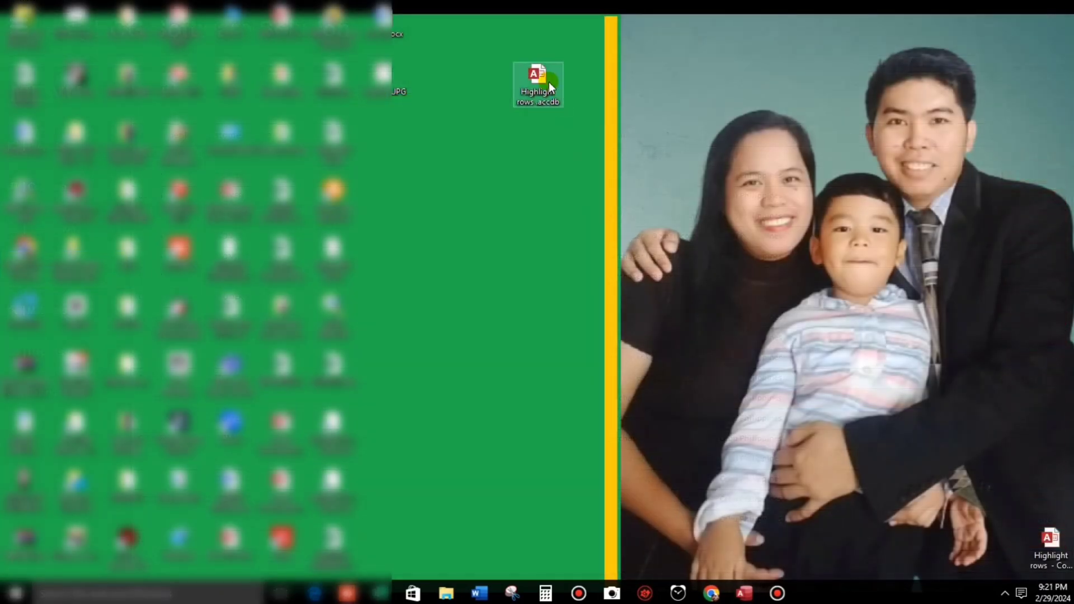
Launch Highlight rows.accdb and enter the username in the login form.
double_click(546, 82)
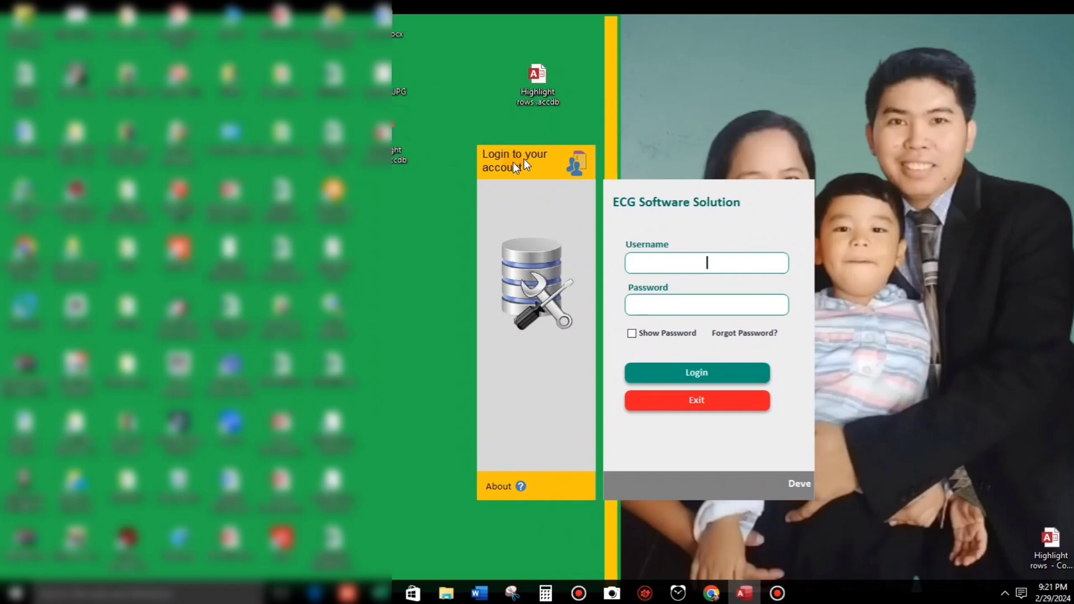
left_click_drag(459, 32, 433, 11)
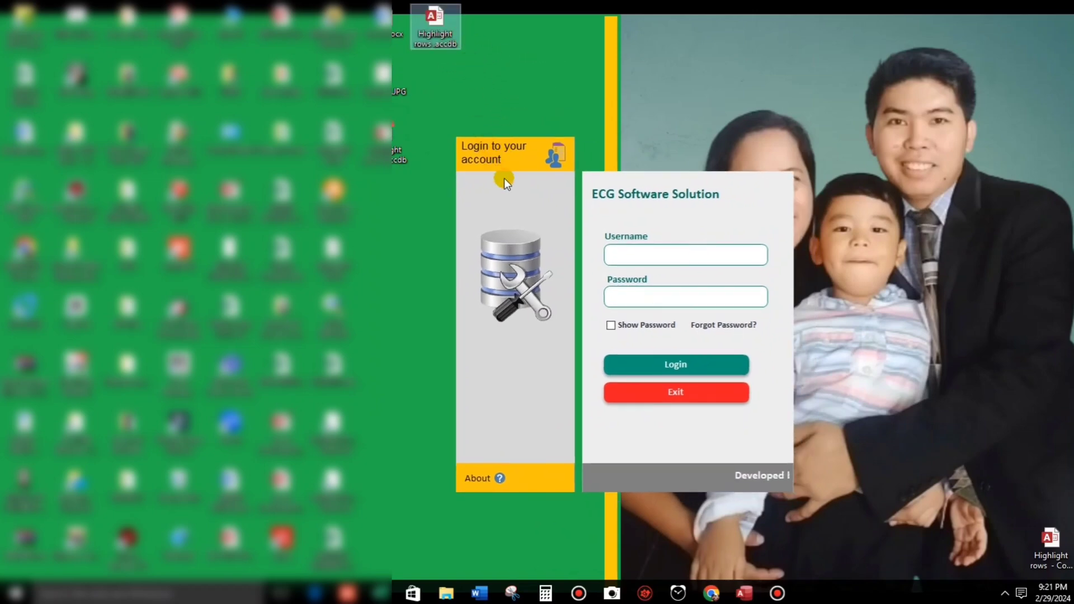
left_click_drag(504, 168, 486, 146)
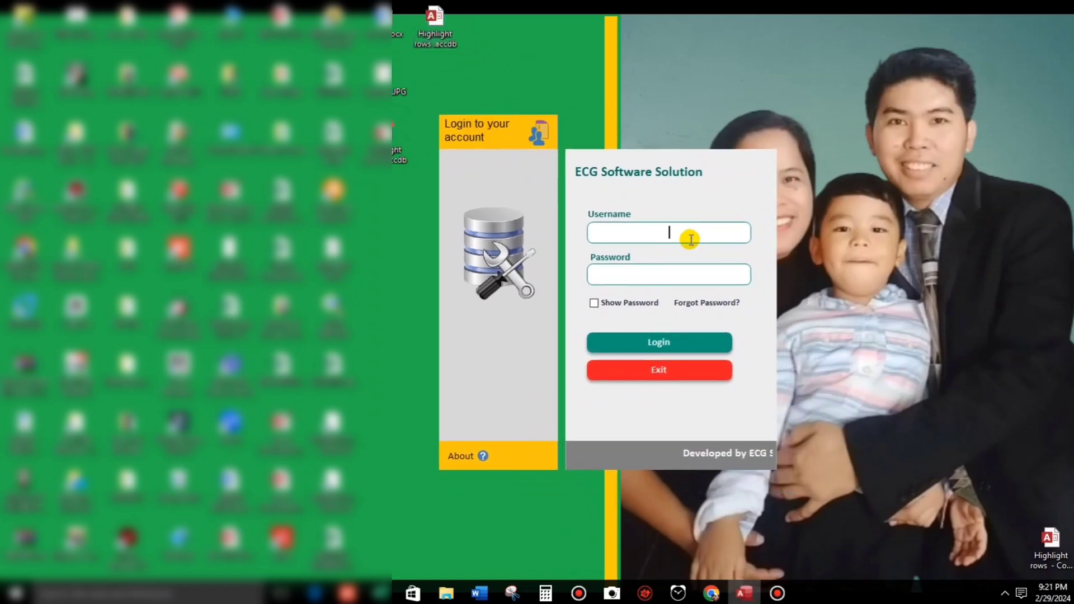
type("USER1")
key("Tab")
Enter the password to log in and open the Customer list.
type("123")
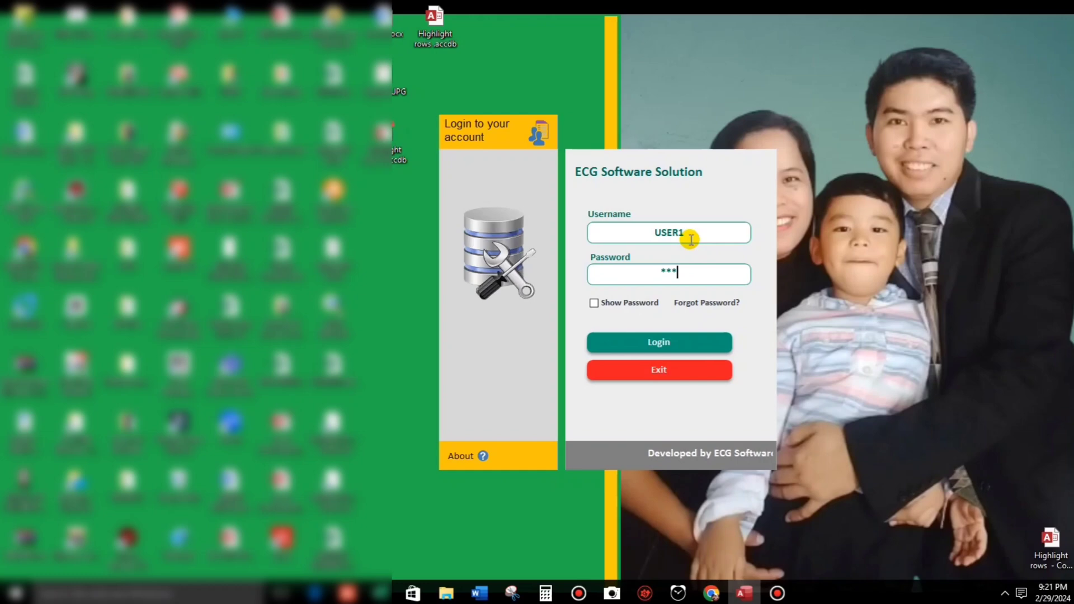
key("Return")
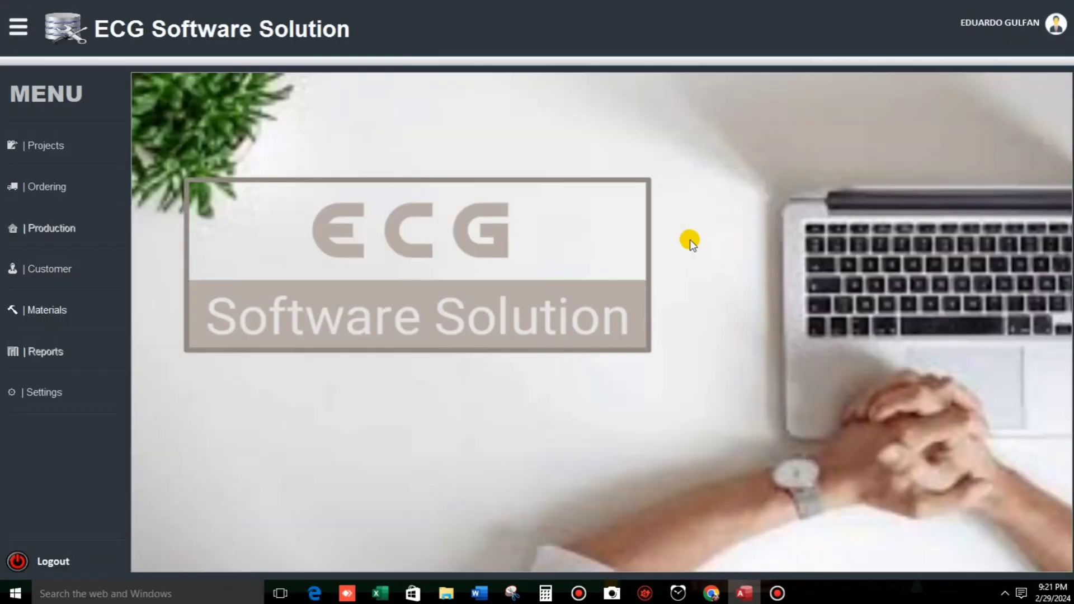
left_click(81, 274)
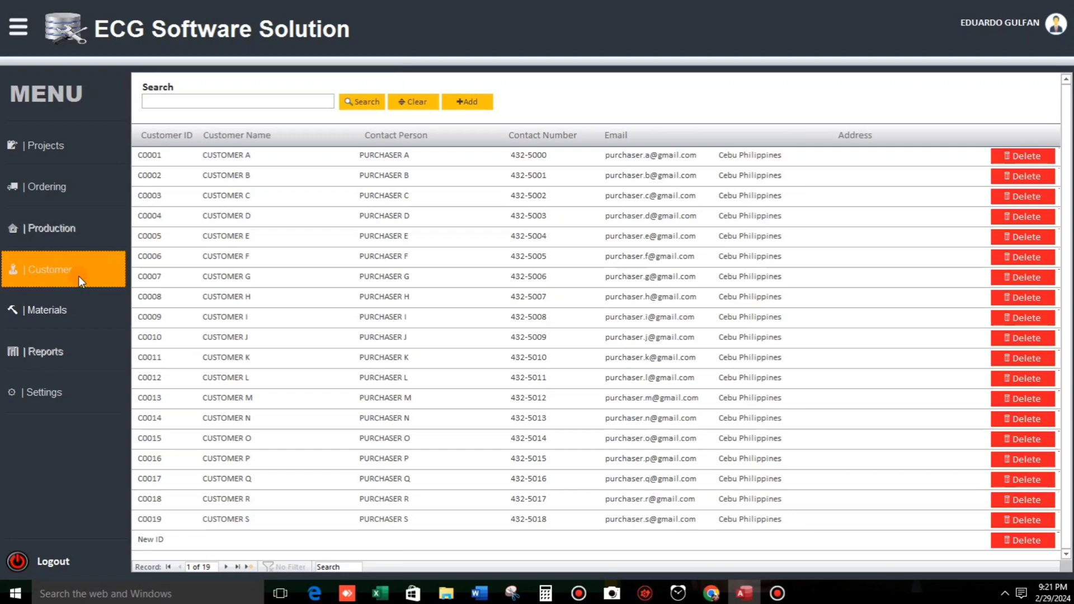
Select customers C0005, C0007, C0012 and C0004 to see the row highlight.
left_click(222, 236)
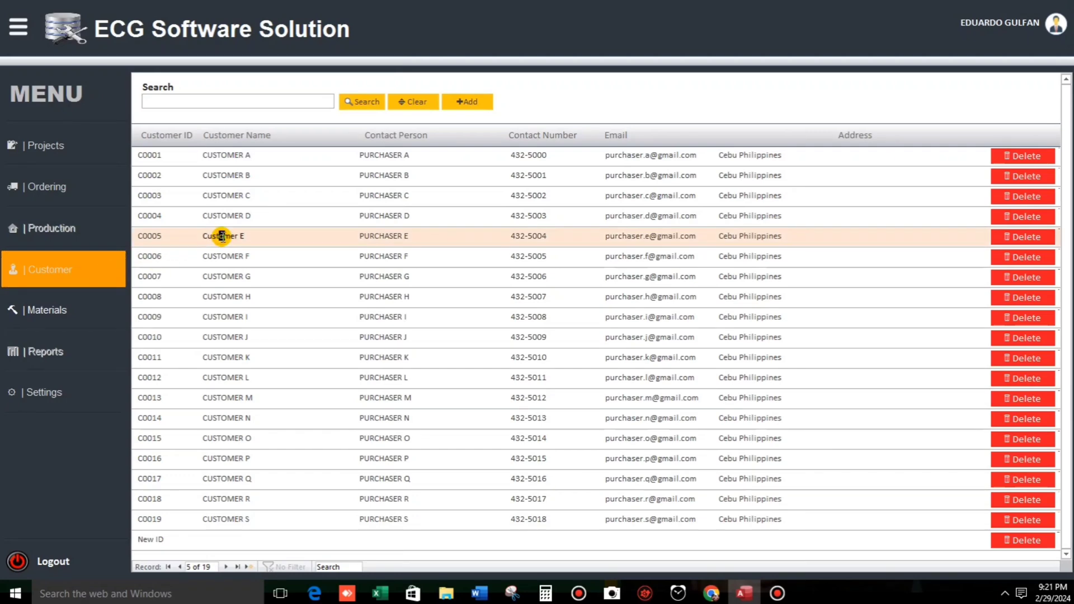
key("shift+Right")
left_click(522, 278)
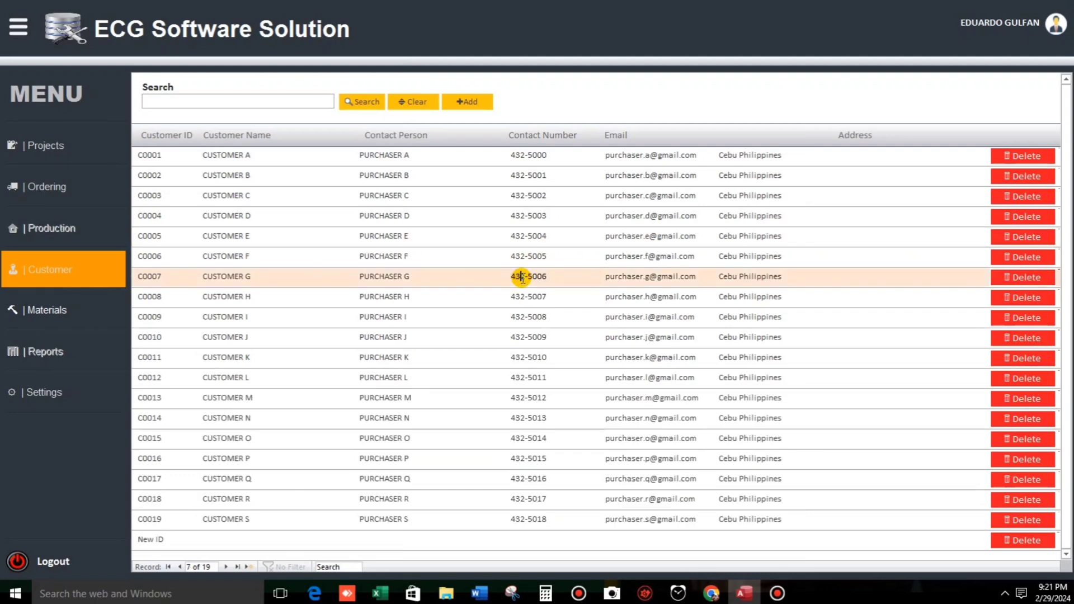
left_click(660, 378)
left_click(722, 215)
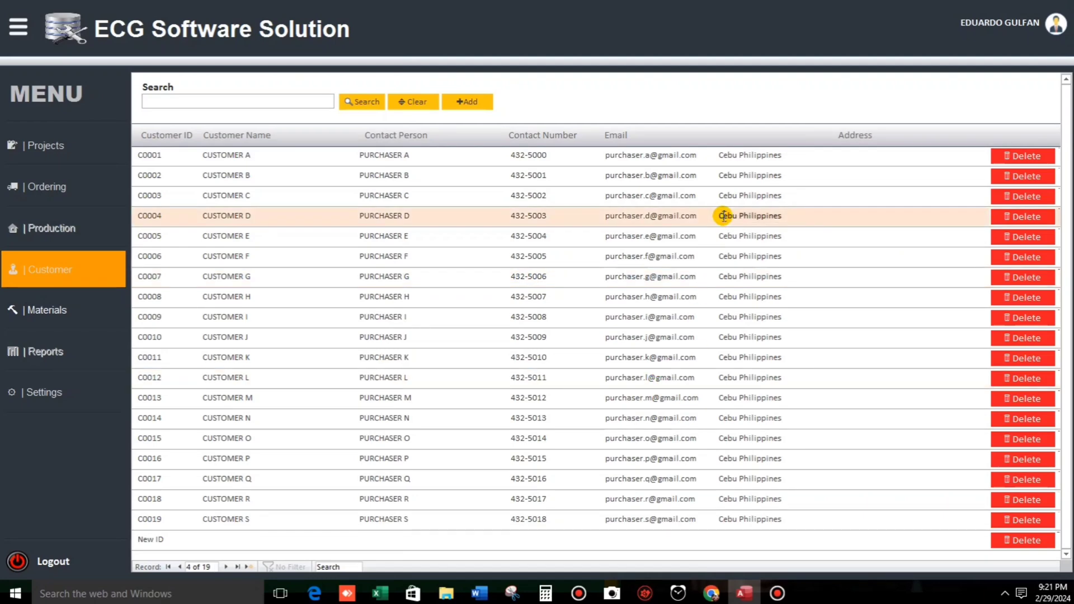
Hide the side menu, search for C0013, then clear the search.
left_click(22, 36)
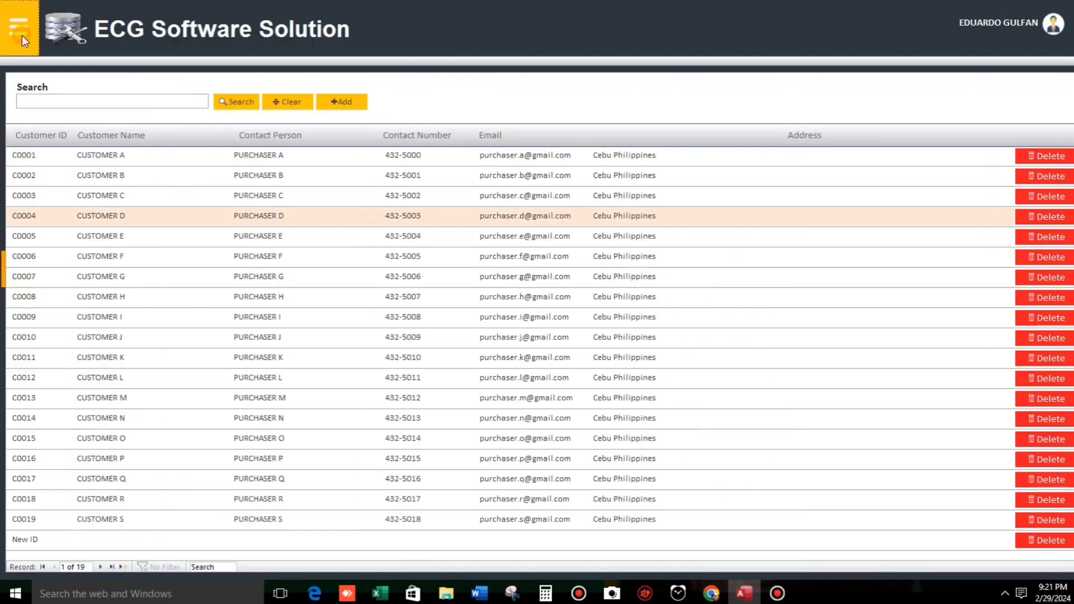
left_click(46, 100)
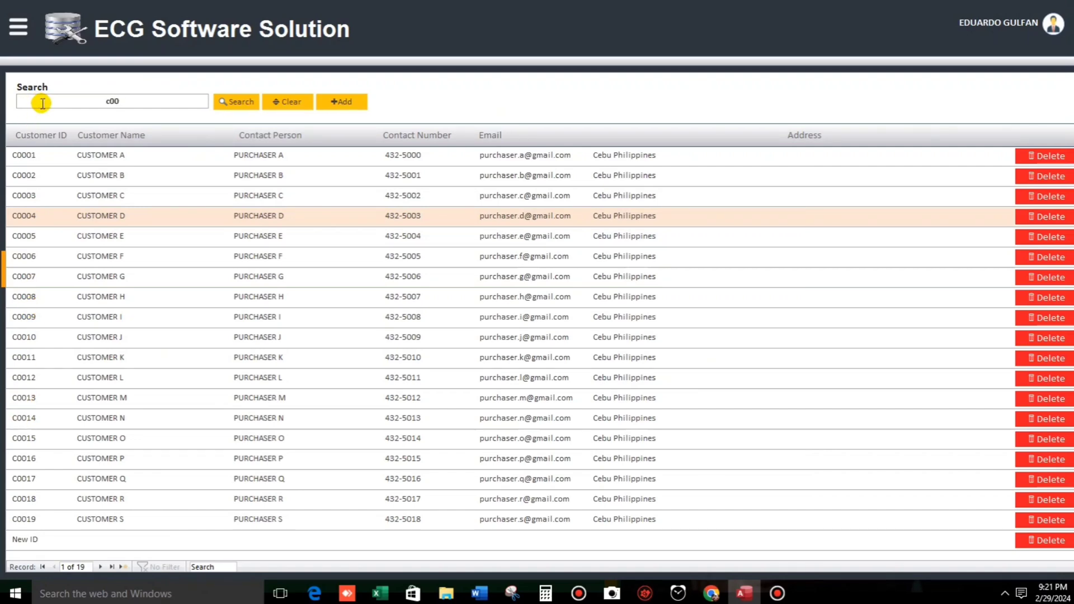
left_click(230, 106)
left_click(115, 156)
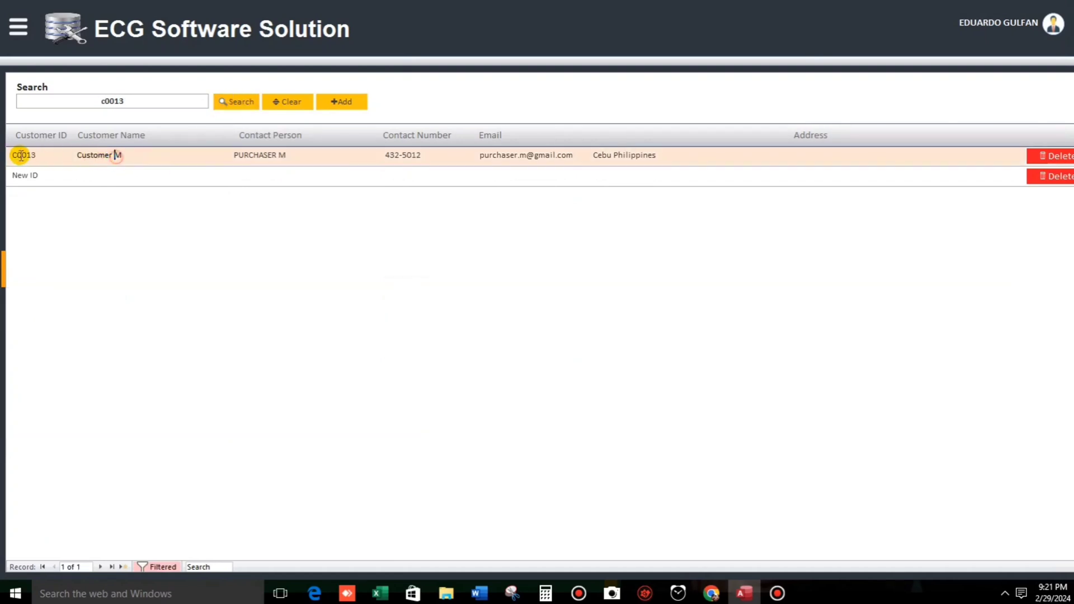
left_click(288, 103)
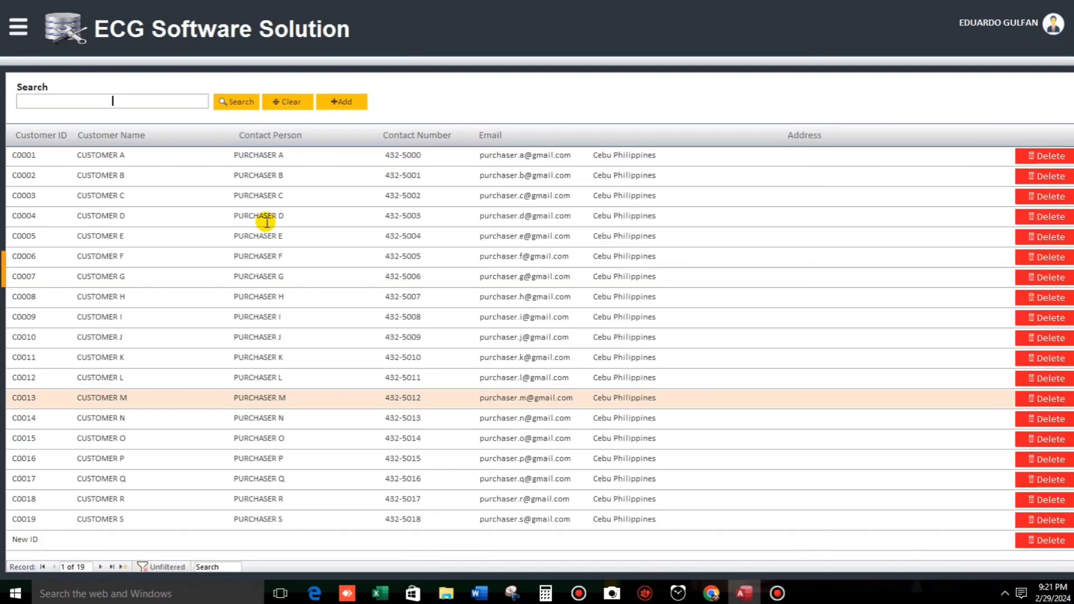
Open Customer_List_Sample, select rows C0004, C0006, C0012 and C0008, then switch to Design View.
left_click(19, 26)
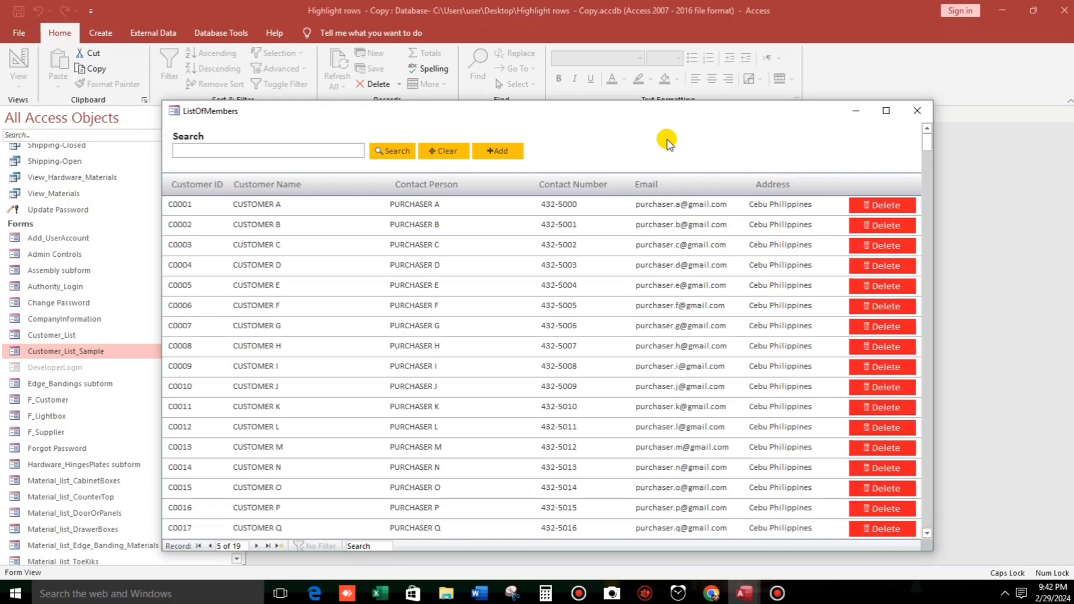
left_click(283, 272)
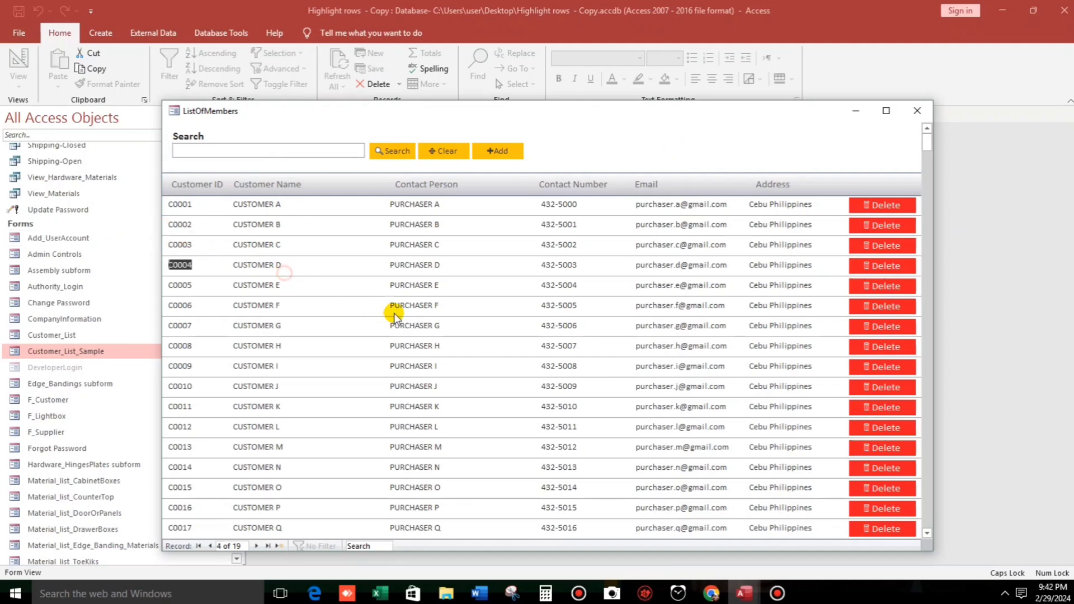
left_click(394, 309)
left_click(413, 431)
left_click(702, 348)
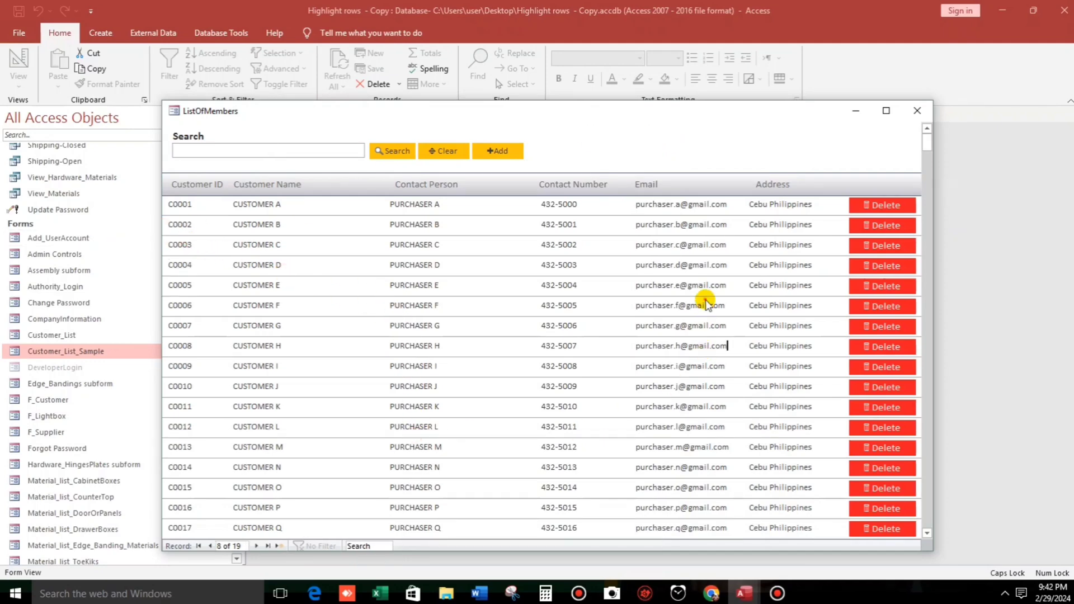
left_click(688, 267)
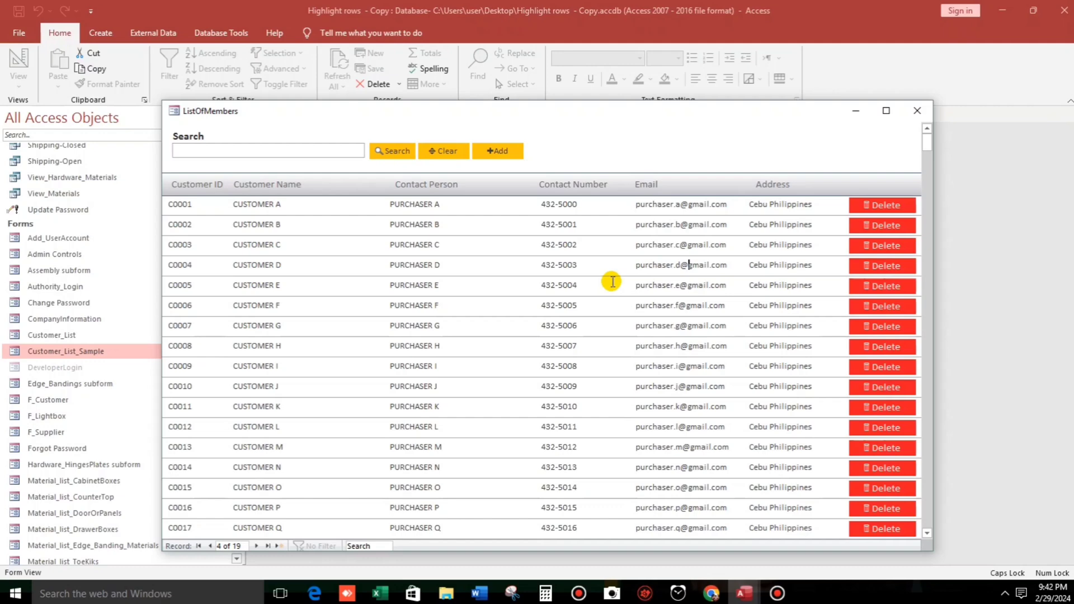
right_click(597, 143)
left_click(637, 172)
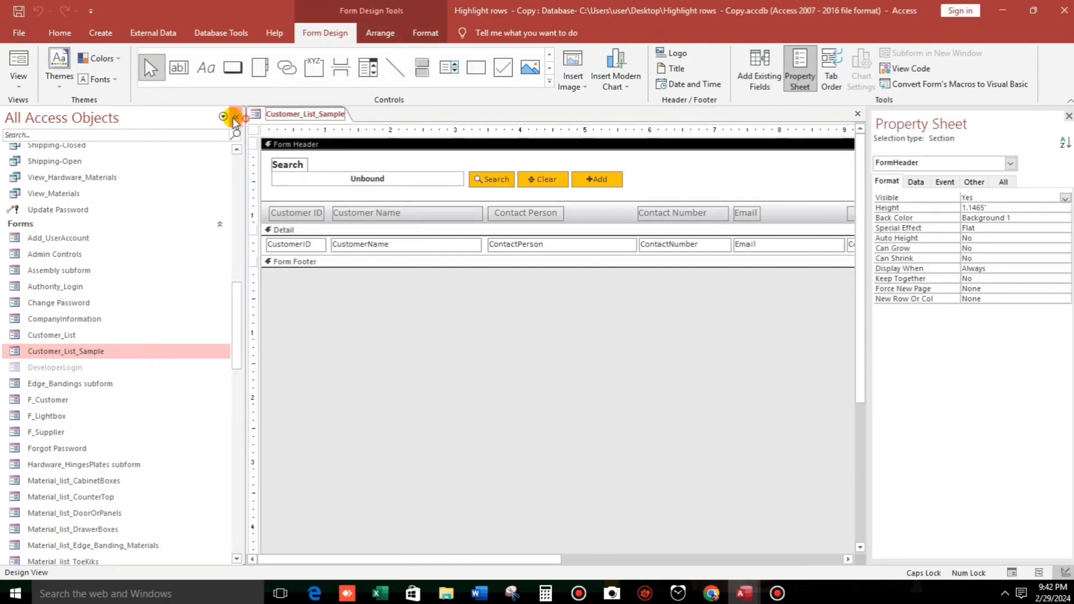
Draw a text box in the form header, place its label beside it, and name it CustID.
left_click(235, 117)
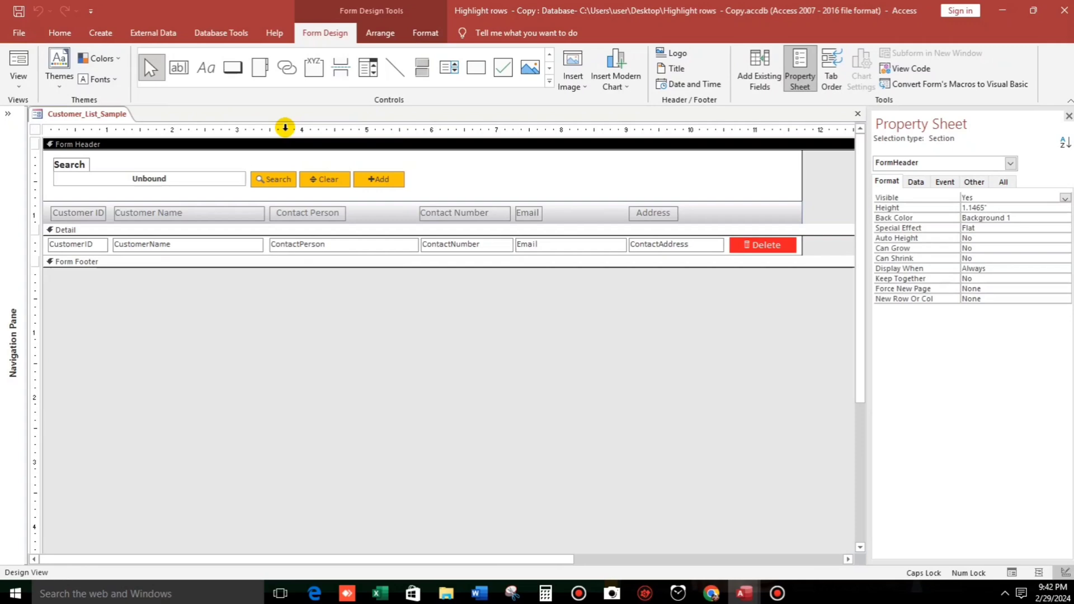
left_click(179, 67)
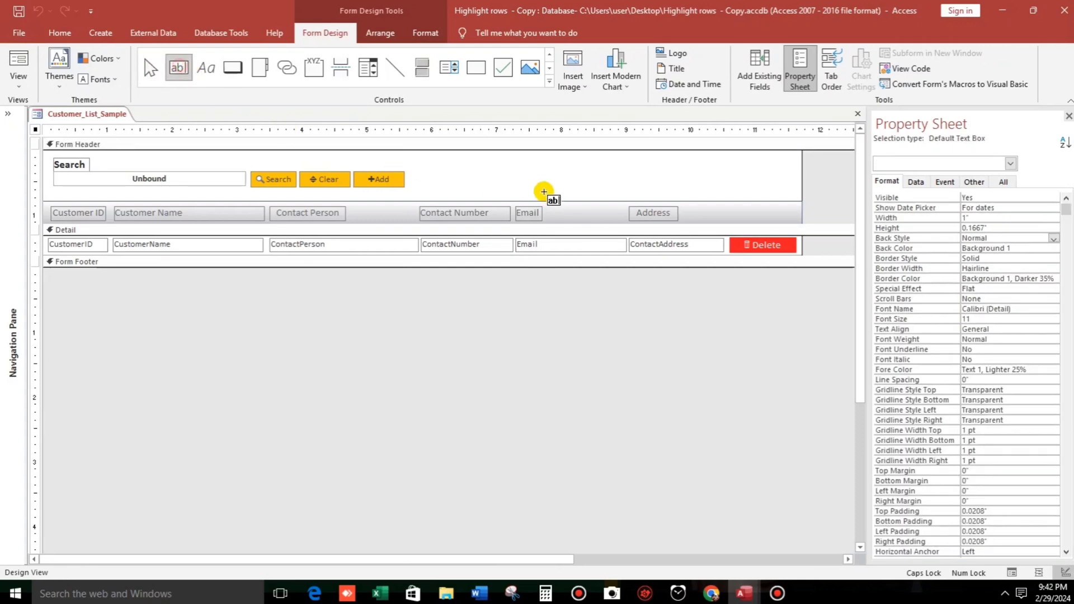
left_click(491, 167)
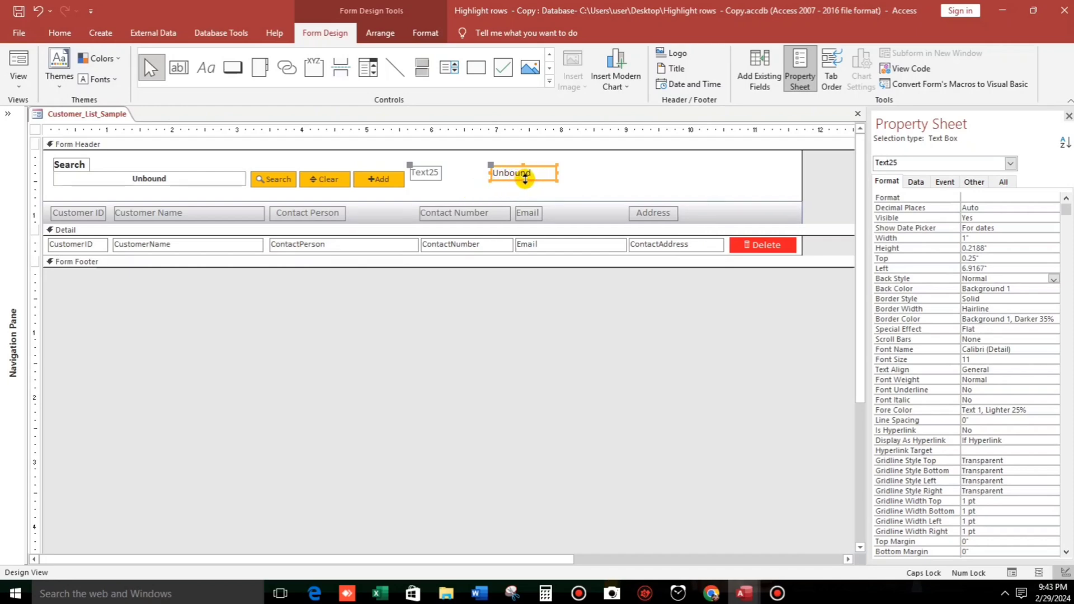
left_click_drag(529, 178, 543, 175)
left_click(439, 168)
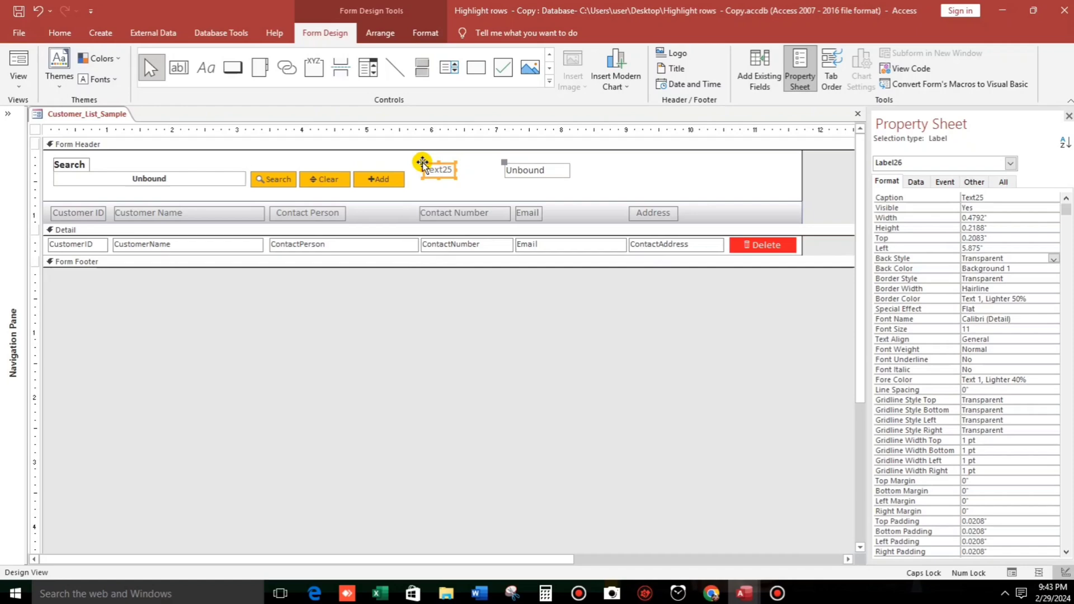
left_click_drag(422, 160, 474, 165)
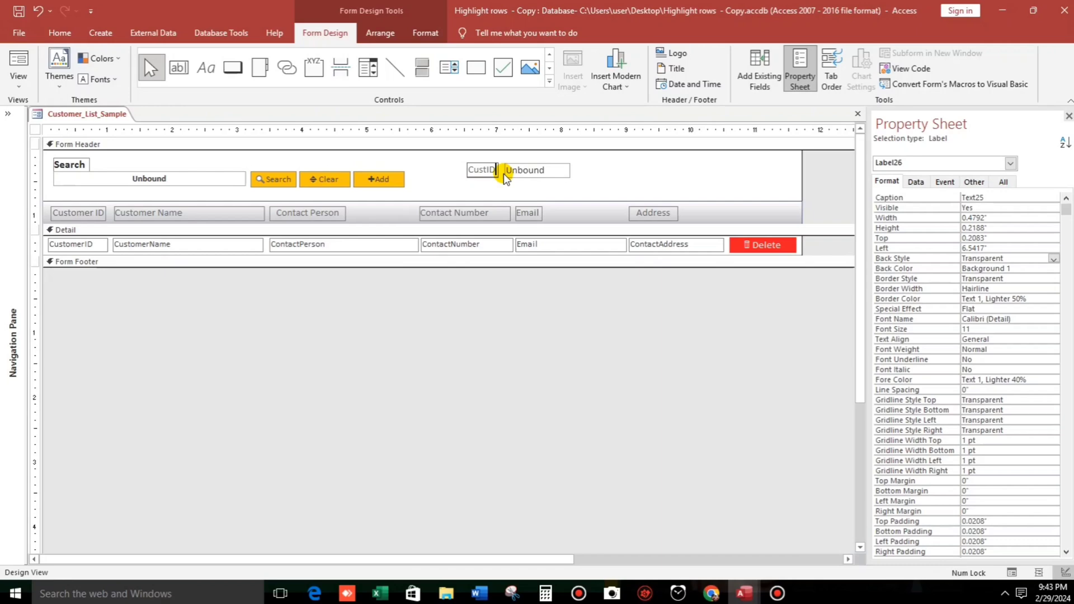
left_click(562, 172)
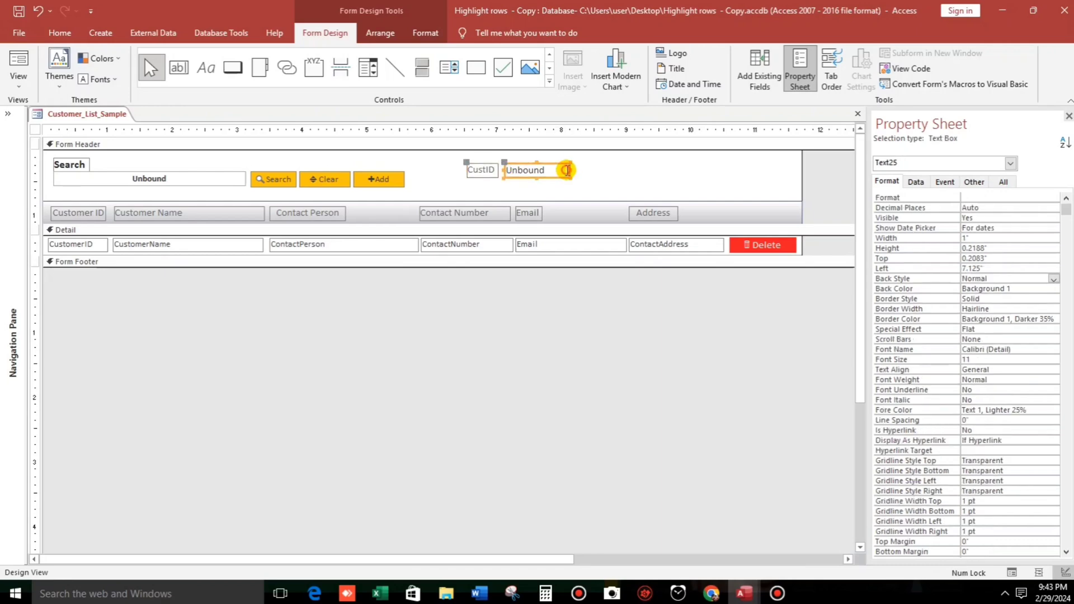
left_click(975, 182)
left_click(954, 198)
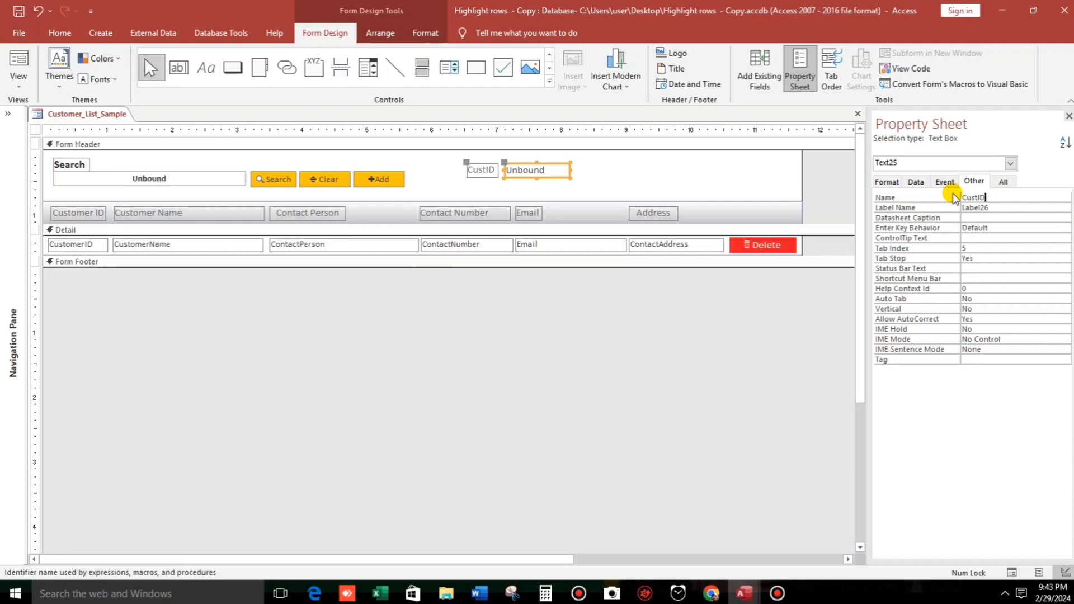
Create a Code Builder procedure for the CustomerID text box's On Got Focus event.
left_click(601, 179)
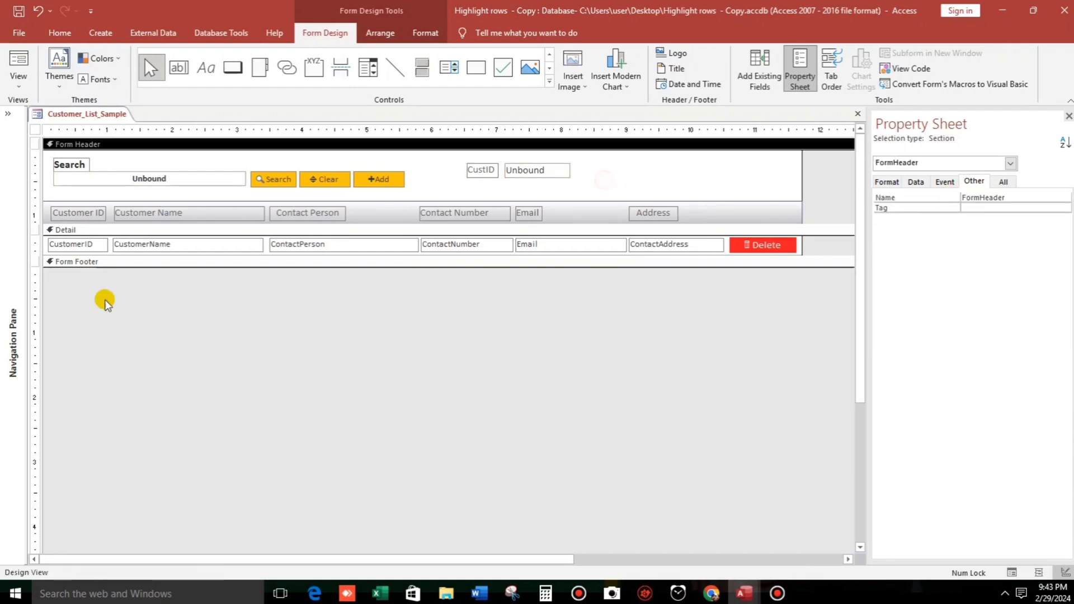
left_click(88, 245)
left_click(88, 245)
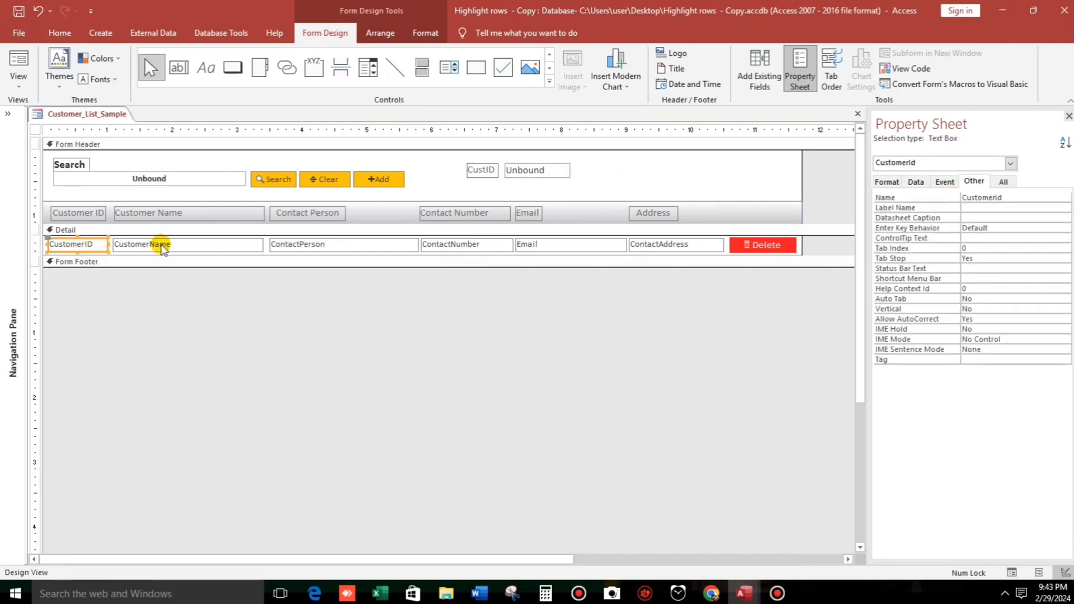
left_click(944, 182)
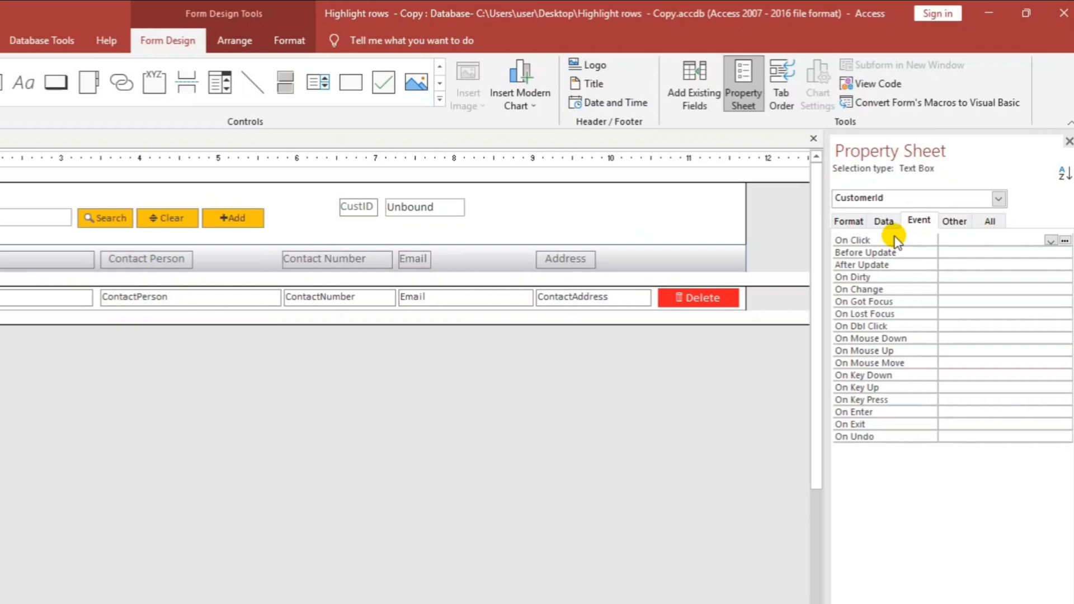
left_click(945, 240)
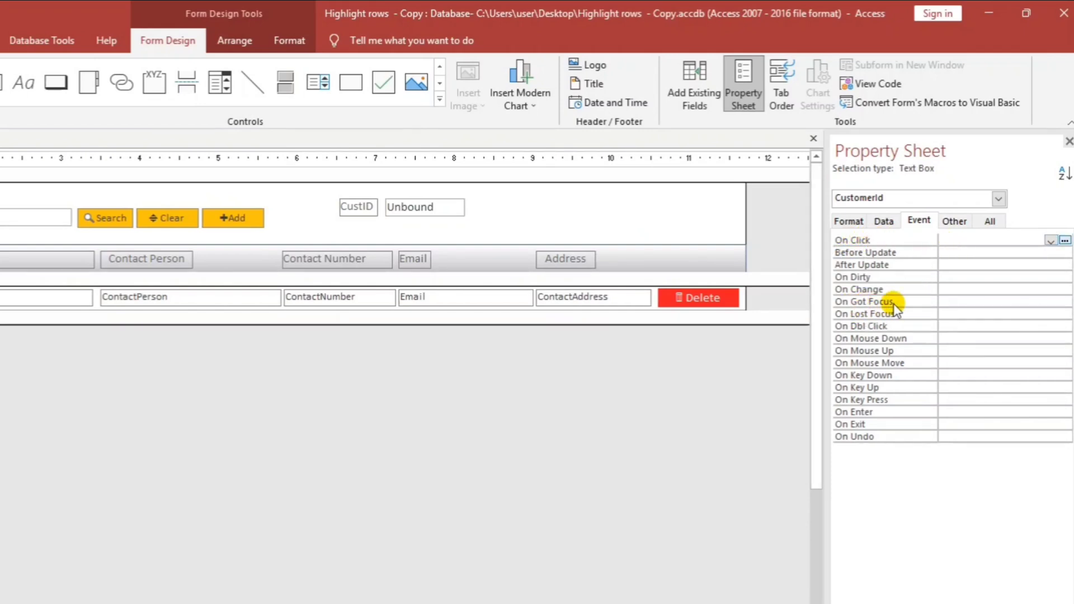
left_click(943, 303)
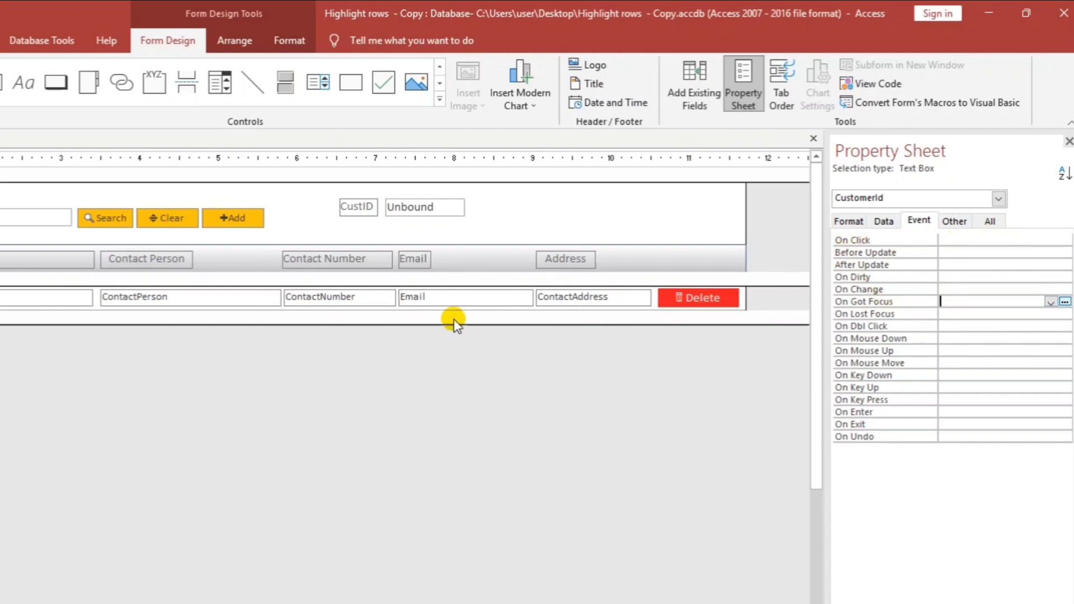
left_click(1065, 303)
left_click(376, 215)
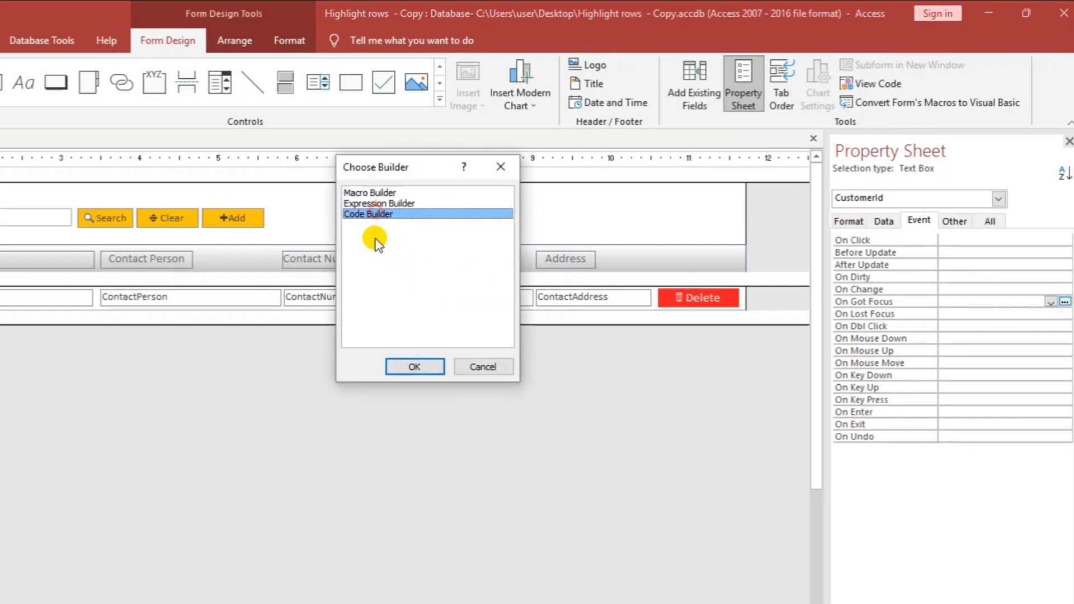
left_click(408, 365)
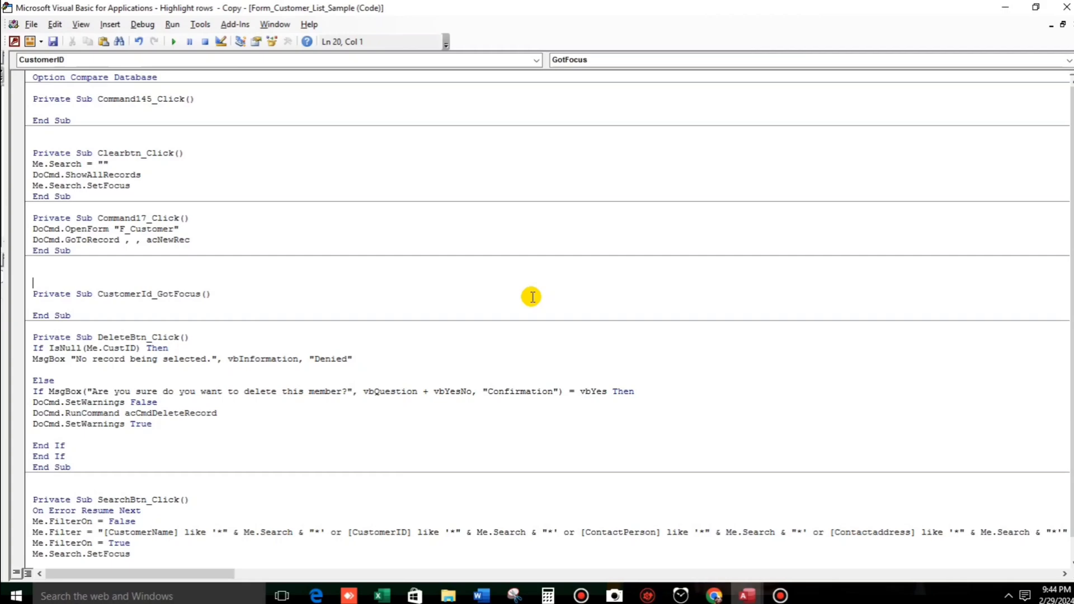
Write Me.CustID = Me.CustomerID in CustomerId_GotFocus, then show the form in Form View.
key("BackSpace")
key("BackSpace")
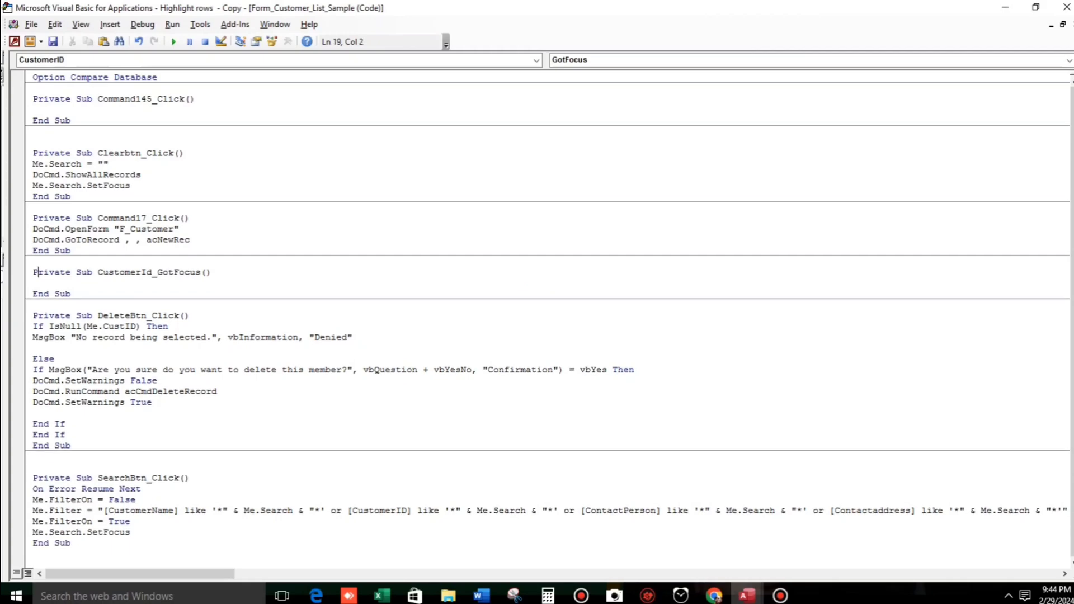
left_click(33, 283)
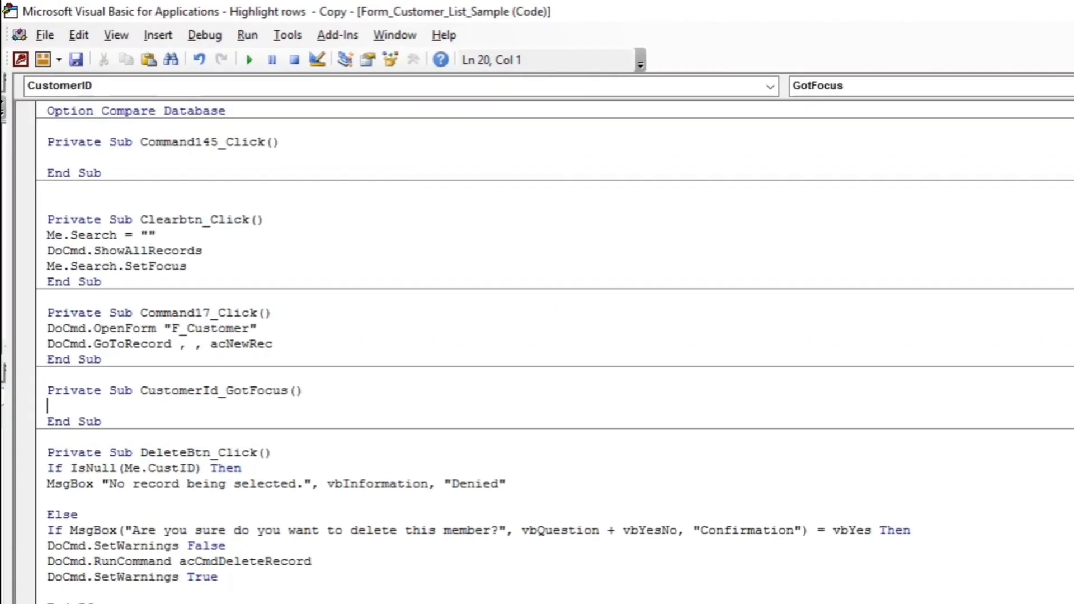
type("me.cus")
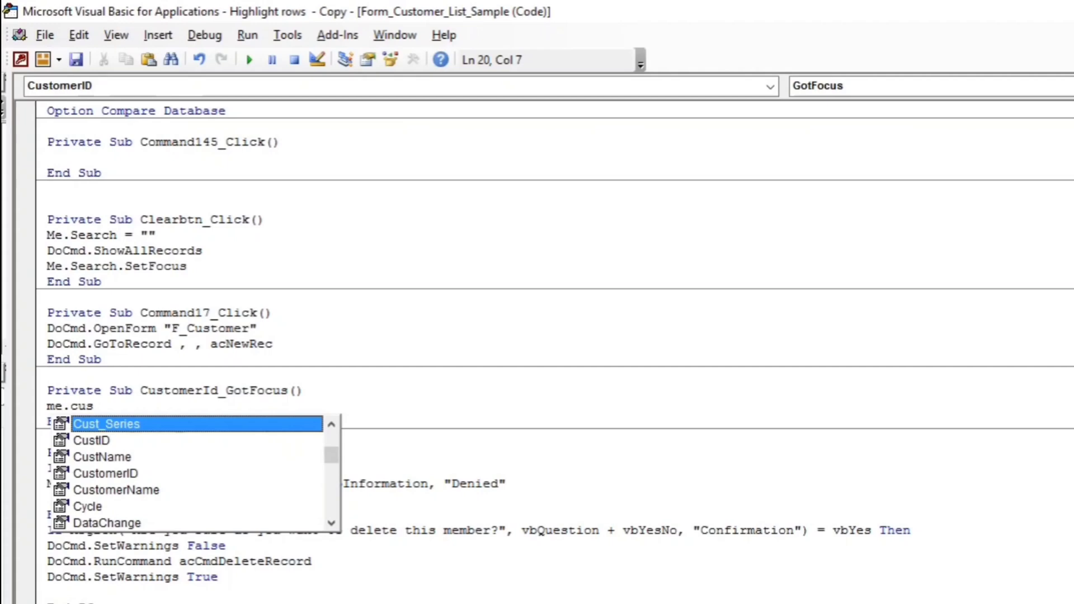
key("Down")
key("Tab")
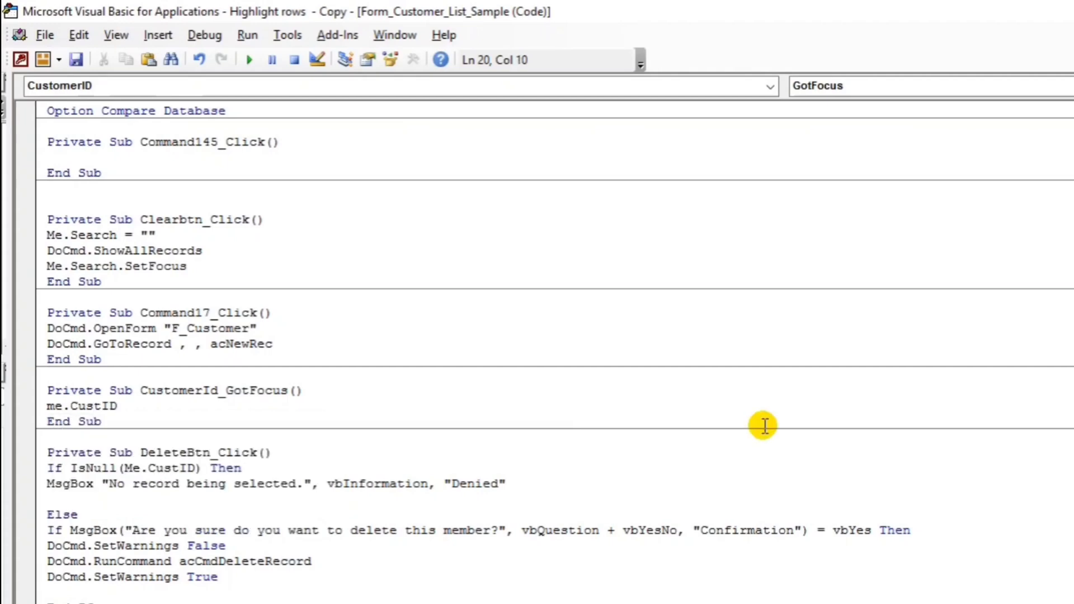
type("=")
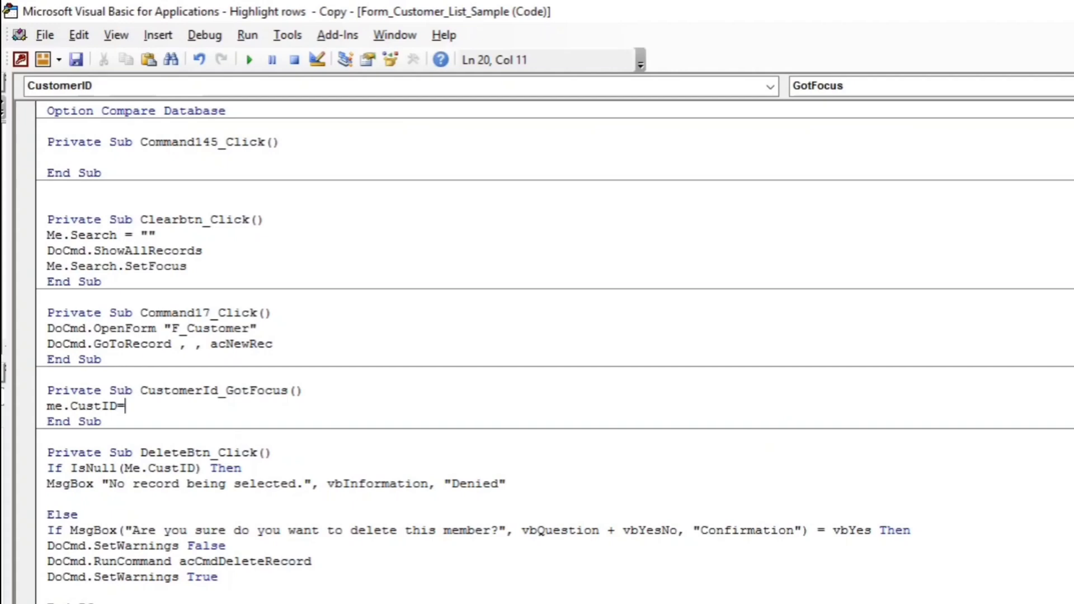
type("me.cus")
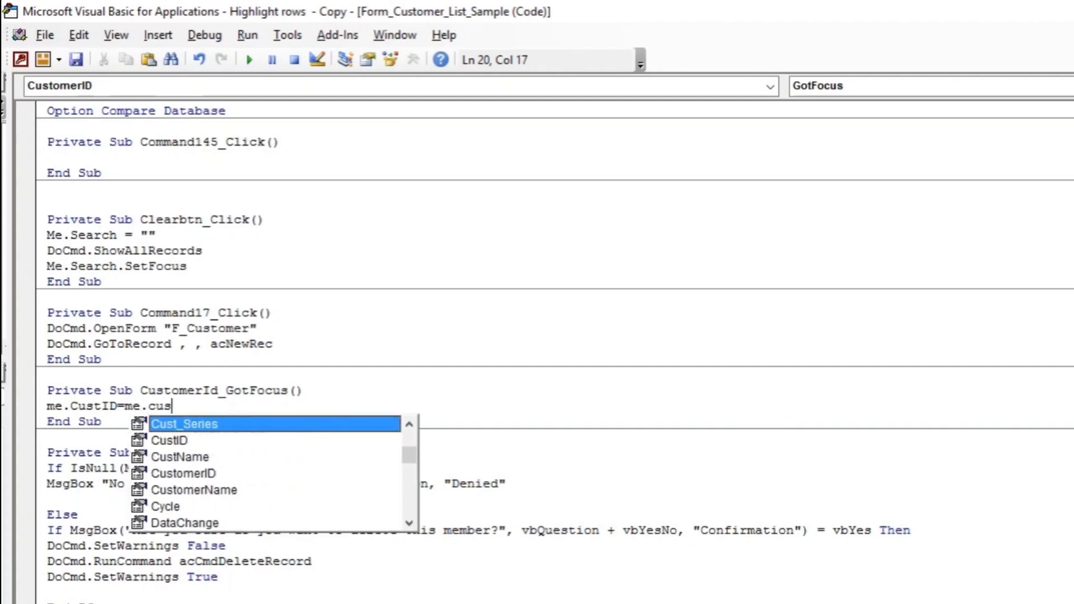
left_click(180, 457)
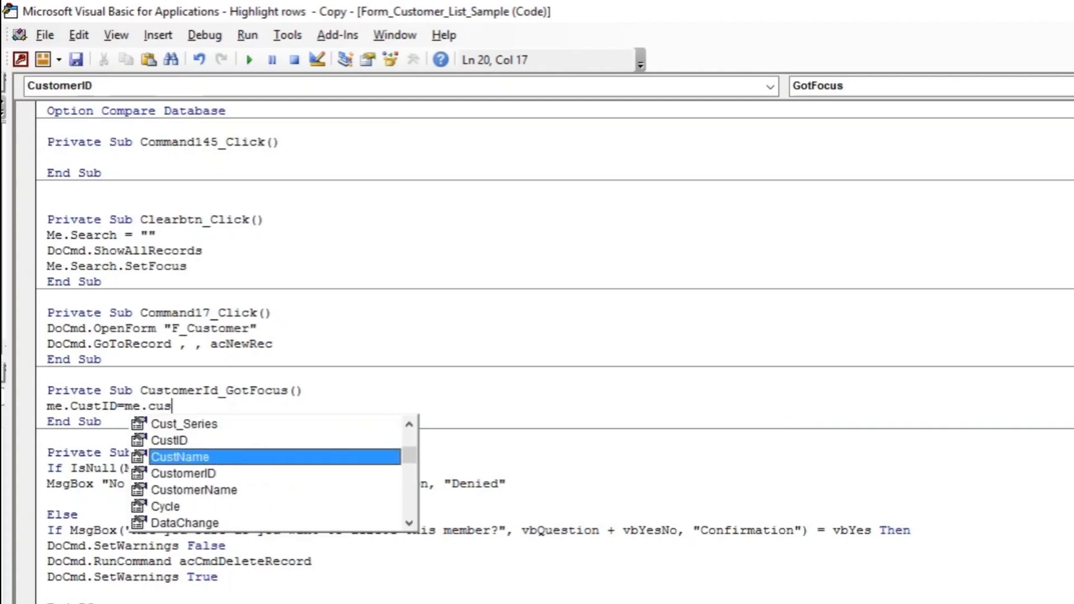
key("Down")
key("Tab")
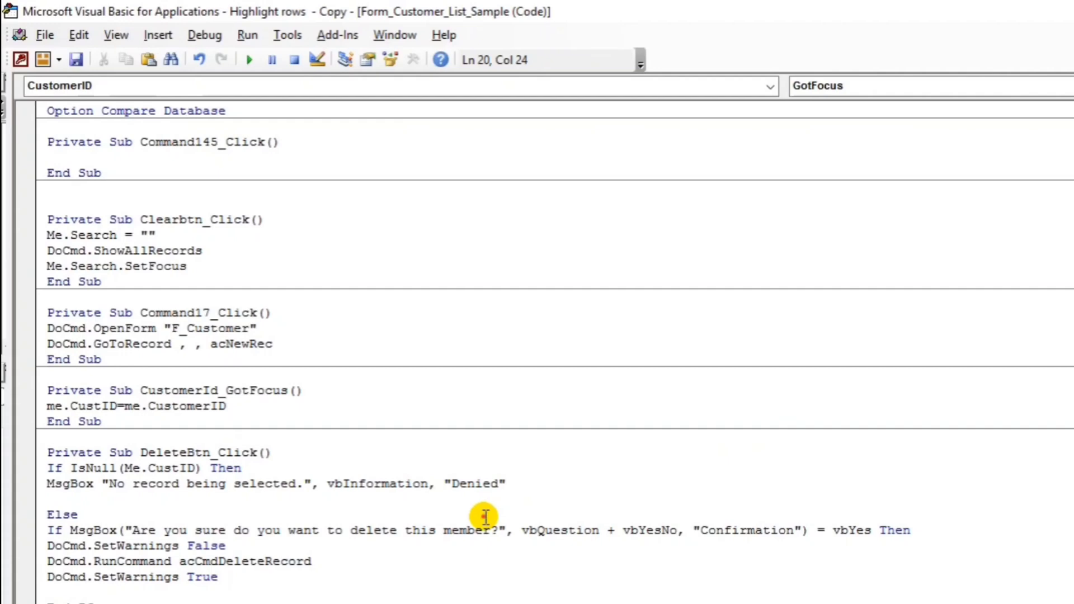
left_click(481, 511)
key("alt+Tab")
left_click(20, 70)
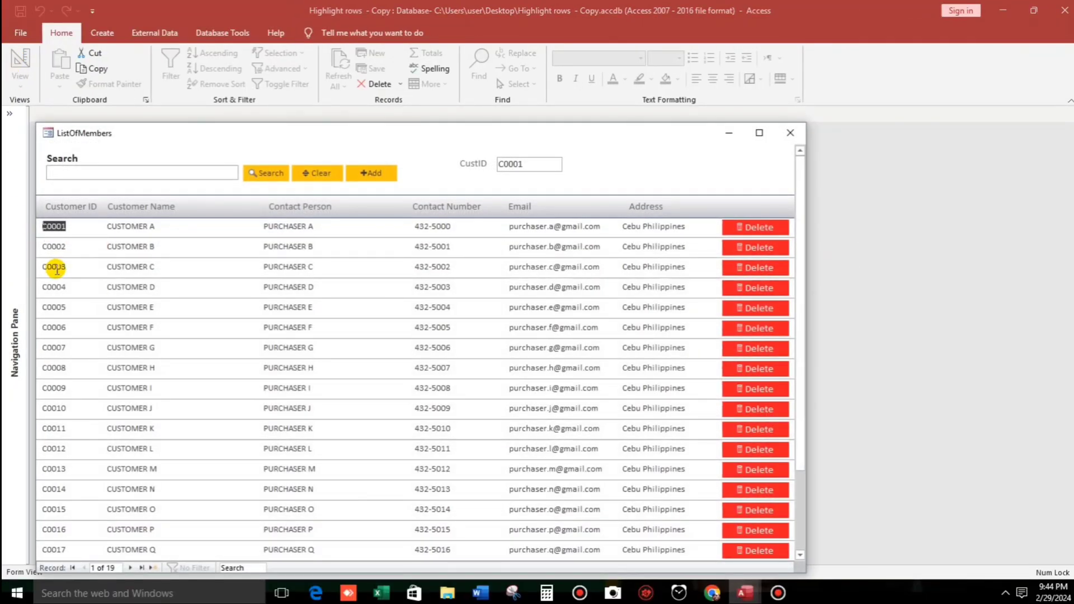
Select customers C0003, C0007 and C0011 and watch CustID update to C0011.
left_click(53, 266)
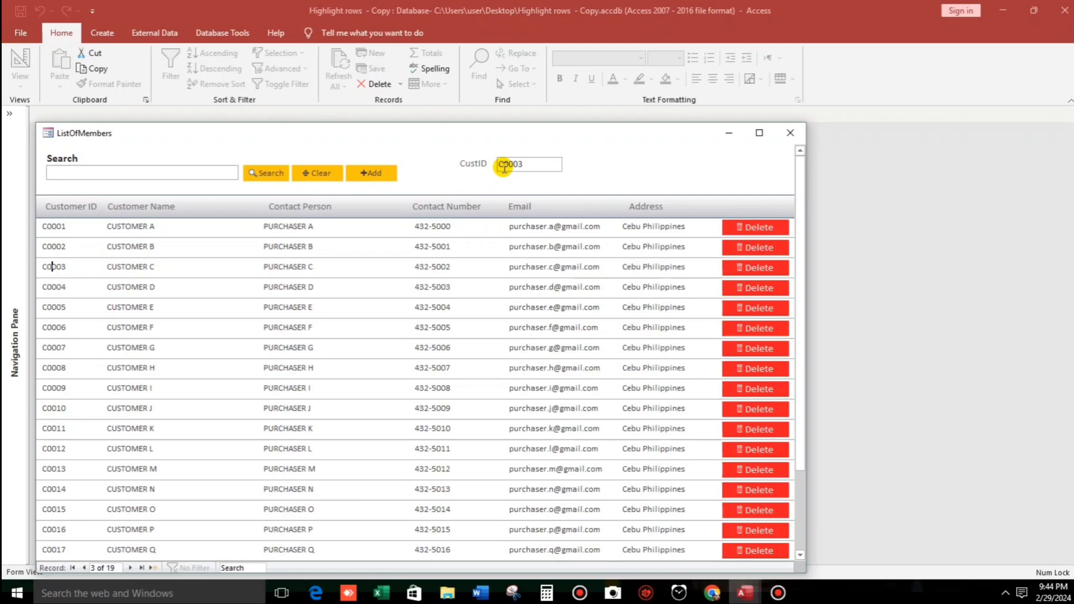
left_click(54, 348)
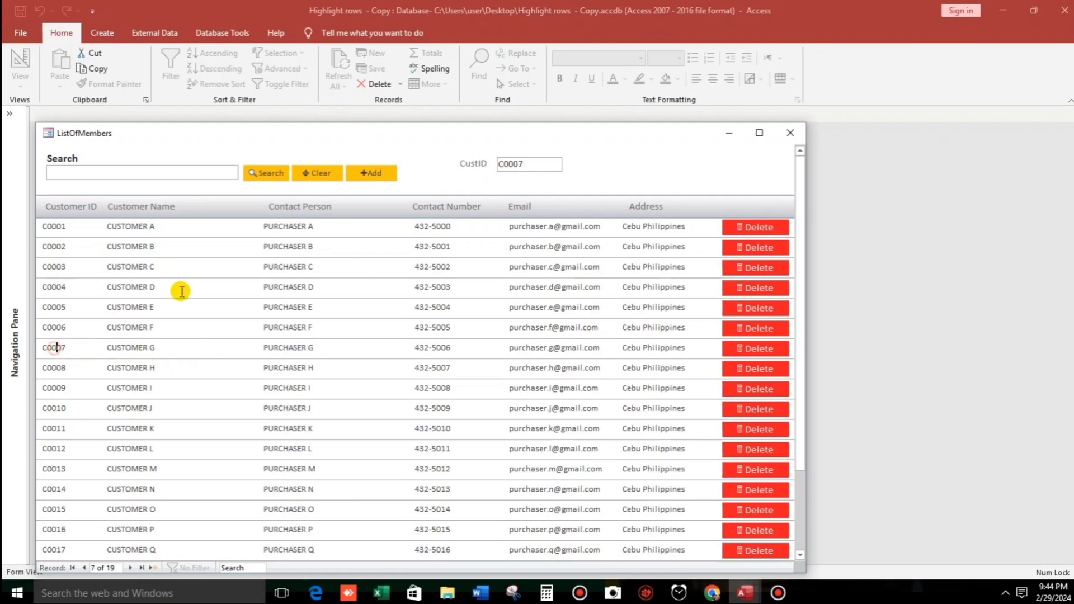
left_click(53, 429)
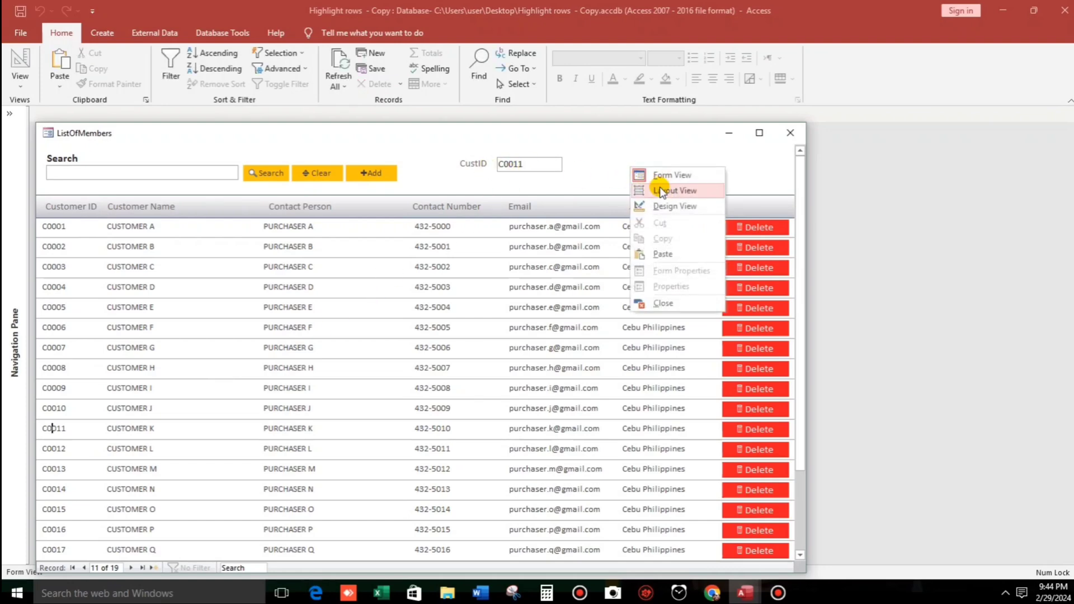
In Design View, copy the CustomerId_GotFocus procedure name from the code module.
left_click(668, 206)
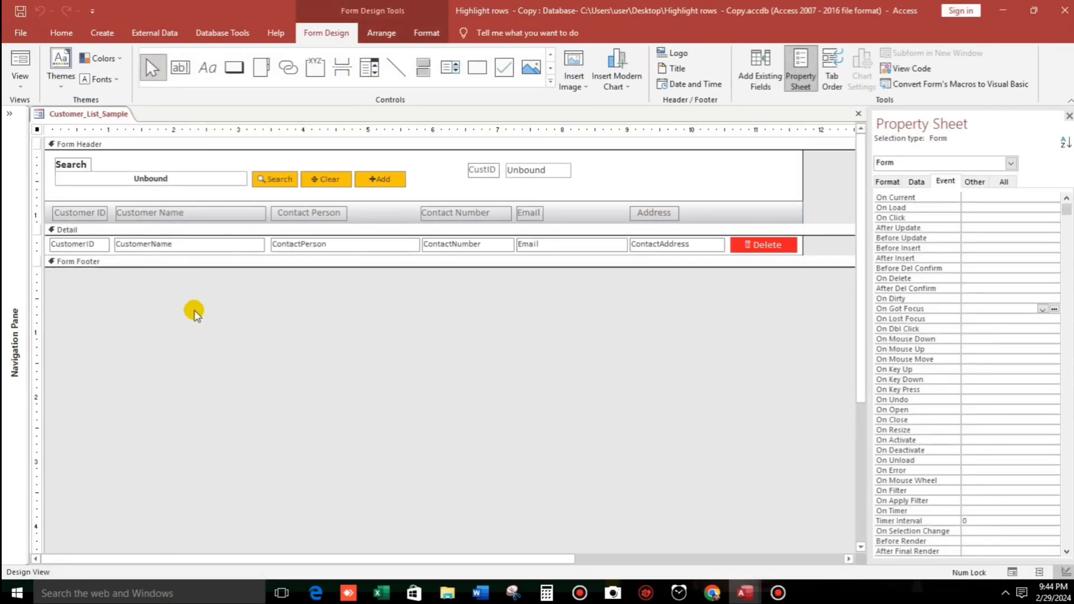
left_click(85, 244)
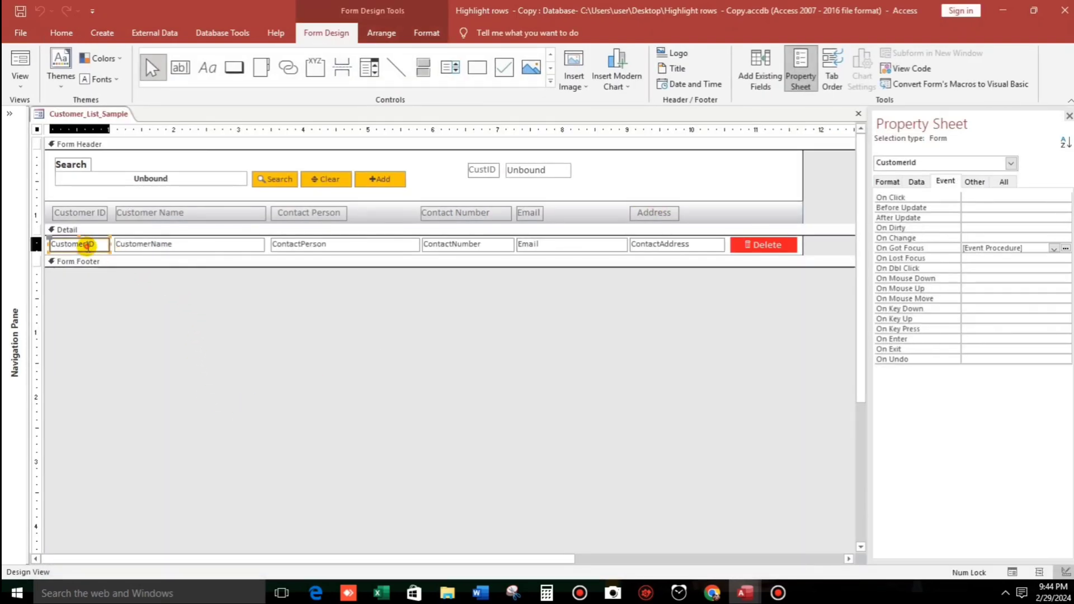
left_click(1065, 249)
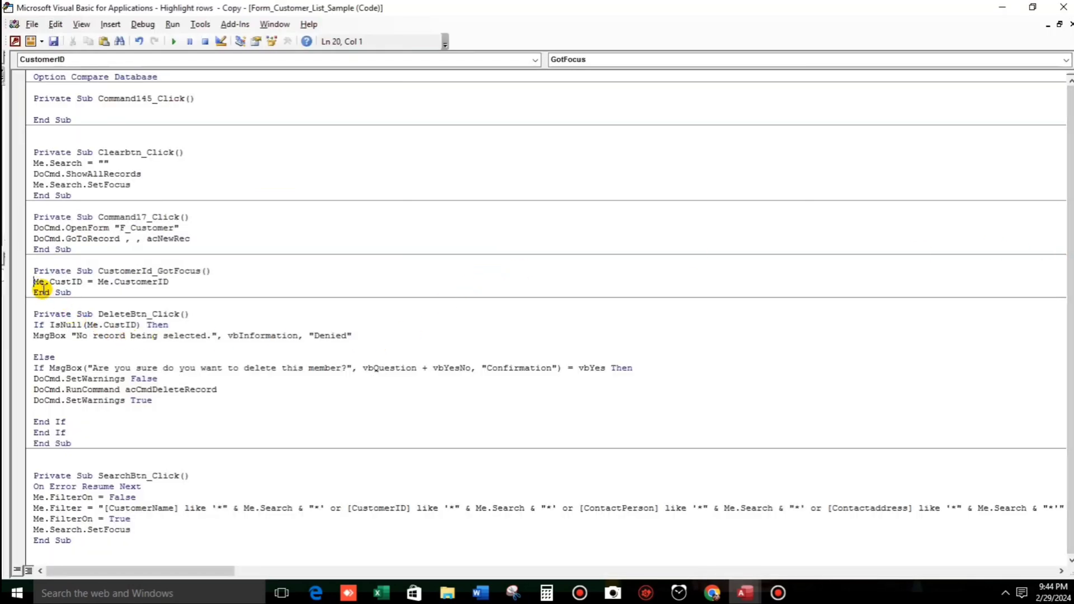
left_click_drag(100, 272, 228, 272)
key("ctrl+c")
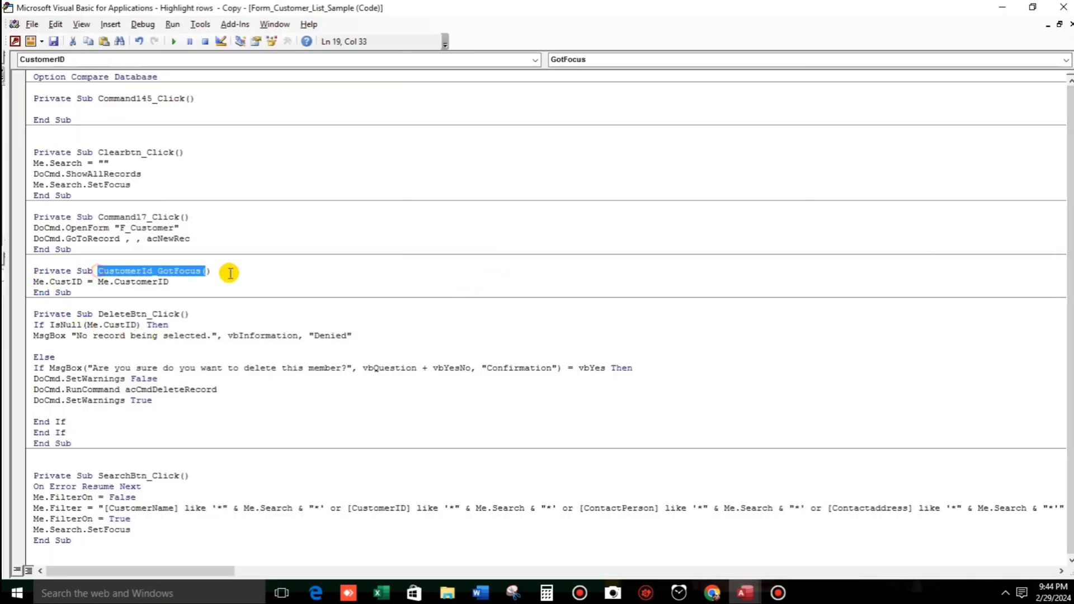
left_click(1065, 6)
Give CustomerName an On Got Focus procedure containing Call CustomerId_GotFocus.
left_click(188, 243)
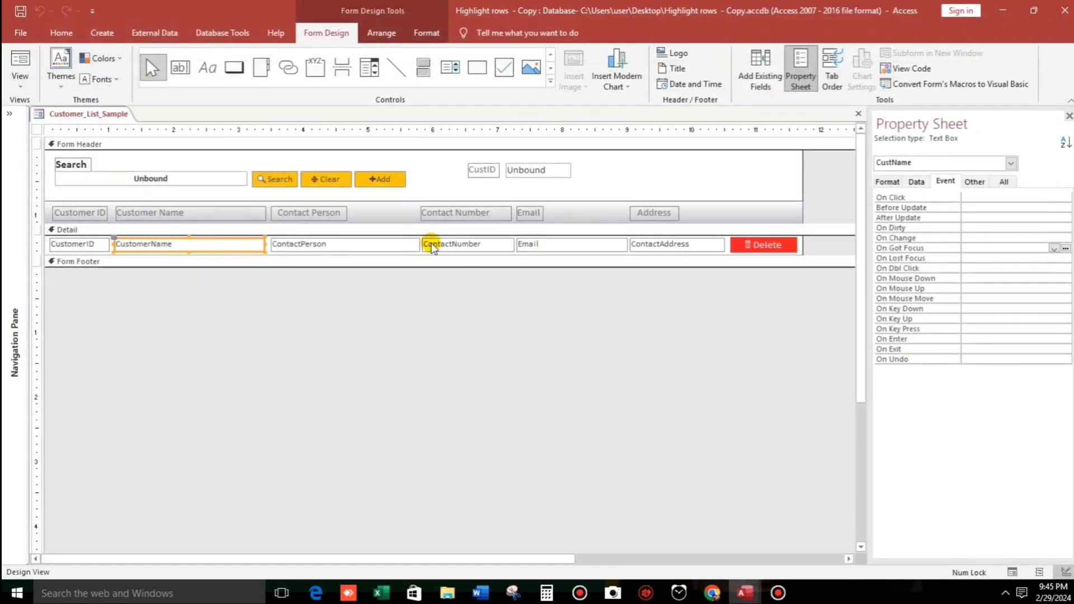
left_click(1065, 248)
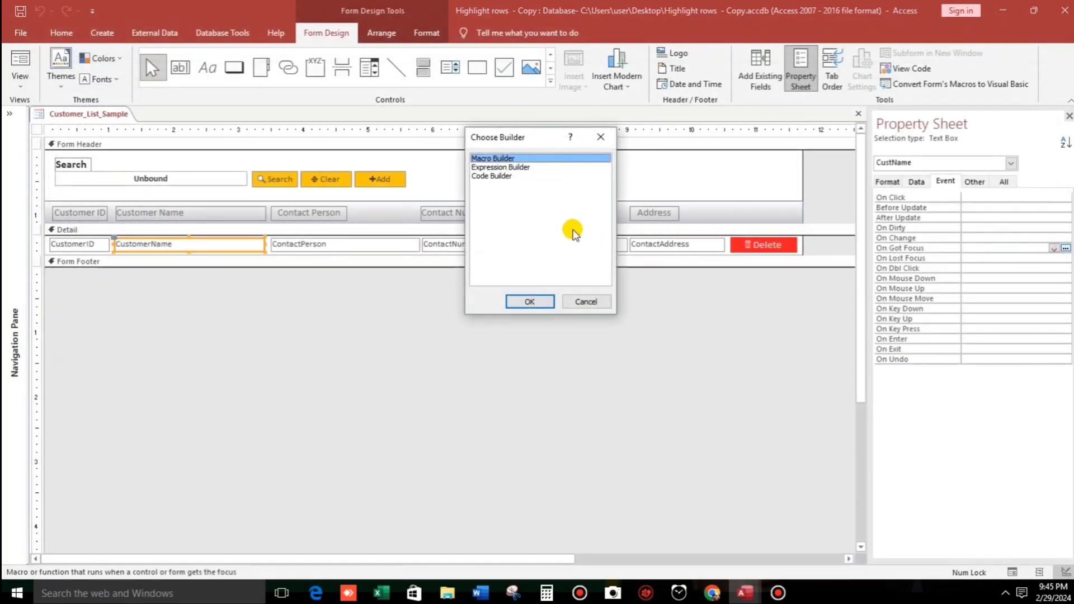
left_click(495, 175)
left_click(529, 302)
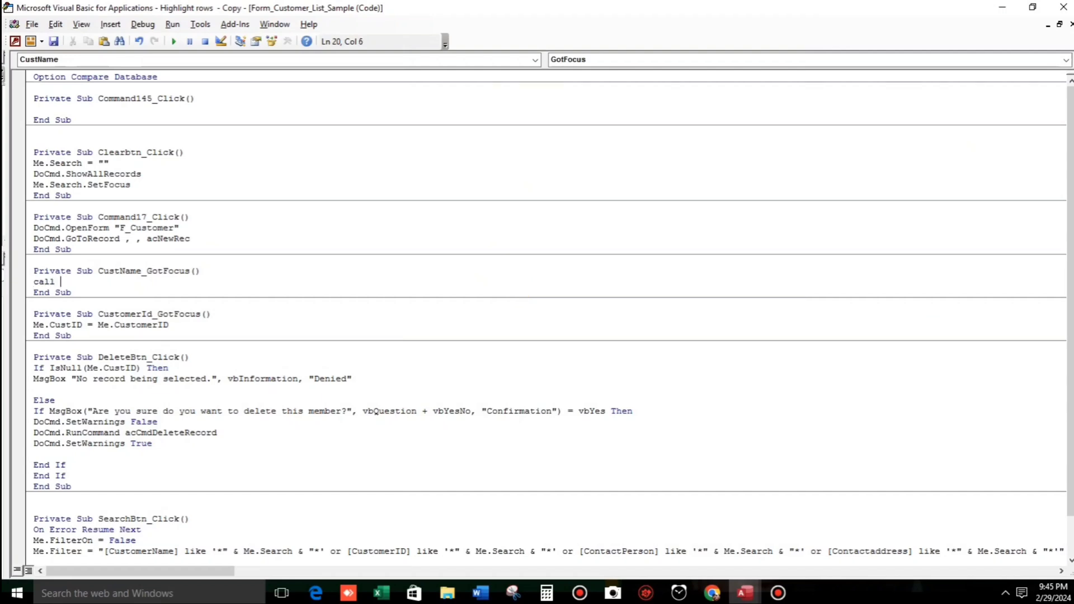
type("call")
key("ctrl+v")
left_click(79, 309)
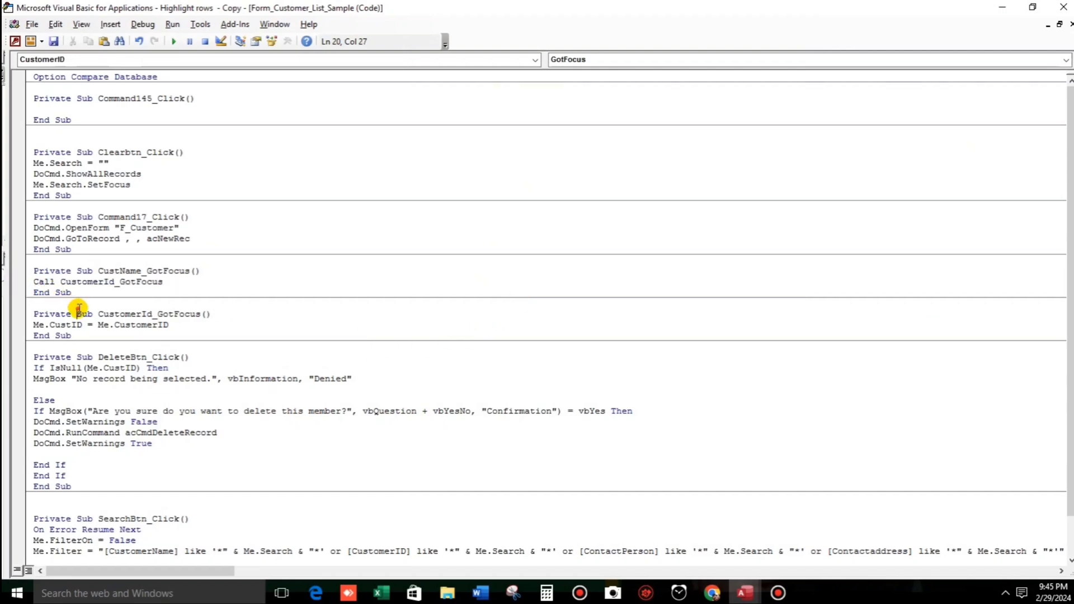
Copy the Call CustomerId_GotFocus line for reuse.
double_click(44, 282)
left_click_drag(122, 282, 187, 288)
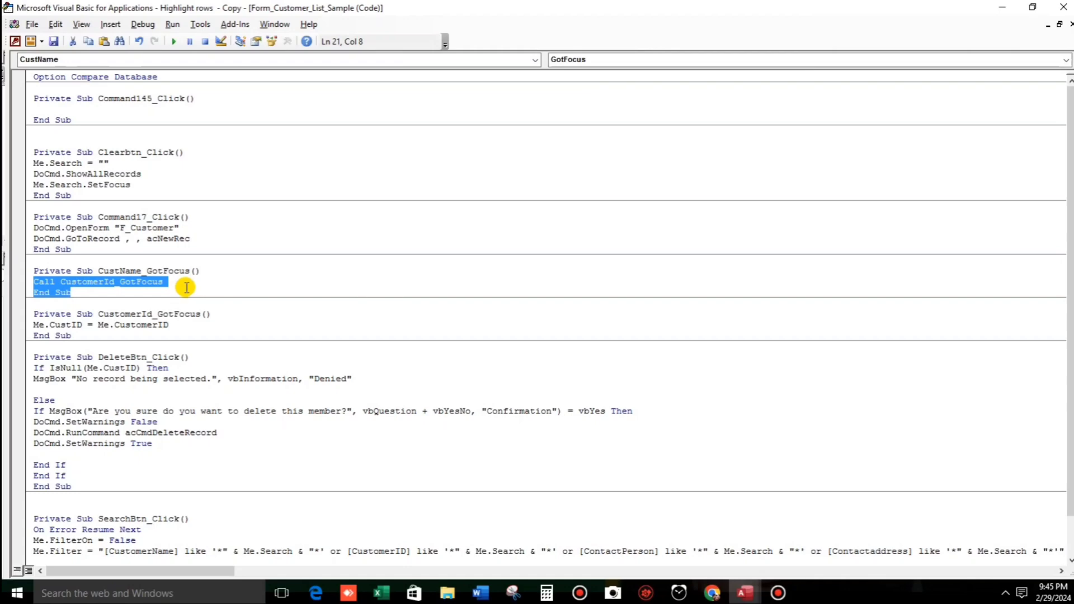
left_click(184, 283)
left_click_drag(34, 282, 170, 285)
key("ctrl+c")
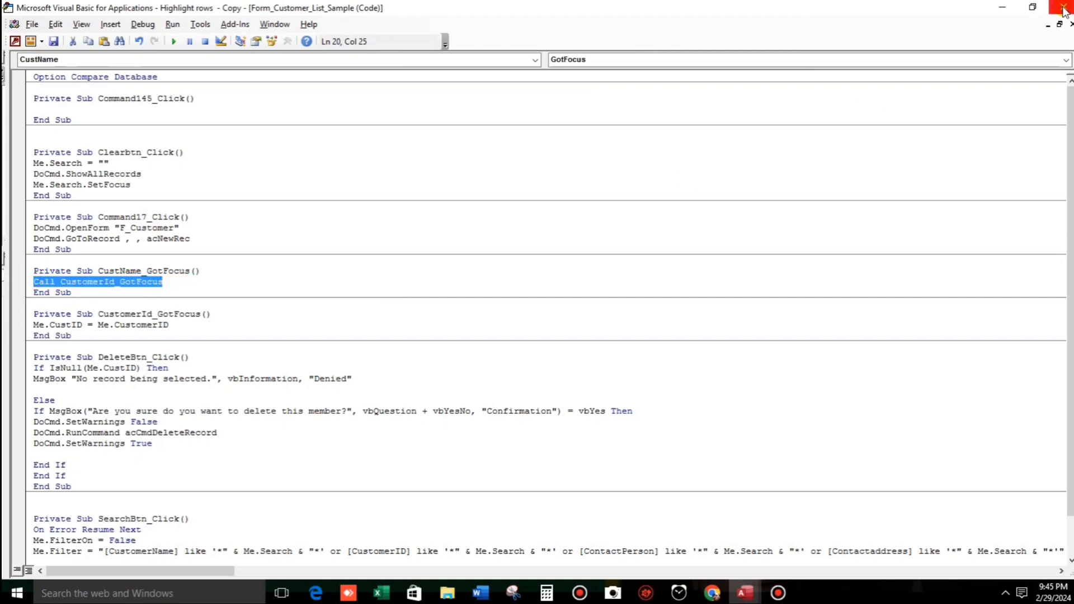
Give ContactPerson an On Got Focus procedure with Call CustomerId_GotFocus.
left_click(1063, 9)
left_click(353, 245)
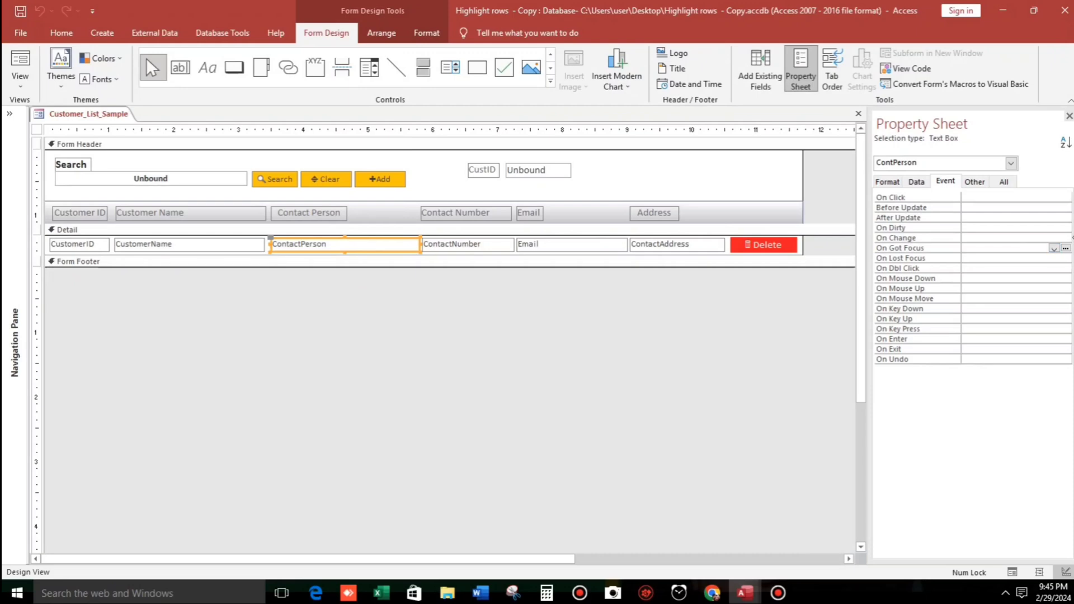
left_click(1066, 248)
left_click(535, 176)
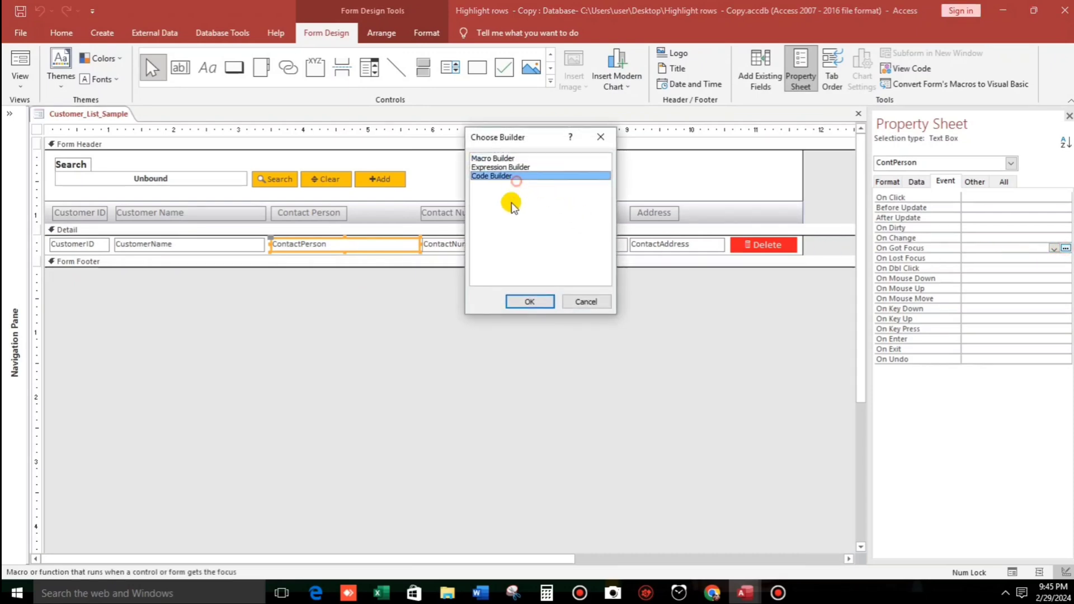
left_click(520, 301)
key("ctrl+v")
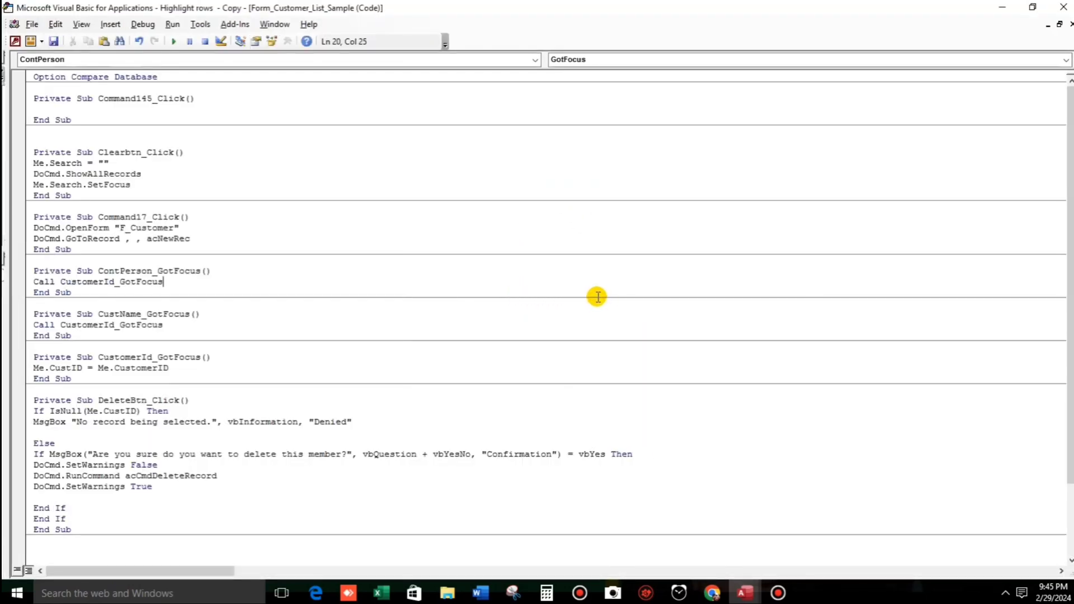
left_click(603, 300)
Give ContactNumber an On Got Focus procedure with Call CustomerId_GotFocus.
left_click(1063, 7)
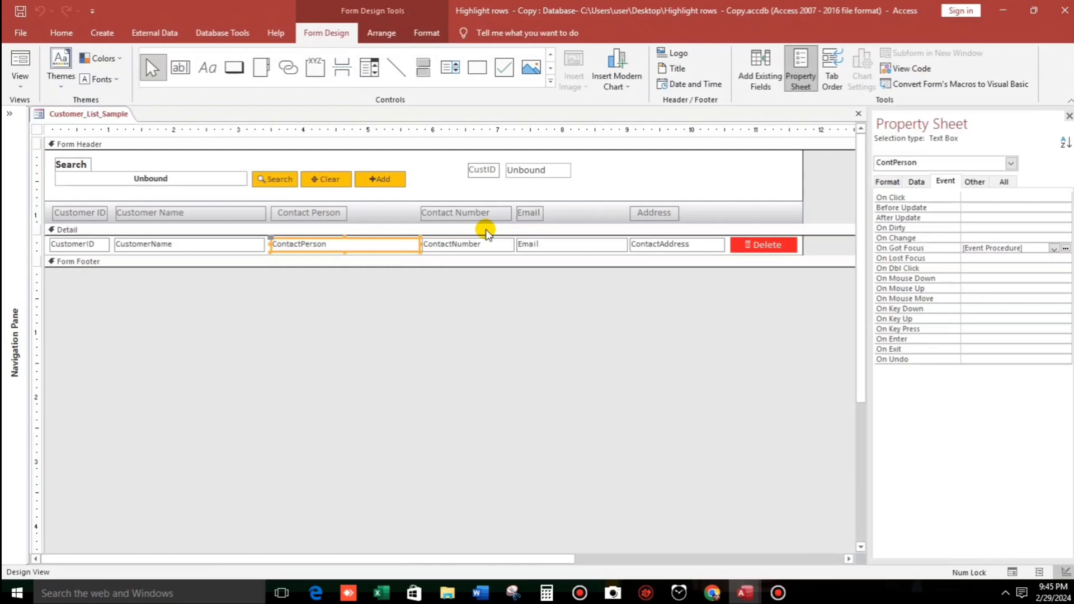
left_click(486, 245)
left_click(1066, 248)
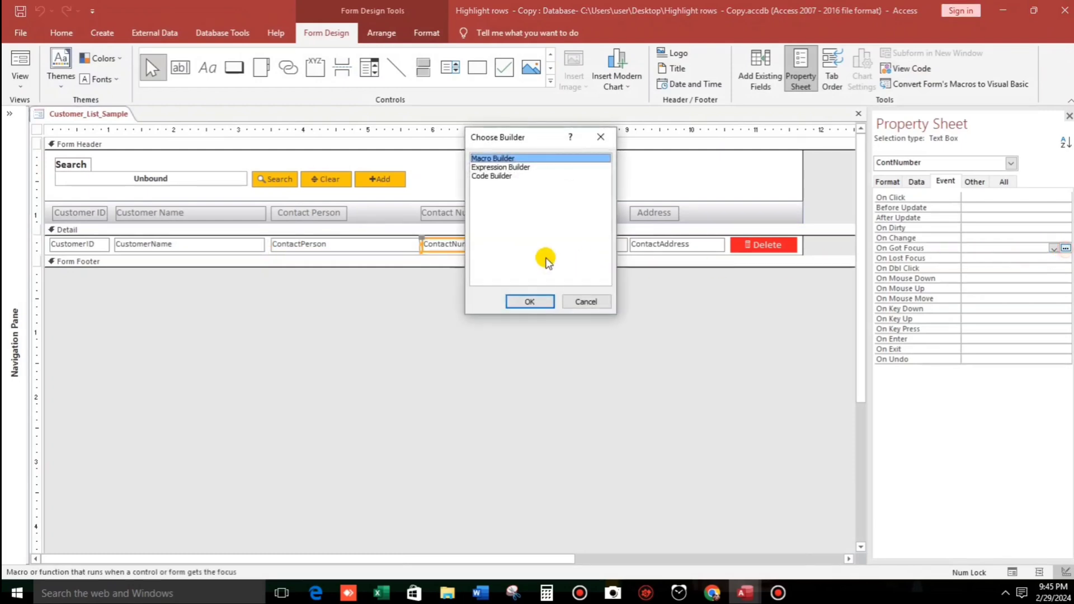
left_click(496, 177)
left_click(526, 301)
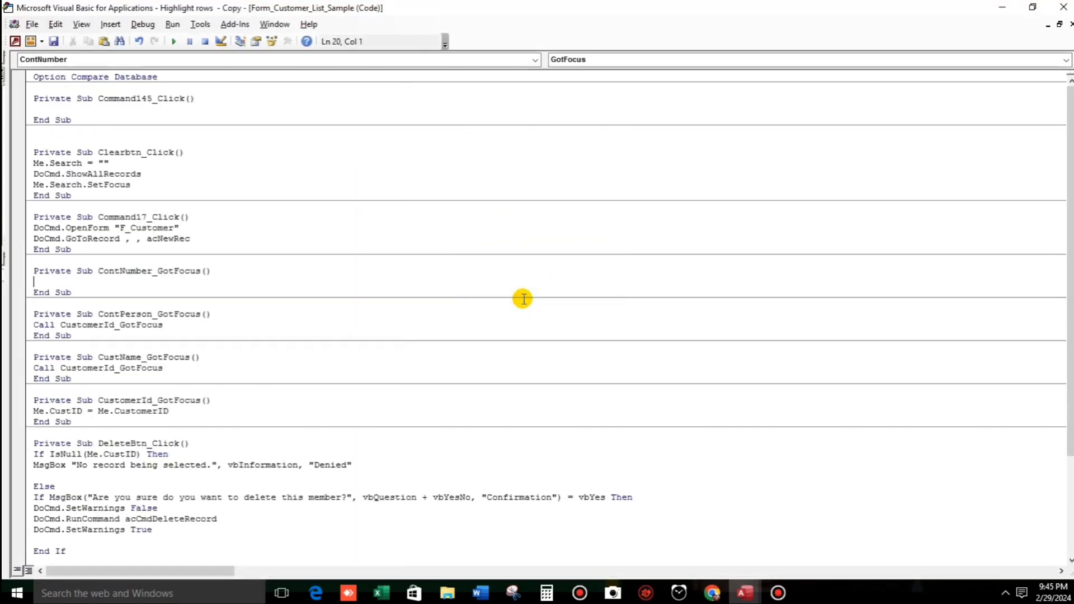
key("ctrl+v")
Give Email an On Got Focus procedure with Call CustomerId_GotFocus.
left_click(1064, 9)
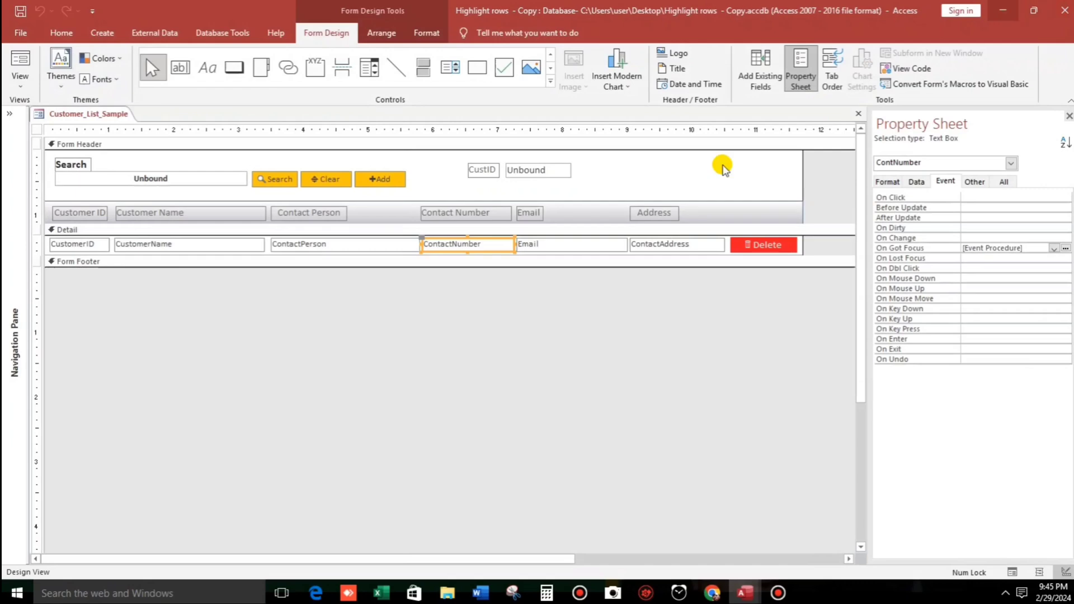
left_click(549, 245)
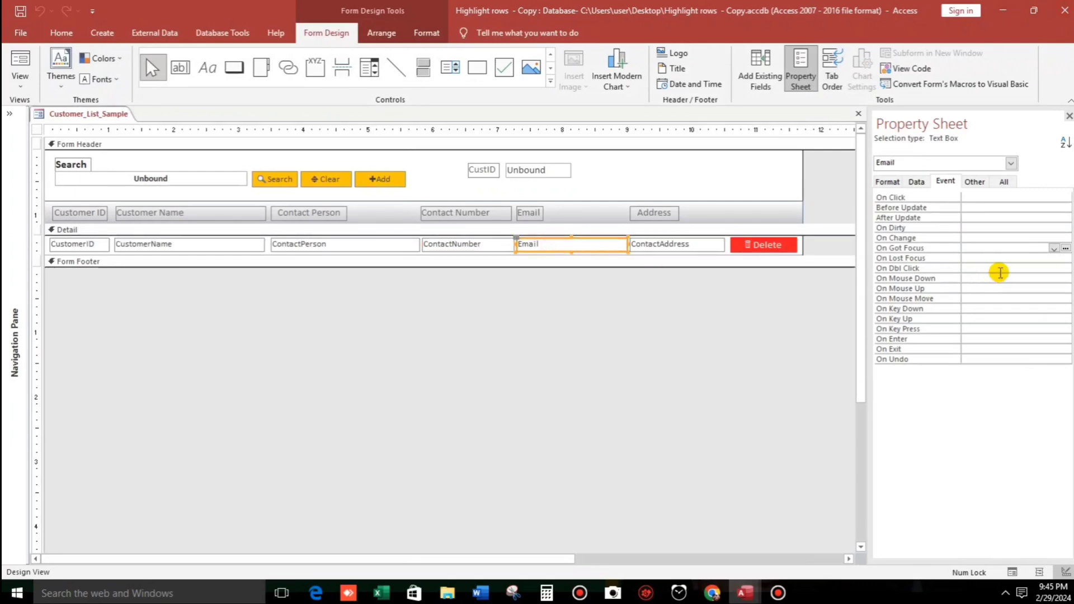
left_click(1065, 248)
left_click(490, 177)
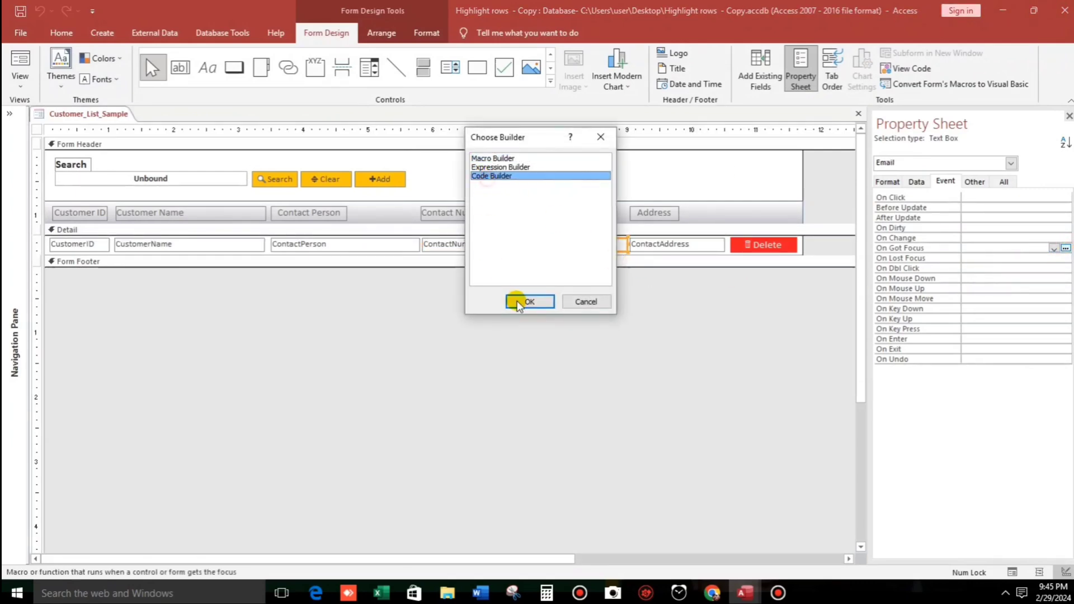
left_click(529, 302)
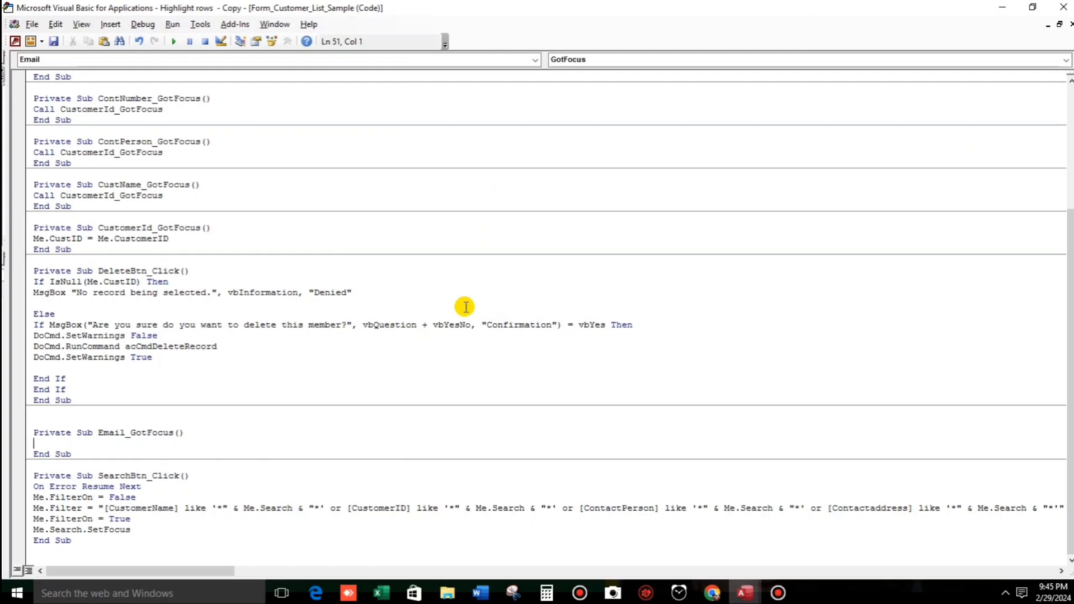
key("ctrl+v")
left_click(549, 347)
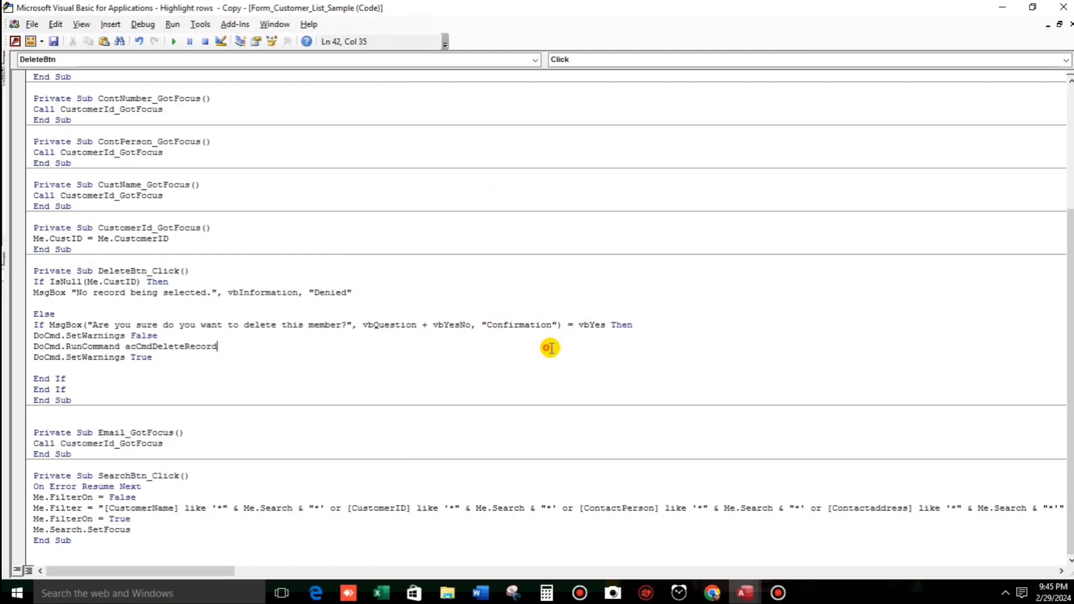
Give Address an On Got Focus procedure with the pasted CustomerId_GotFocus call.
left_click(1063, 10)
left_click(683, 247)
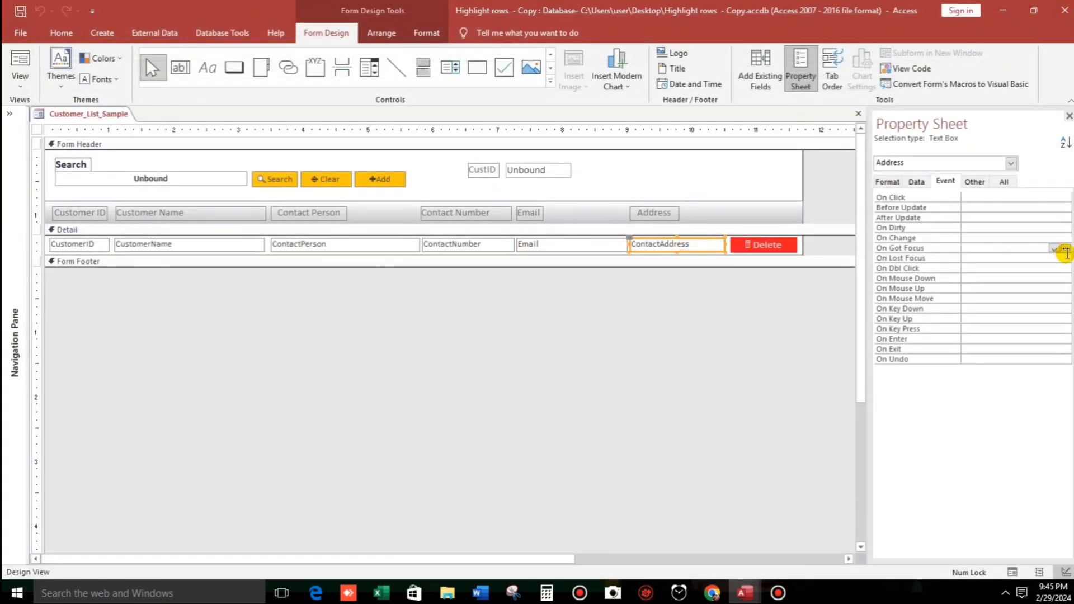
left_click(1065, 249)
left_click(492, 176)
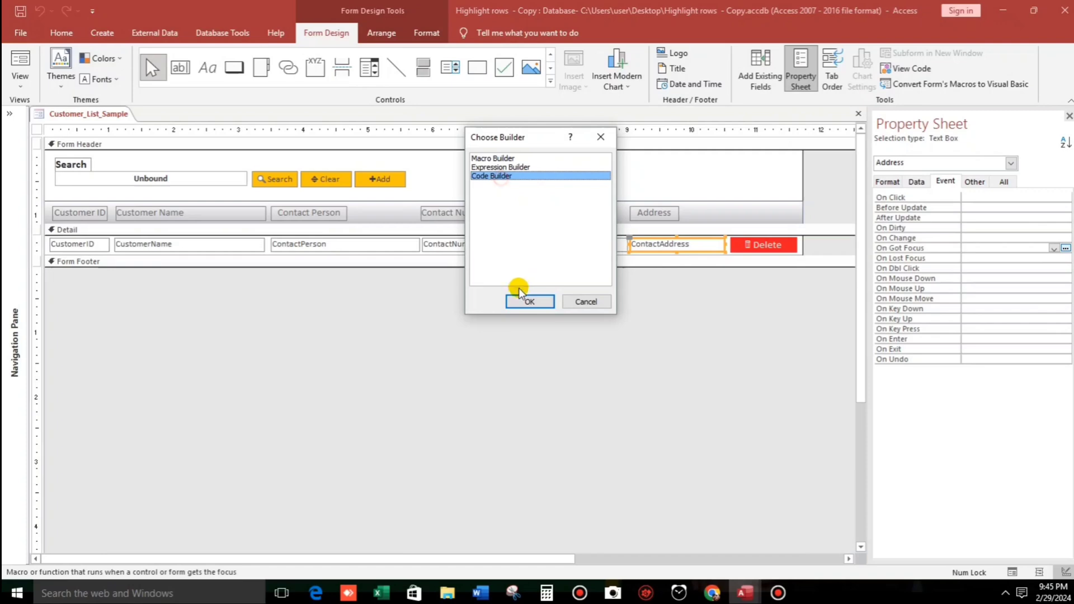
left_click(520, 301)
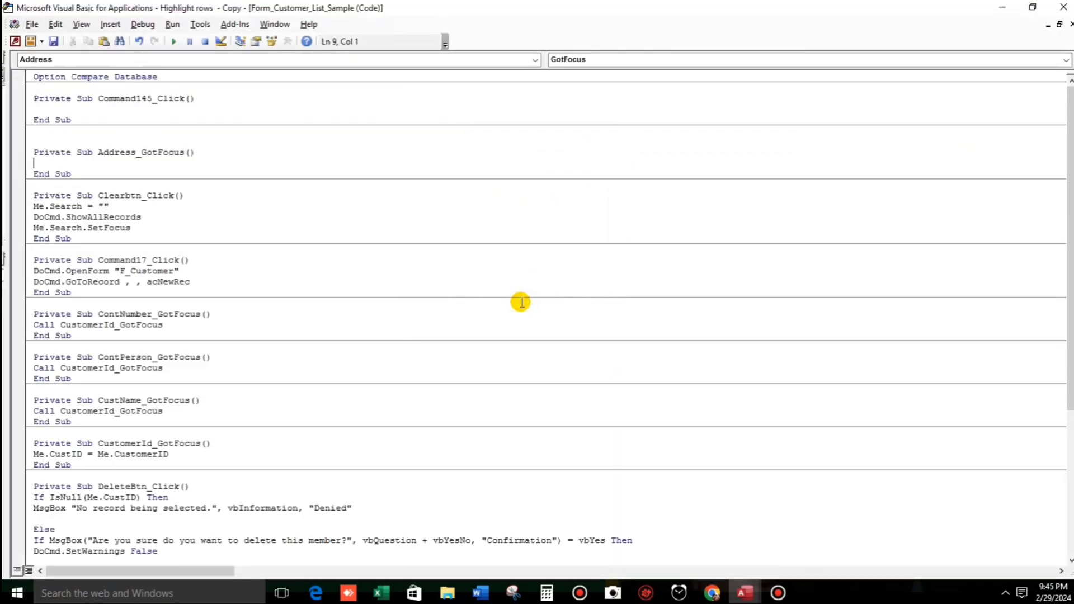
key("ctrl+v")
left_click(447, 337)
left_click(1064, 8)
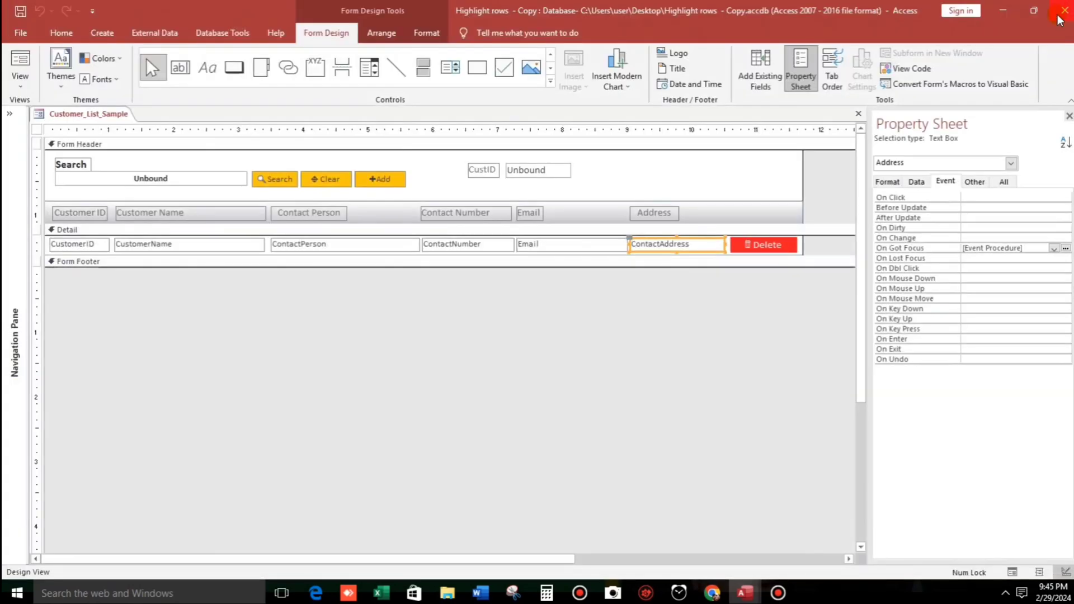
left_click(616, 362)
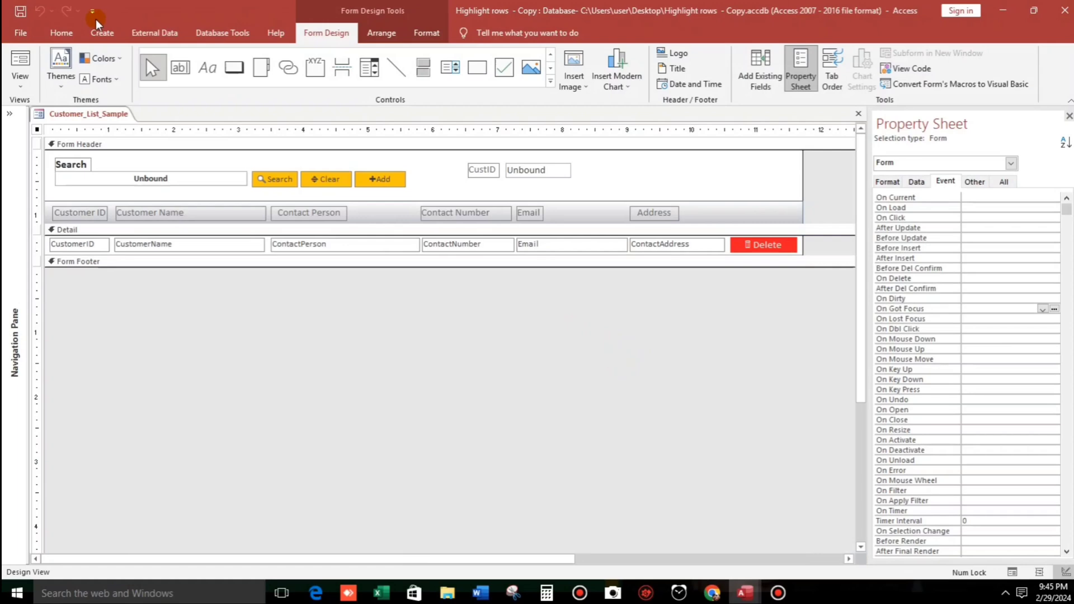
Run the form and select customers C0009 and C0001 to confirm CustID updates.
left_click(20, 63)
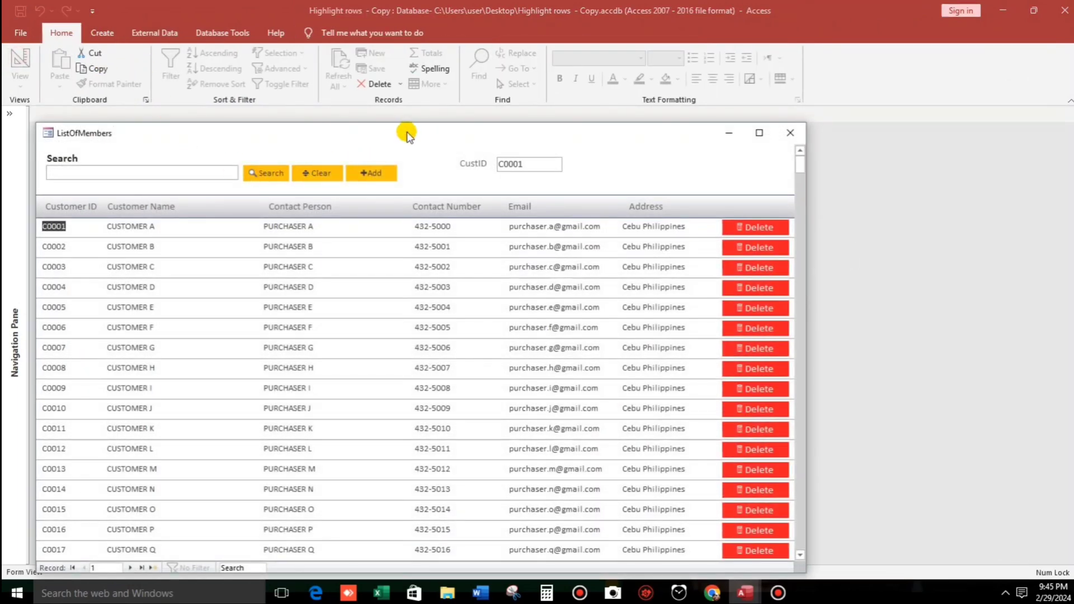
left_click_drag(409, 133, 446, 101)
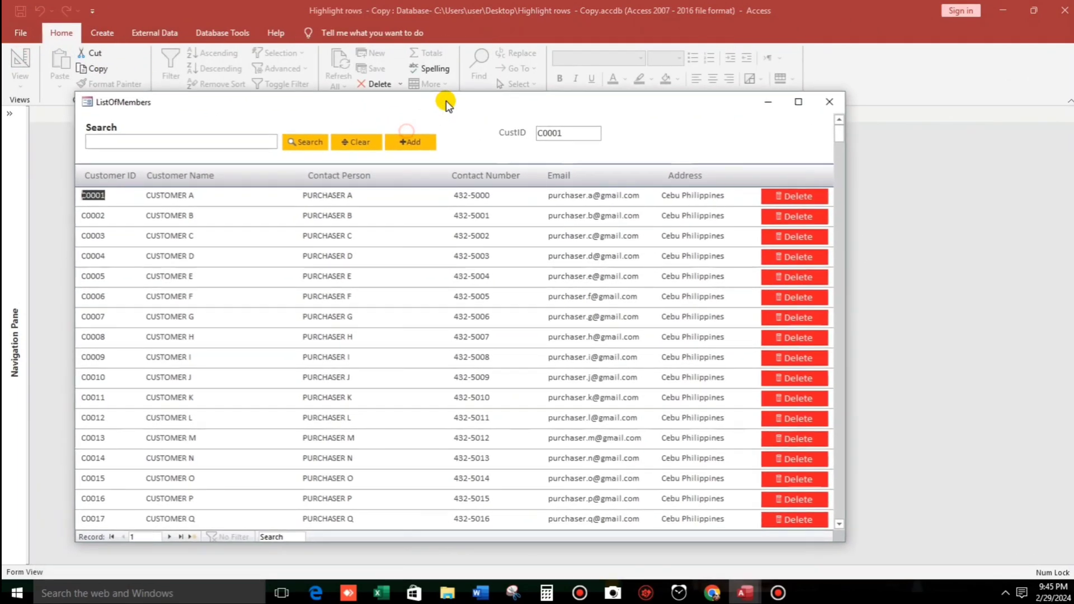
left_click(477, 360)
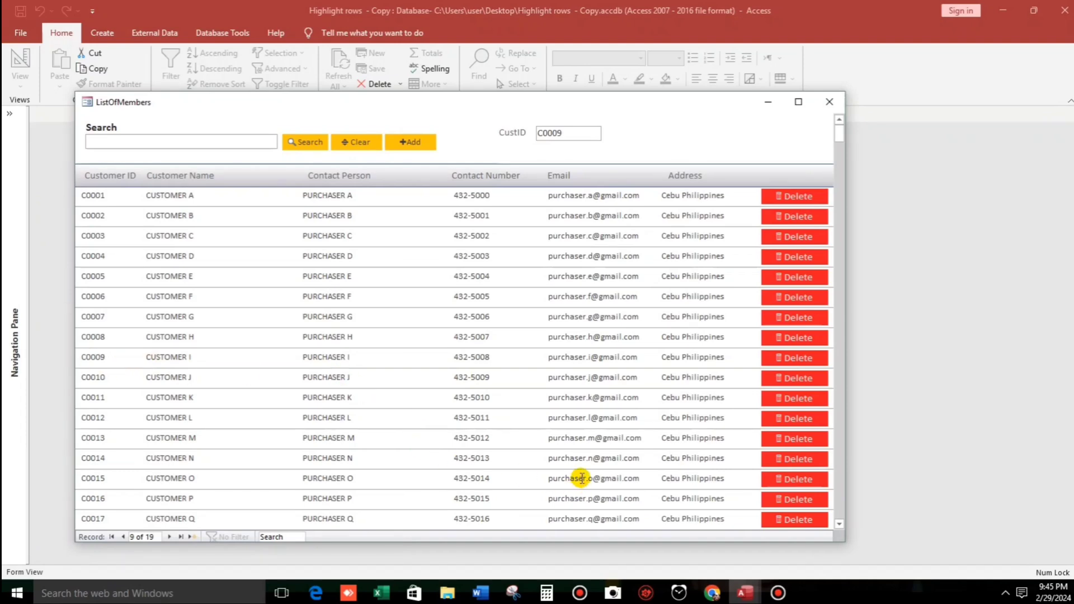
left_click(671, 195)
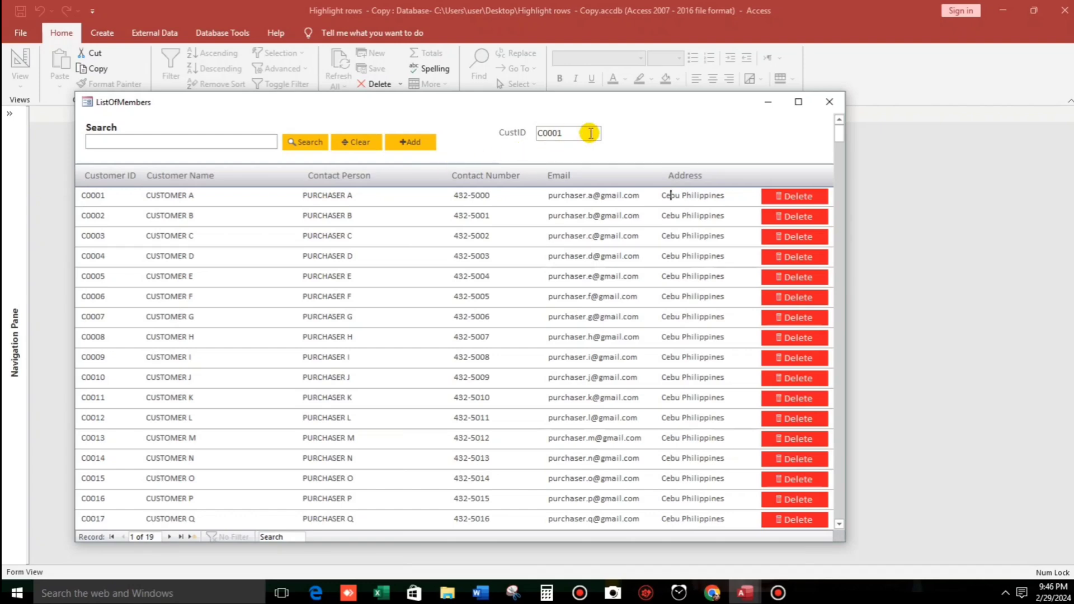
right_click(654, 140)
Back in Design View, drag CustomerID from the field list into the Detail section below the row.
left_click(696, 179)
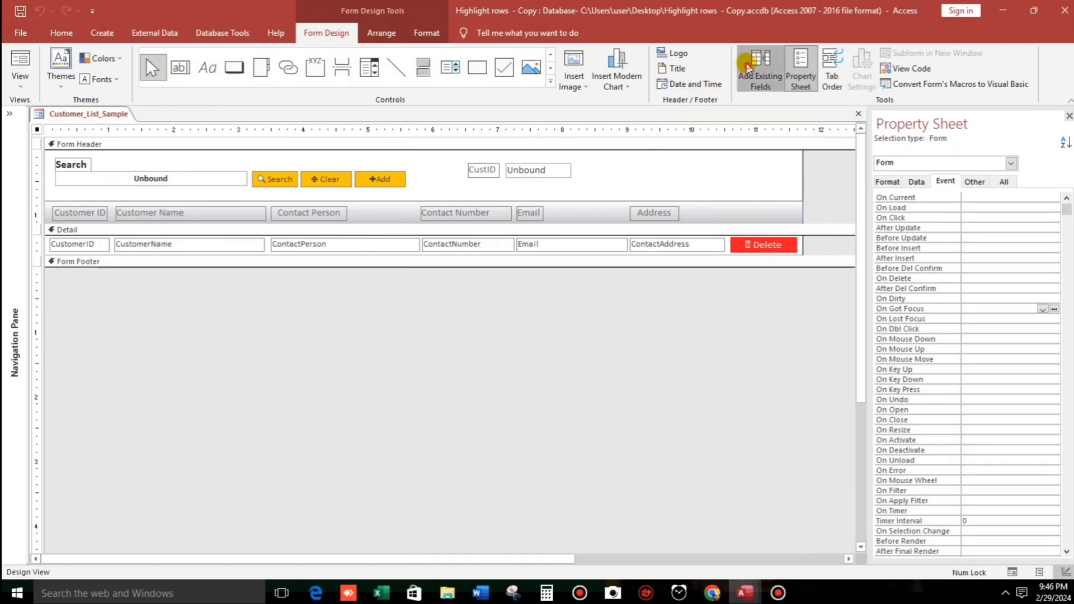
left_click(761, 70)
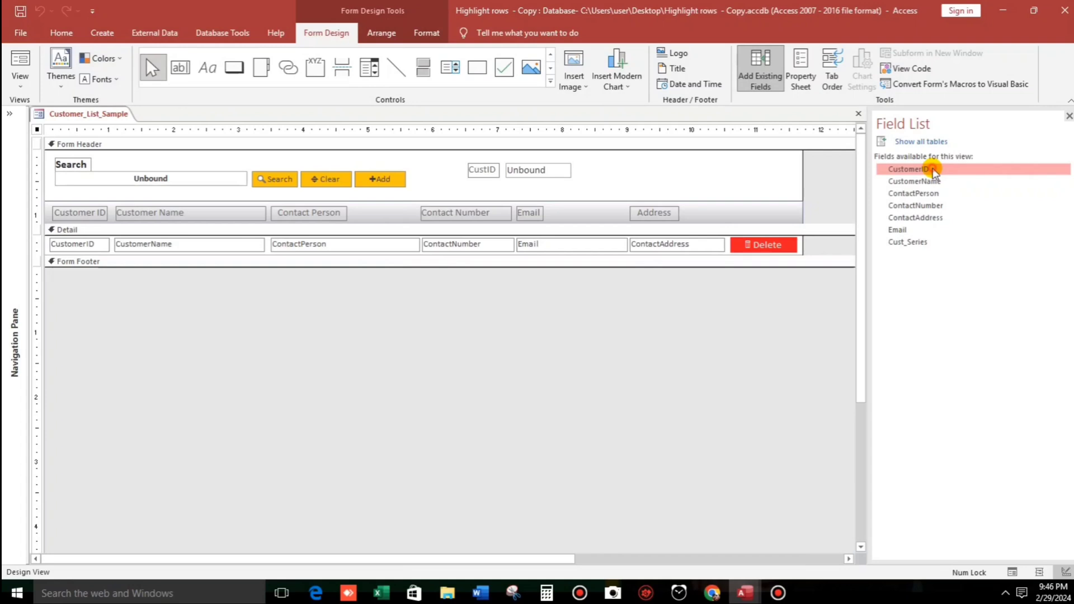
left_click_drag(933, 173, 146, 263)
Delete the new CustomerID box's label, keeping only its text box.
left_click(86, 245)
left_click(91, 261)
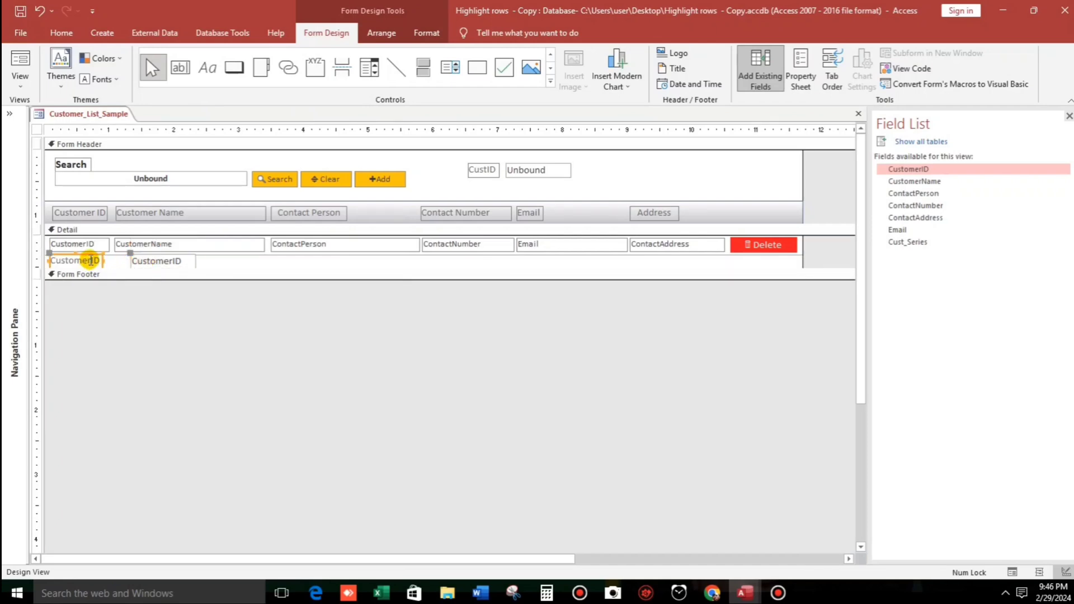
key("Delete")
left_click(153, 261)
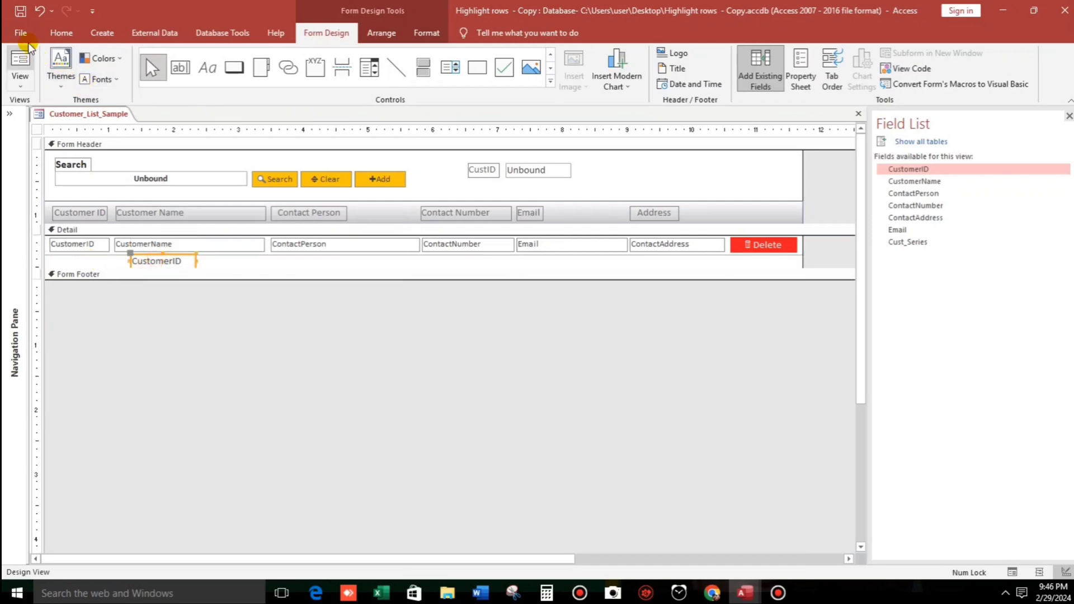
Set the new CustomerID text box's font size to 1.
left_click(60, 33)
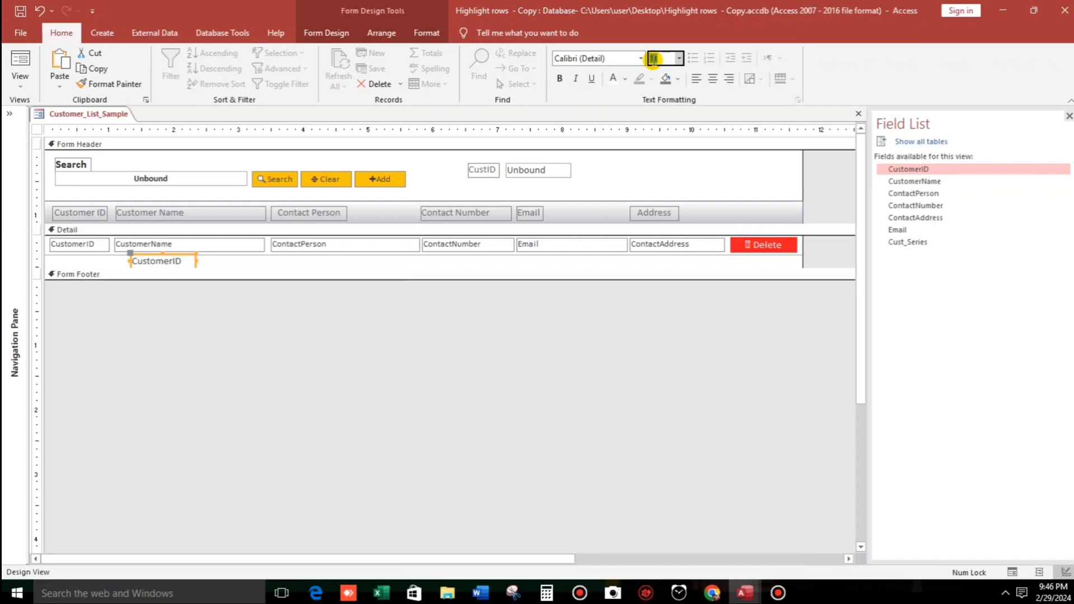
type("1")
key("Return")
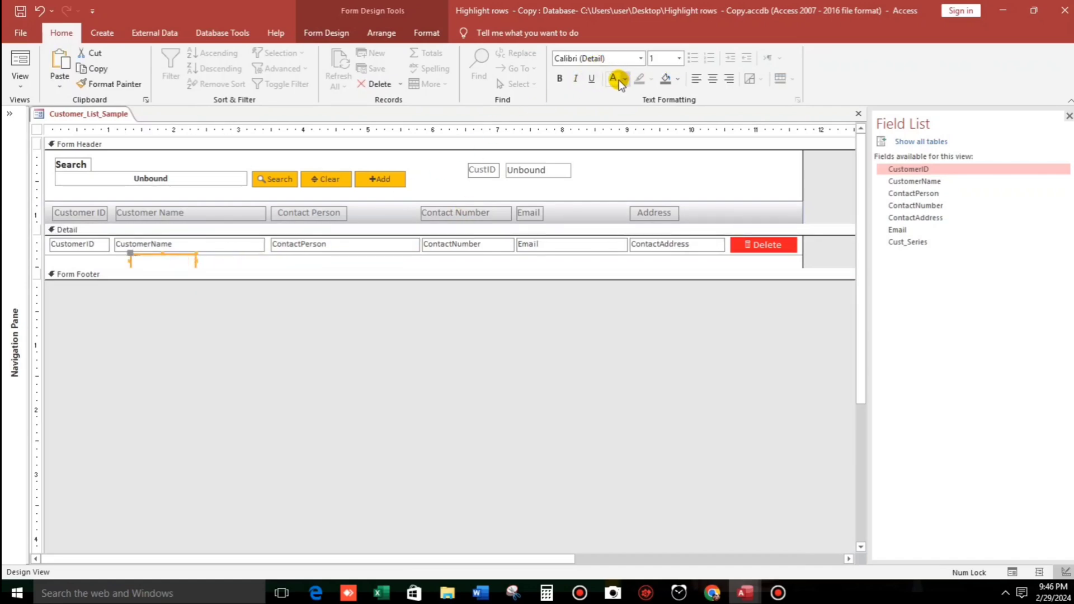
Move the tiny Text27 box to the start of the Detail row, over the original CustomerID field.
left_click(192, 260)
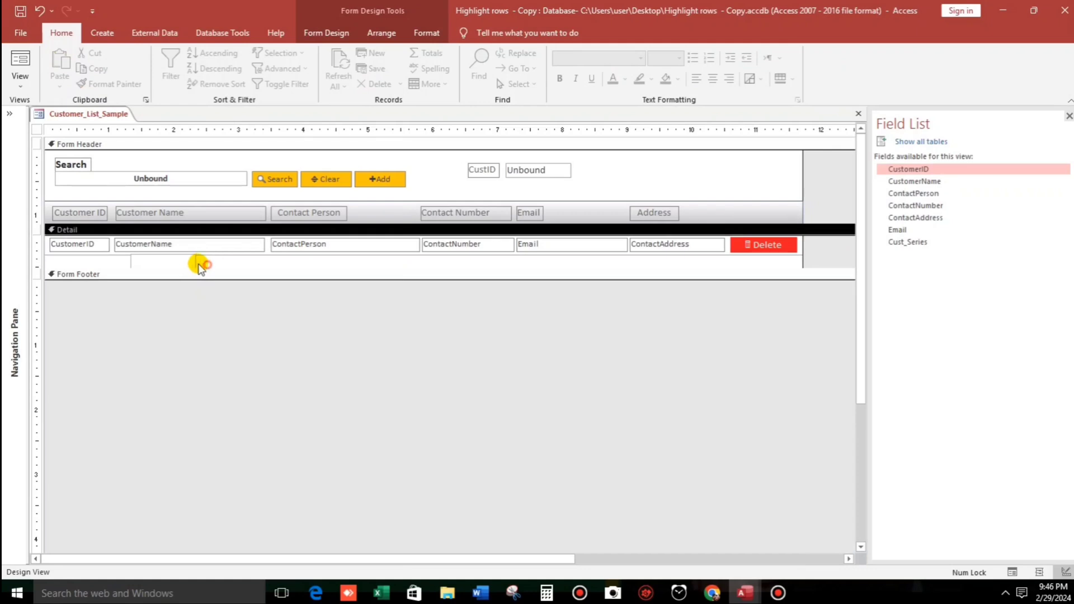
left_click(105, 243)
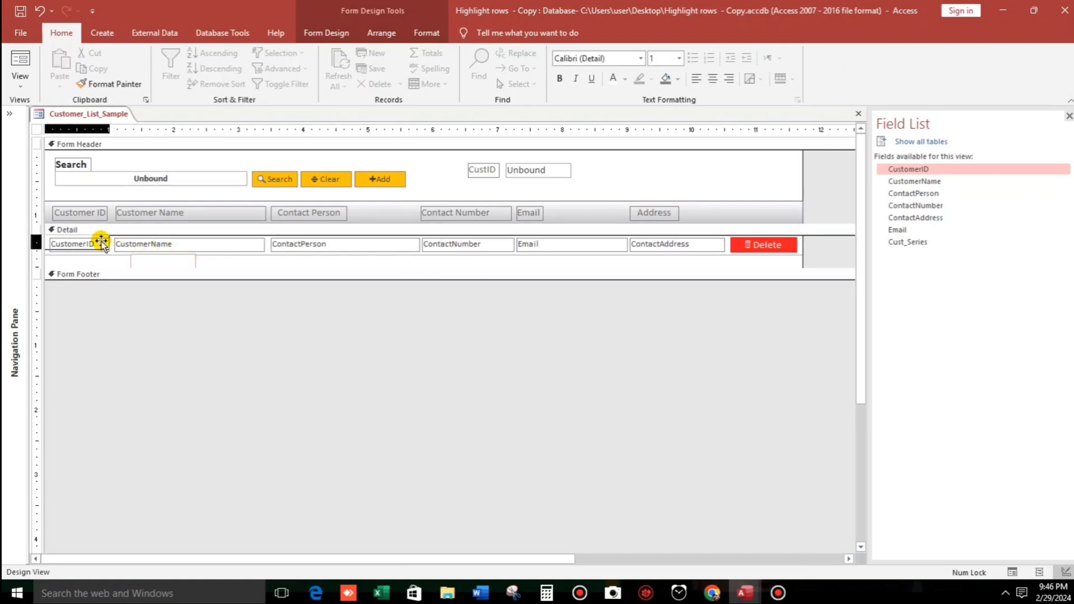
left_click(101, 243)
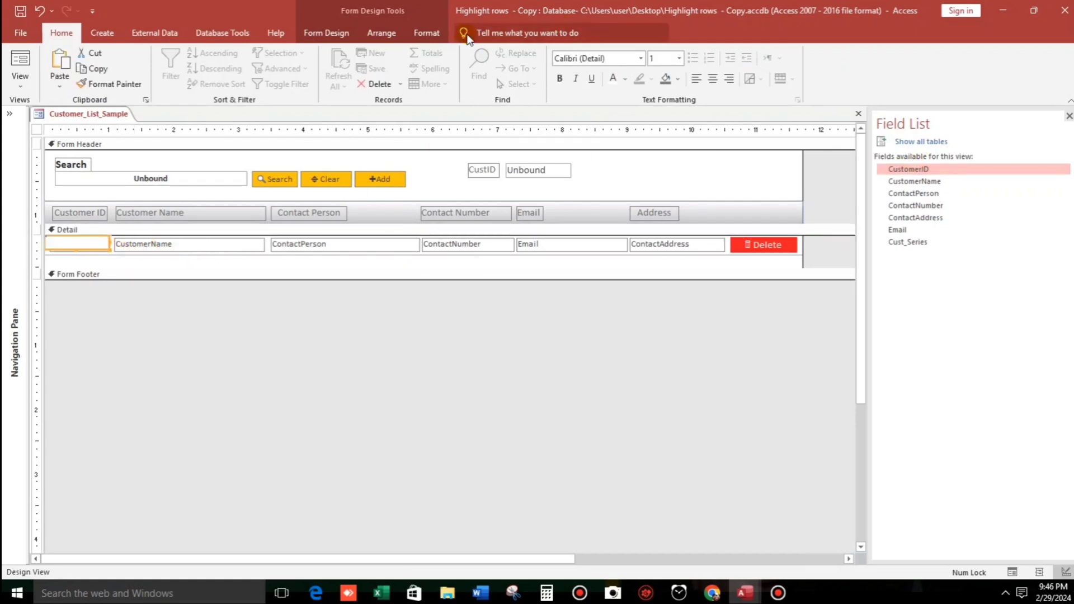
left_click(426, 33)
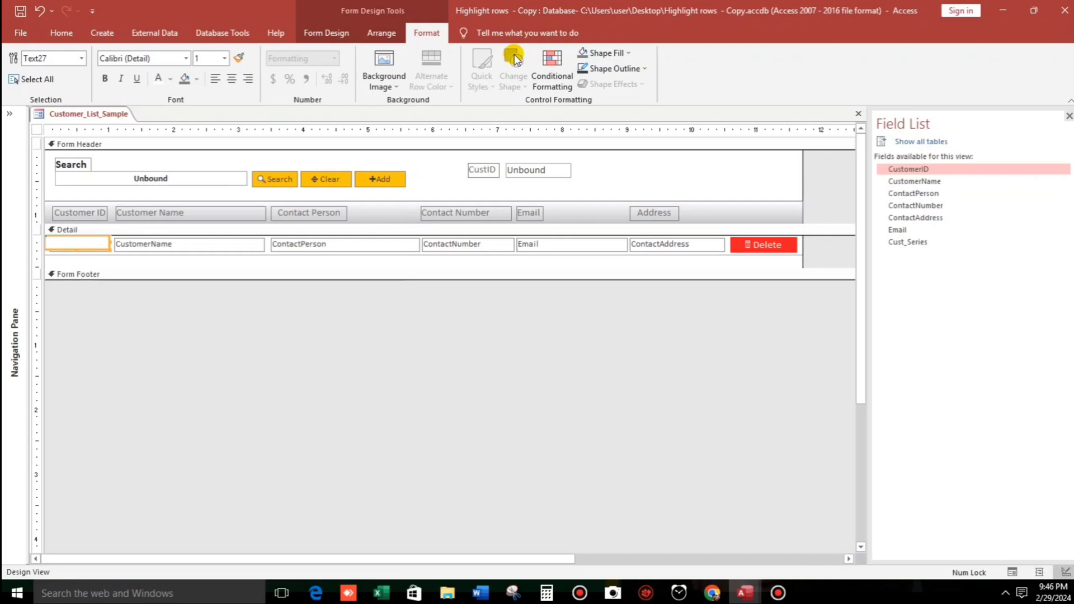
left_click(326, 33)
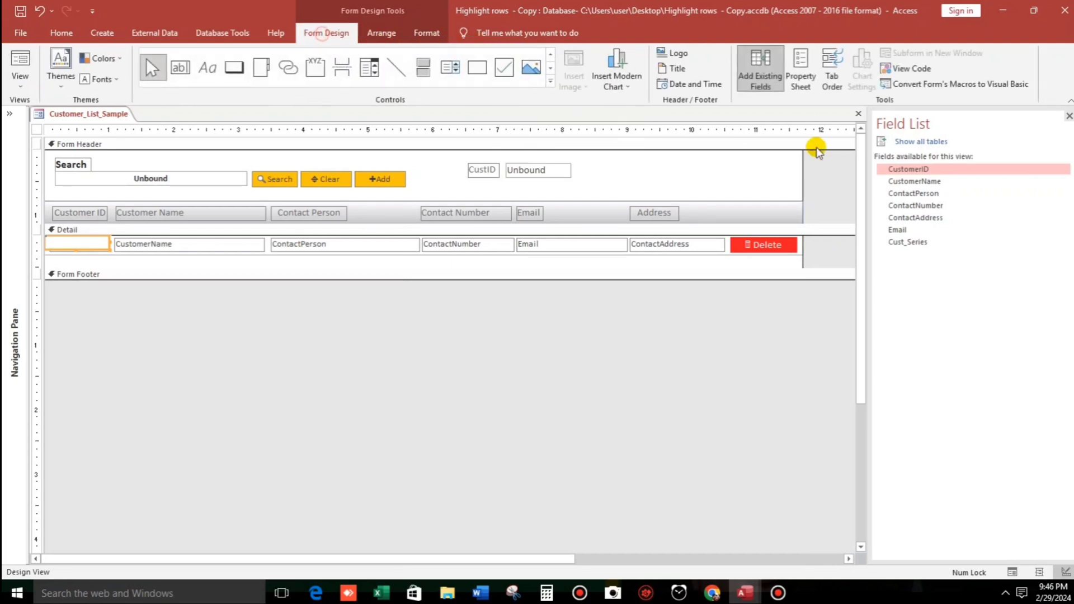
Set Text27's Border Style to Transparent in the Property Sheet's Format tab.
left_click(795, 68)
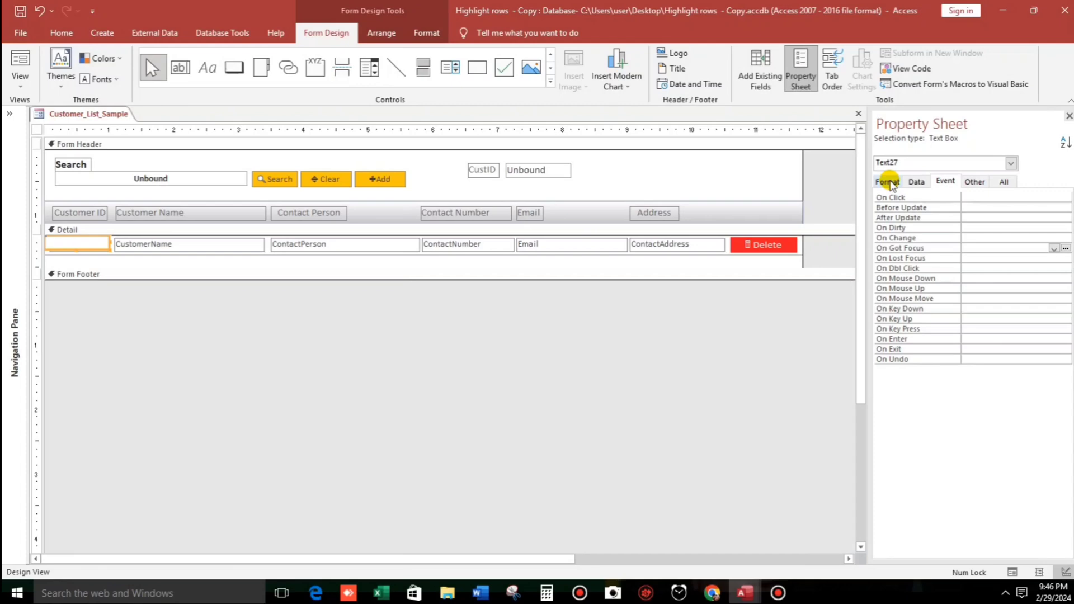
left_click(889, 182)
left_click(990, 298)
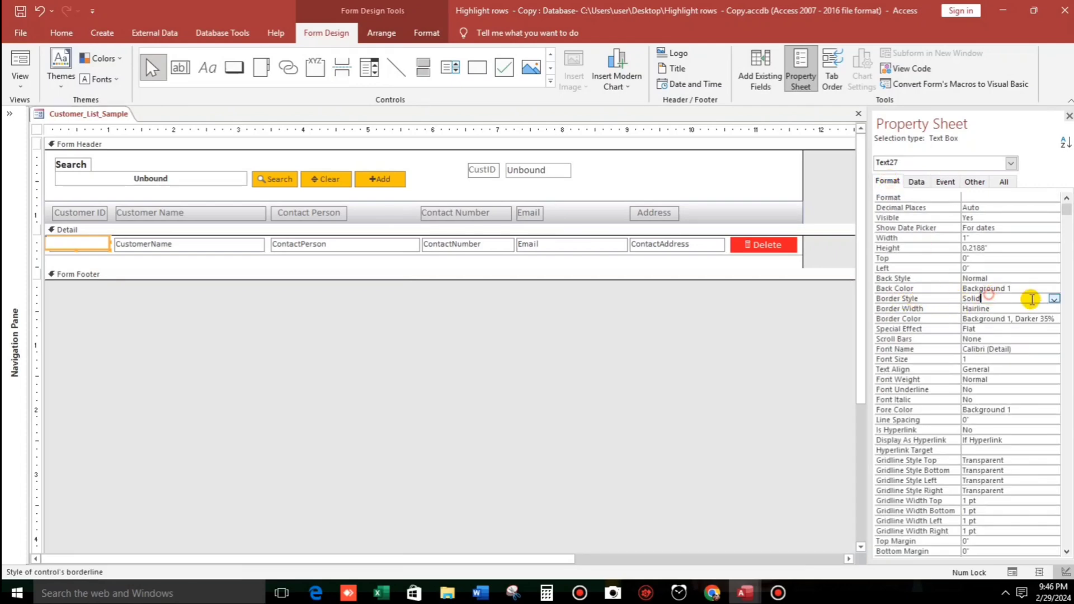
left_click(1054, 299)
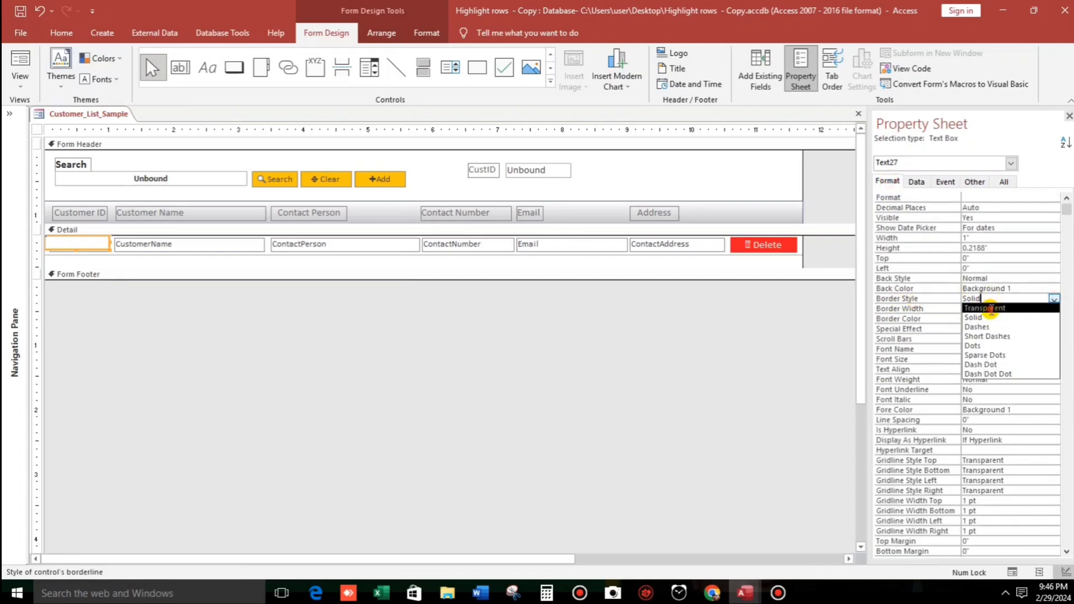
left_click(991, 308)
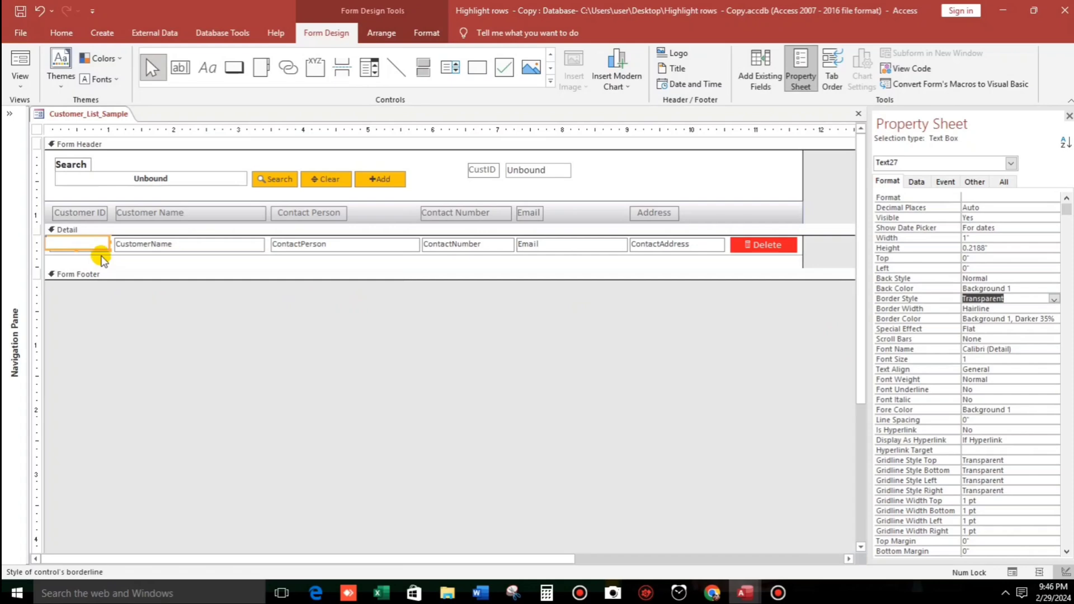
Stretch Text27 across the Detail row (11.7083" by 0.2917") and pull the Form Footer up to fit.
left_click_drag(106, 243, 802, 244)
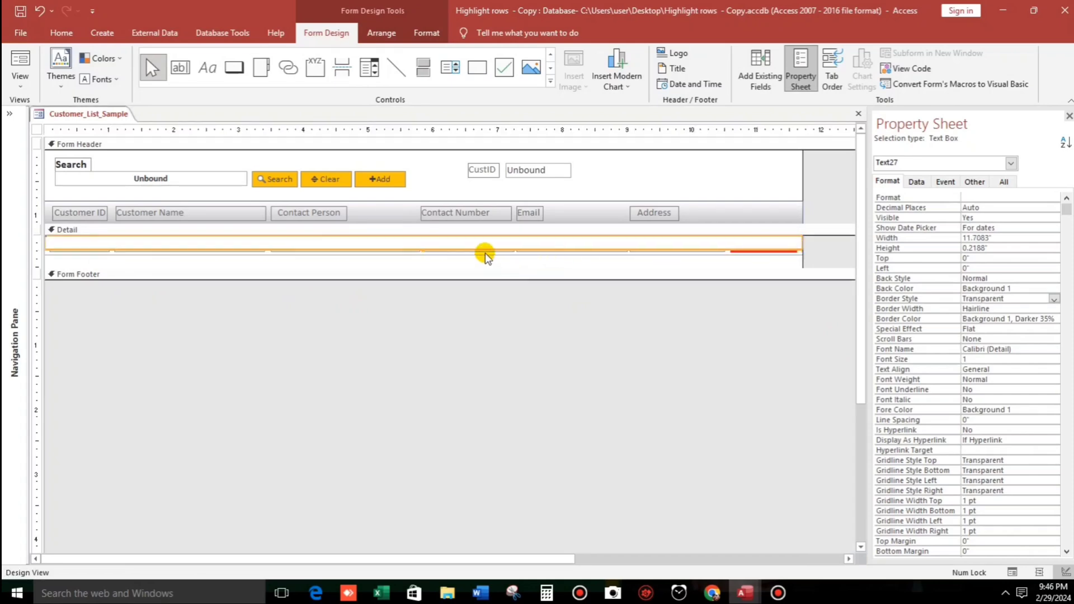
left_click_drag(422, 248, 422, 254)
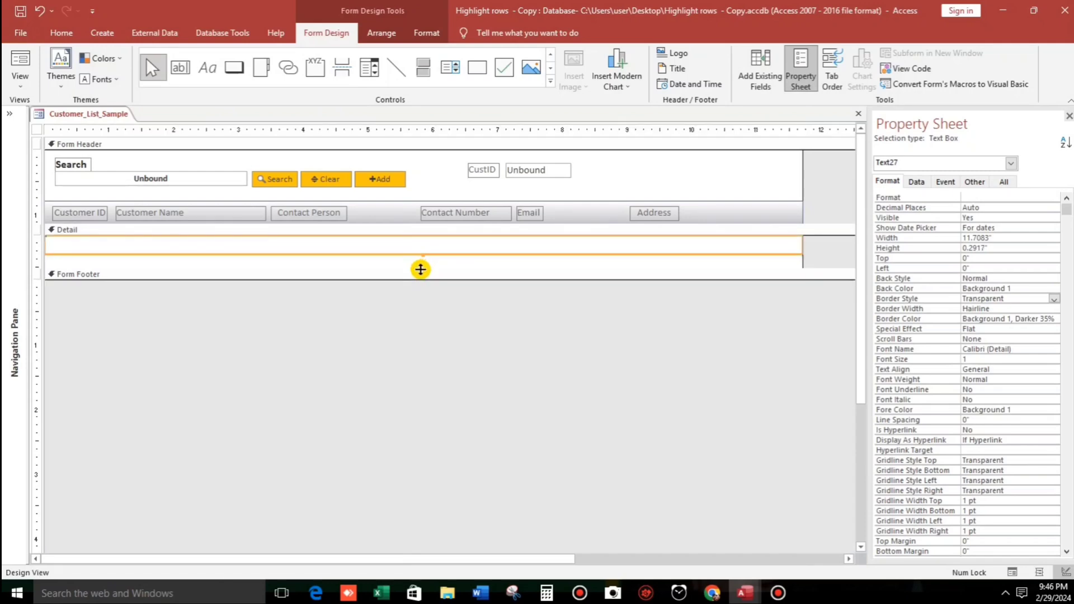
left_click_drag(421, 270, 428, 251)
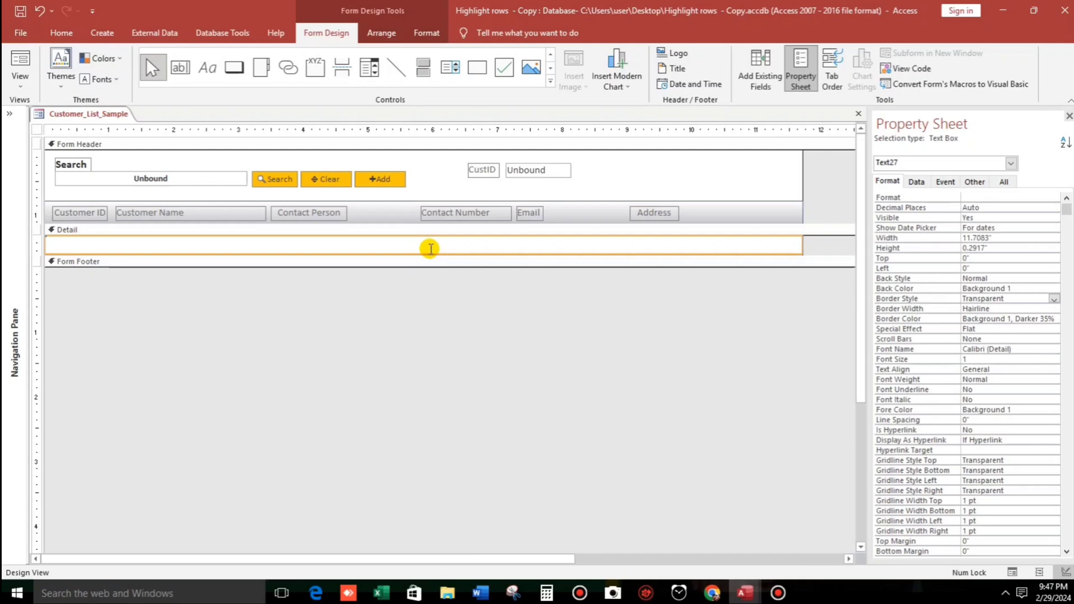
Send Text27 to the back so CustomerID through ContactAddress and Delete show again.
right_click(425, 254)
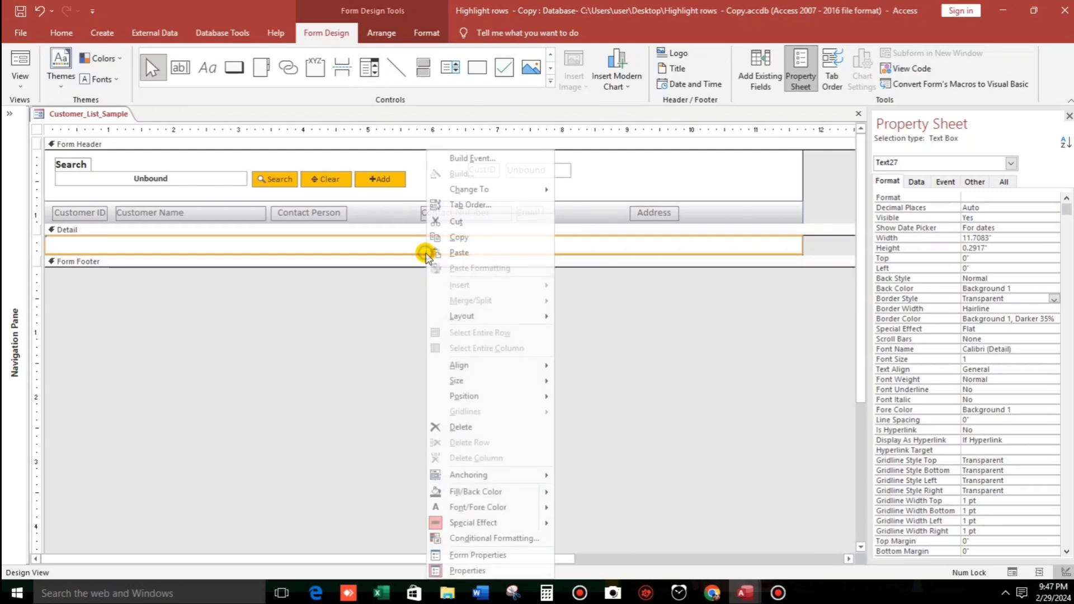
mouse_move(503, 397)
left_click(592, 414)
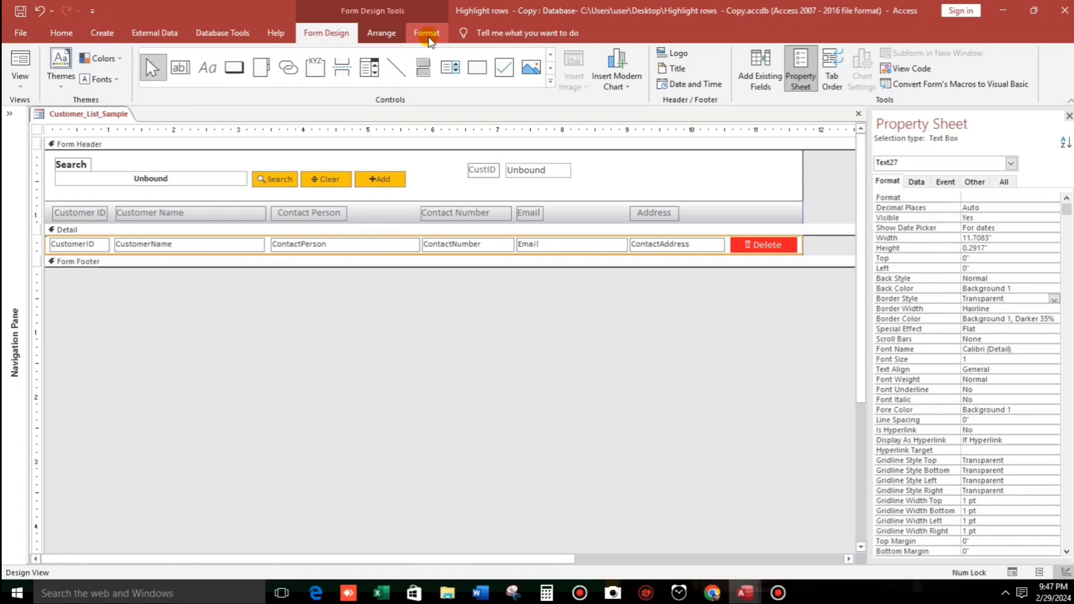
left_click(428, 36)
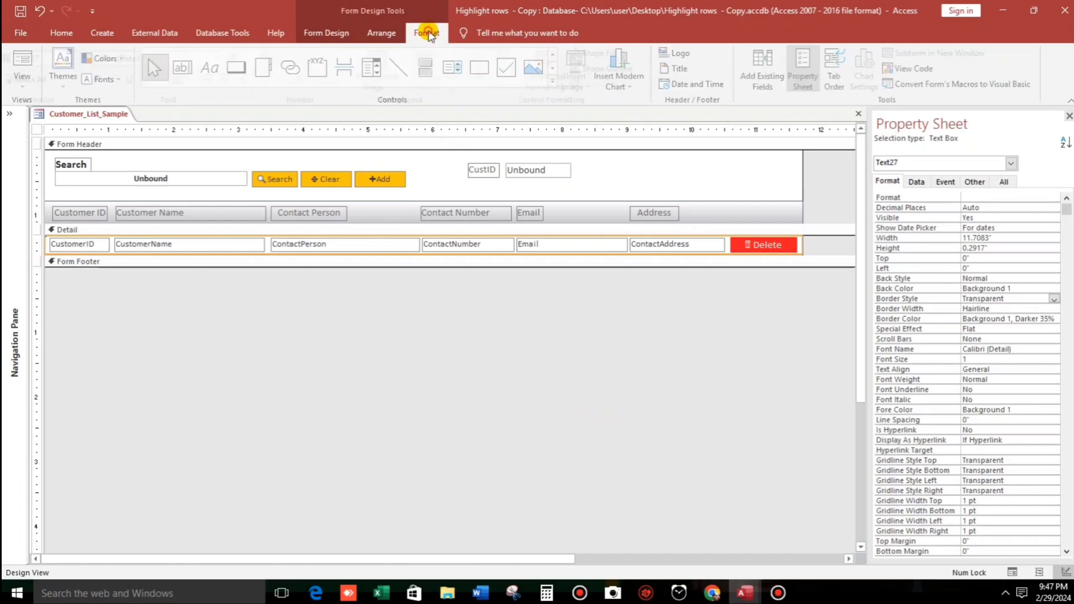
Create a new 'Expression Is' conditional formatting rule on Text27 and launch the Expression Builder.
left_click(555, 72)
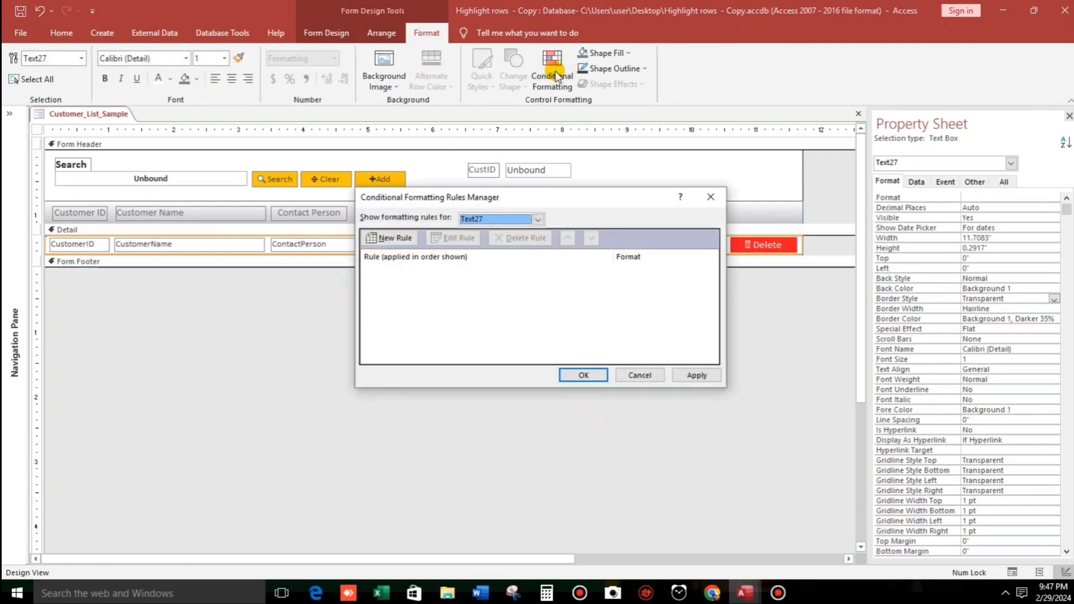
left_click(404, 238)
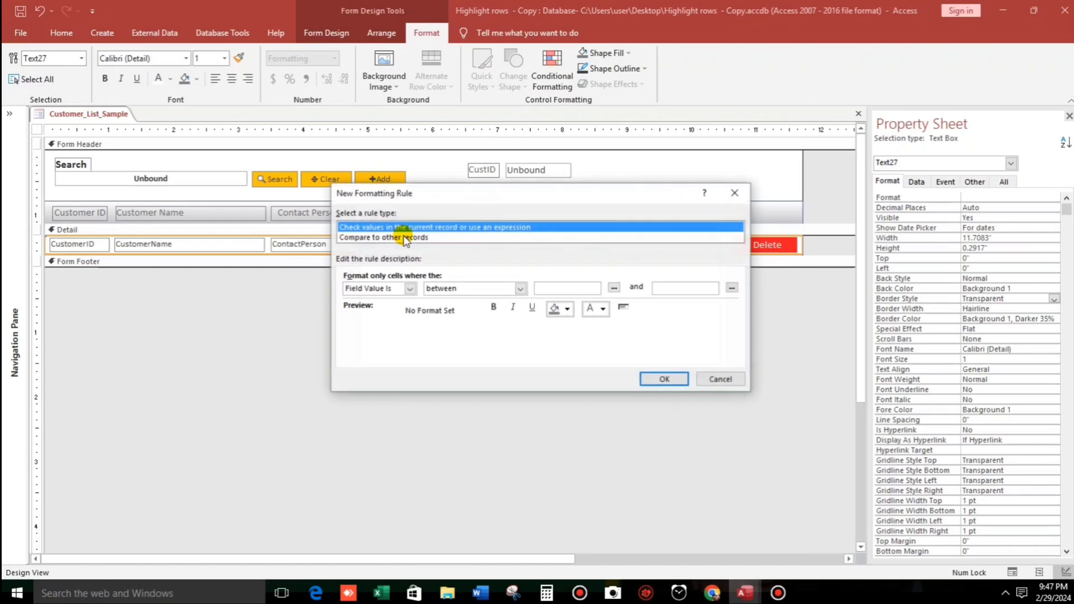
left_click(410, 288)
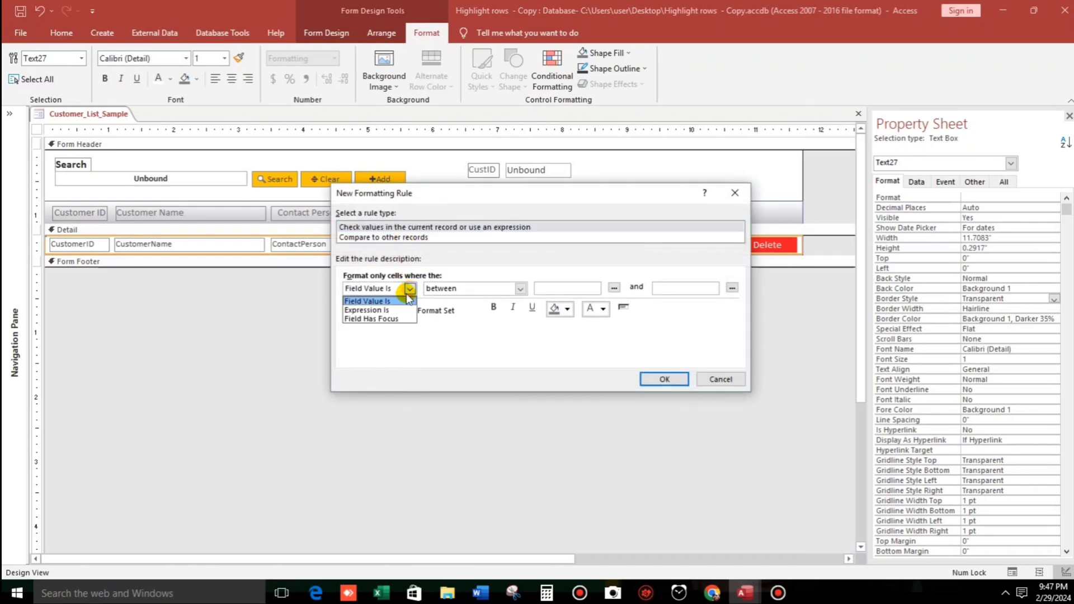
left_click(365, 310)
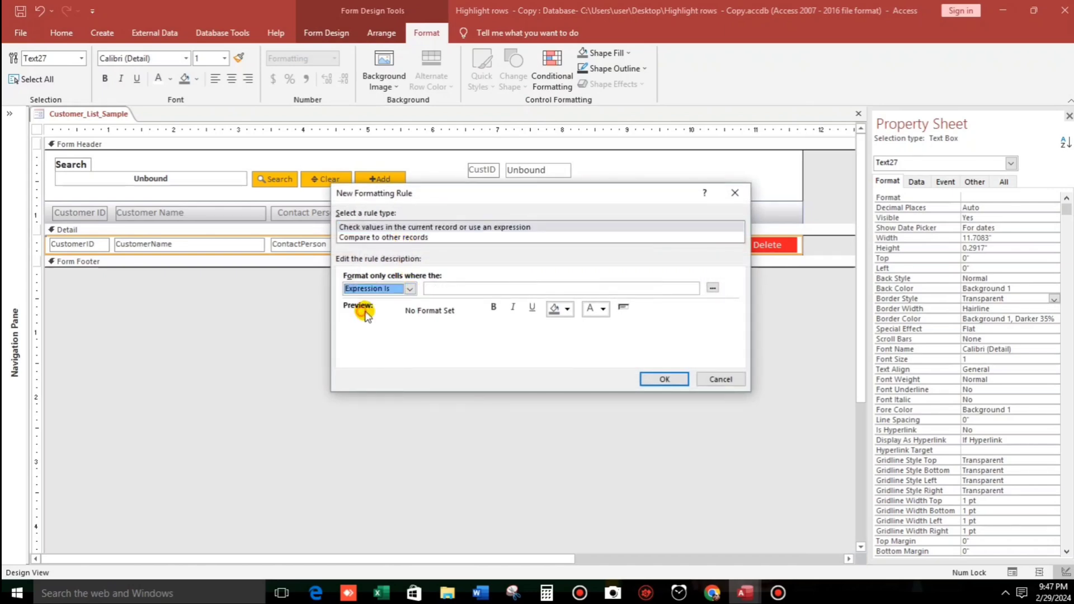
left_click(713, 289)
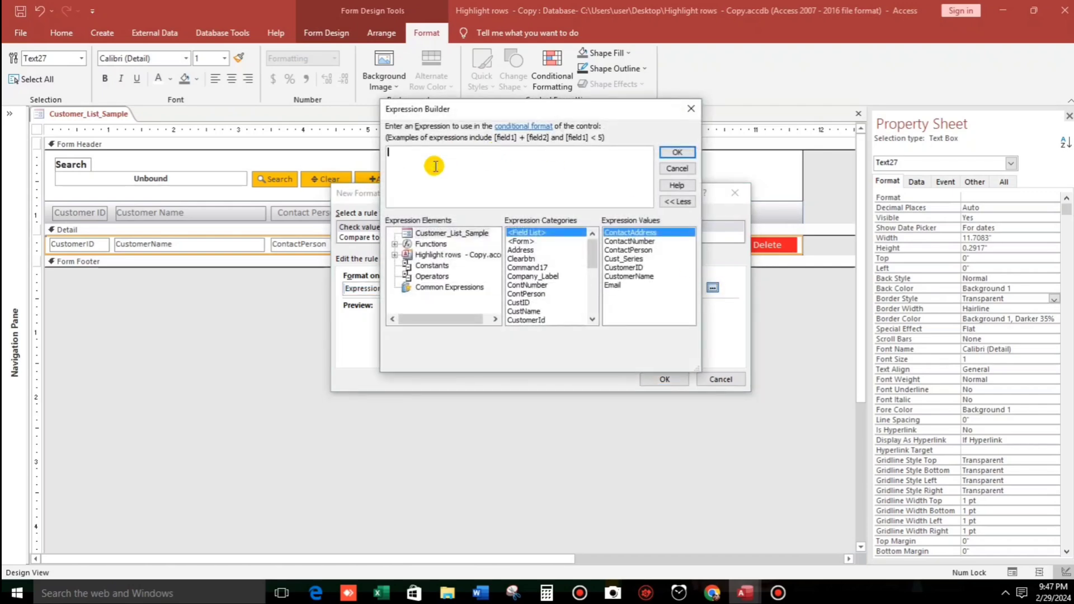
Build the expression [CustomerId]=[CustID] from the autocomplete suggestions and confirm it.
type("cus")
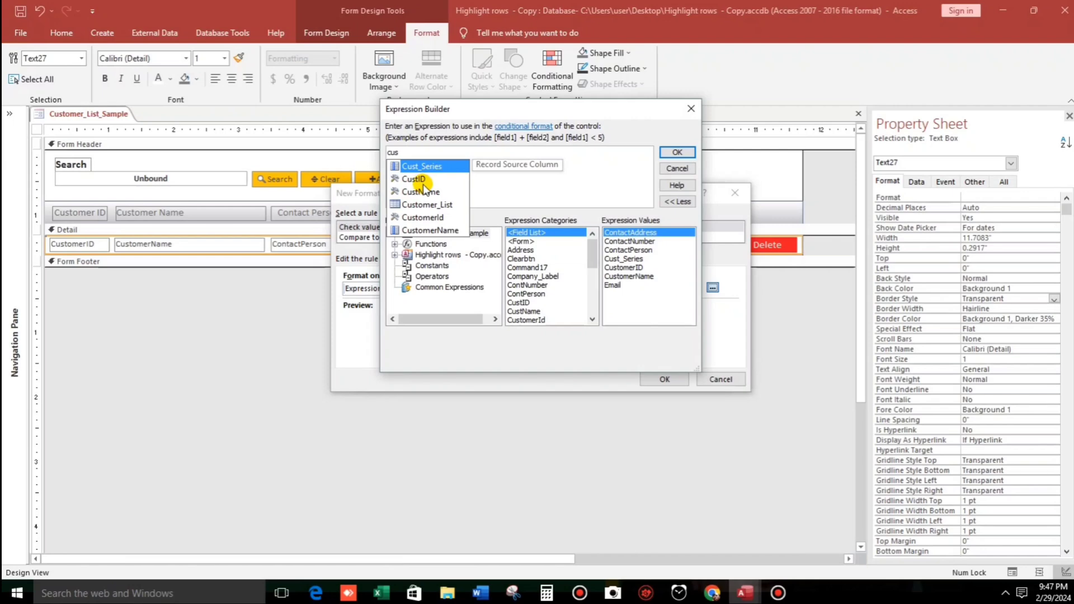
left_click(420, 192)
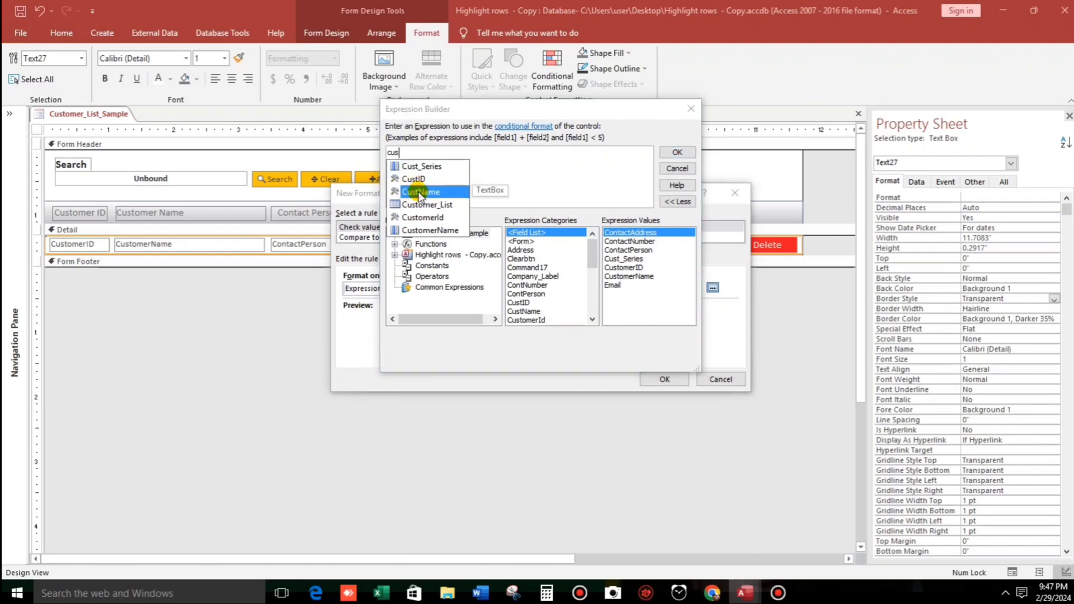
double_click(420, 191)
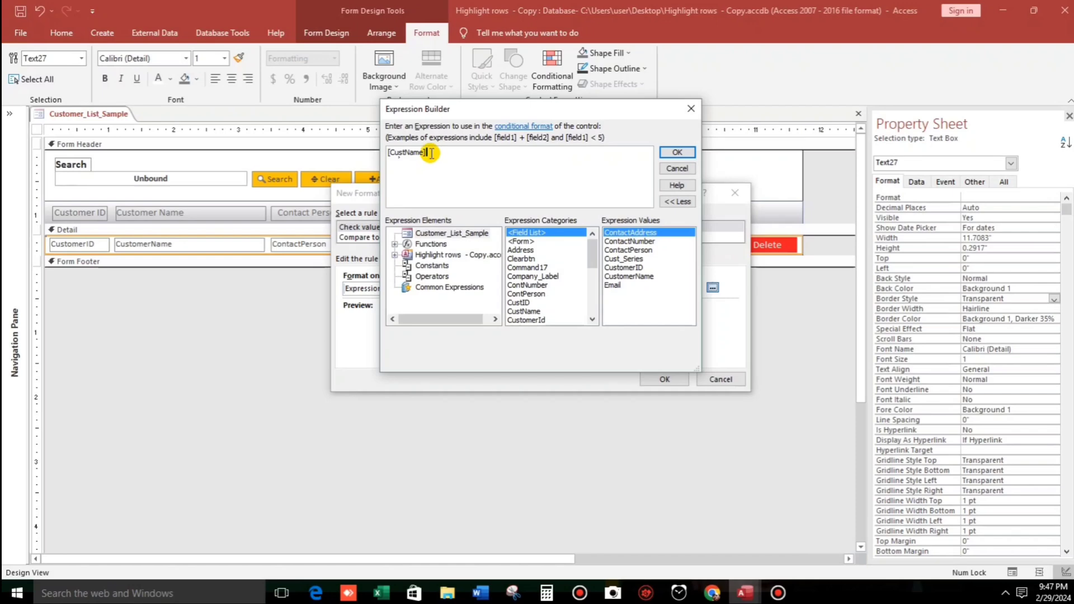
left_click_drag(431, 152, 312, 150)
type("cus")
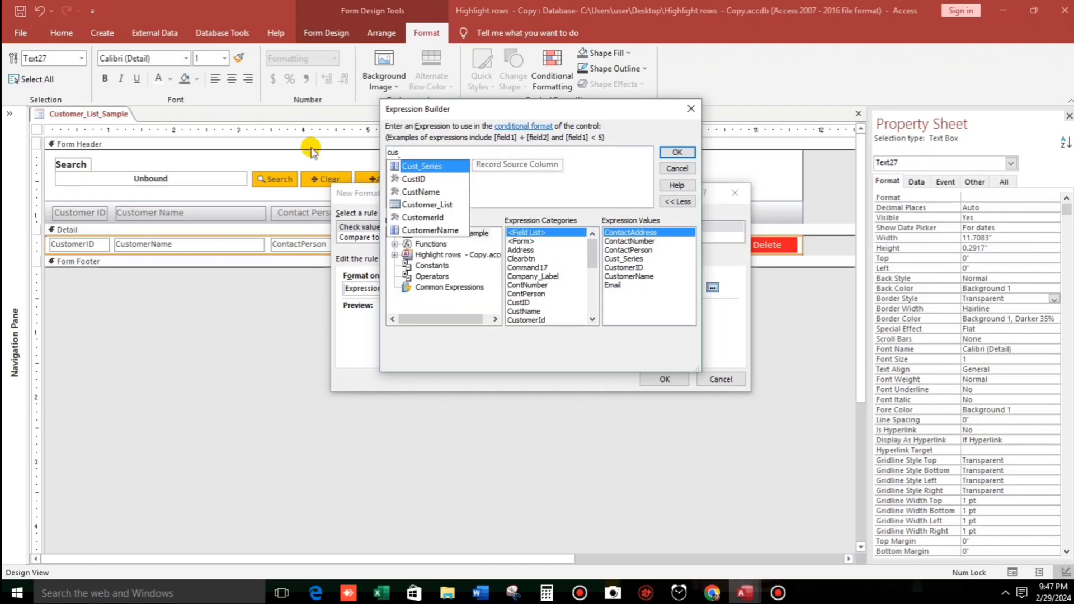
left_click(426, 218)
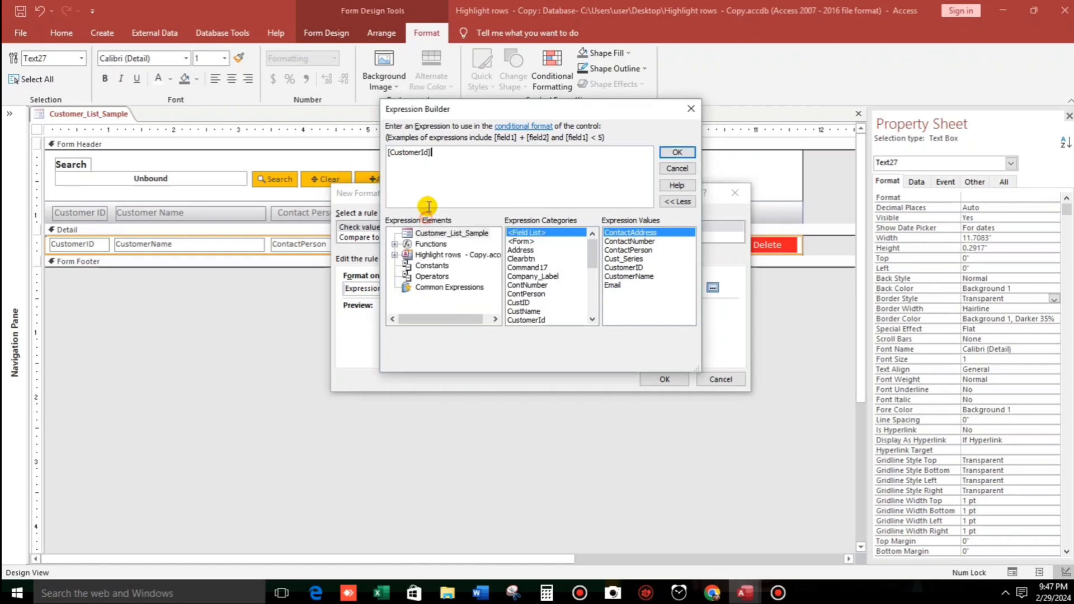
type("=cus")
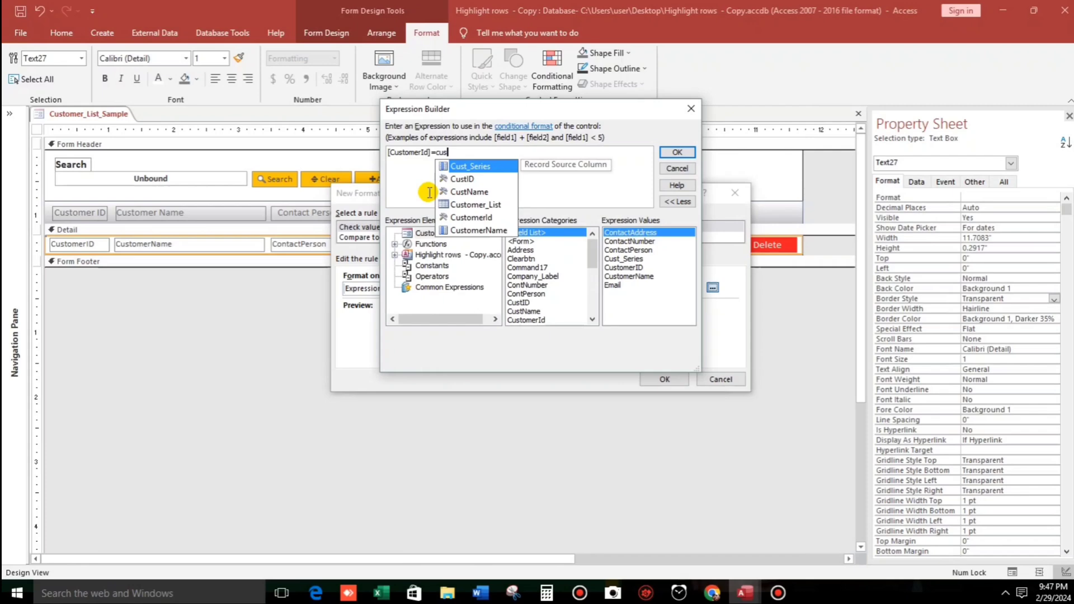
left_click(473, 180)
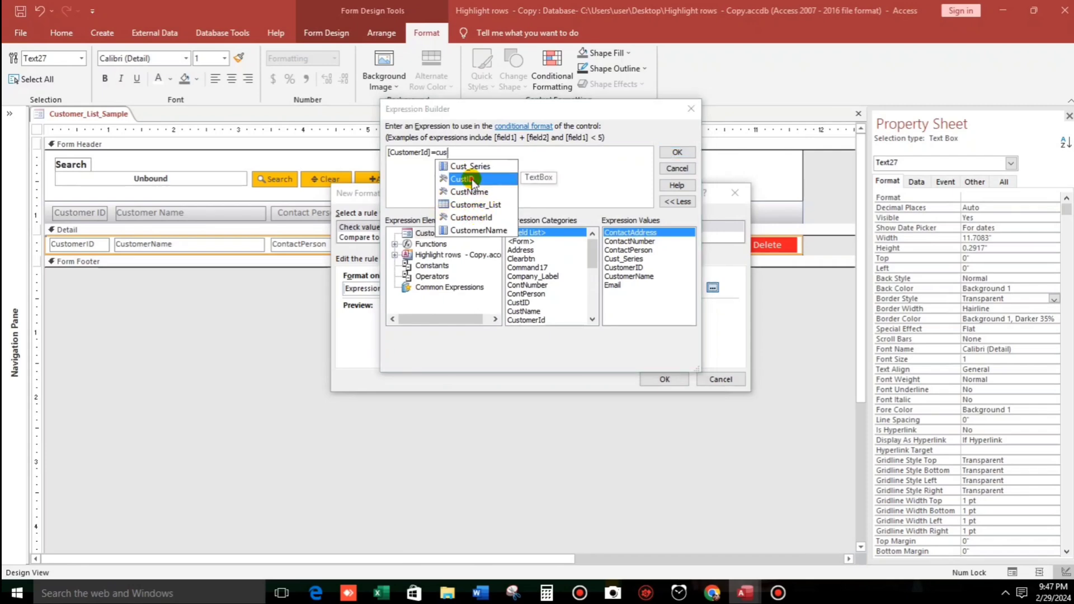
left_click(473, 179)
left_click(676, 152)
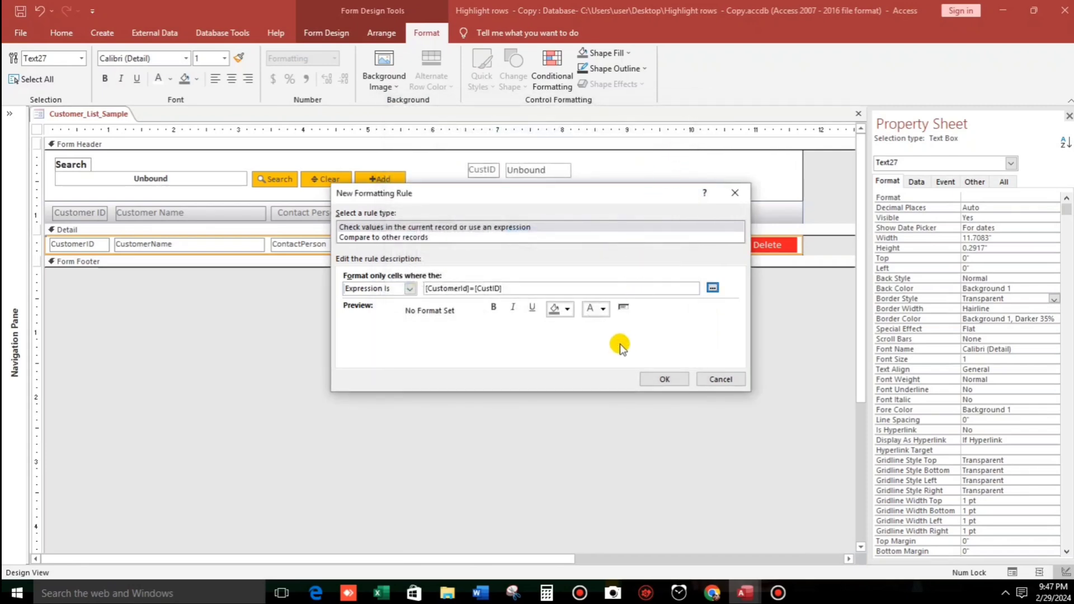
Give the expression rule a light peach background fill and apply it to Text27.
left_click(603, 308)
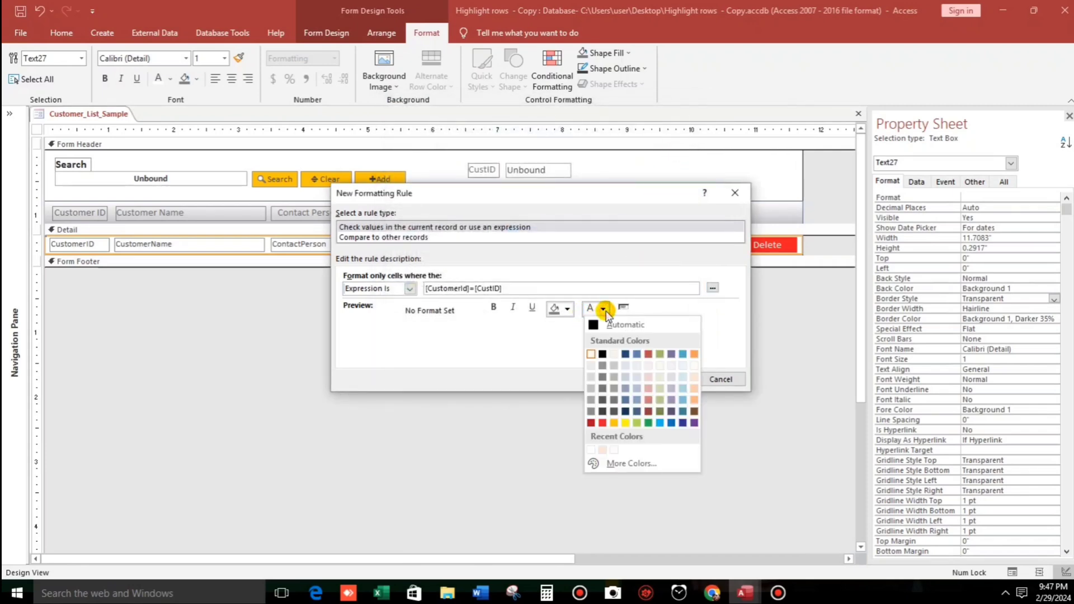
left_click(568, 308)
left_click(659, 377)
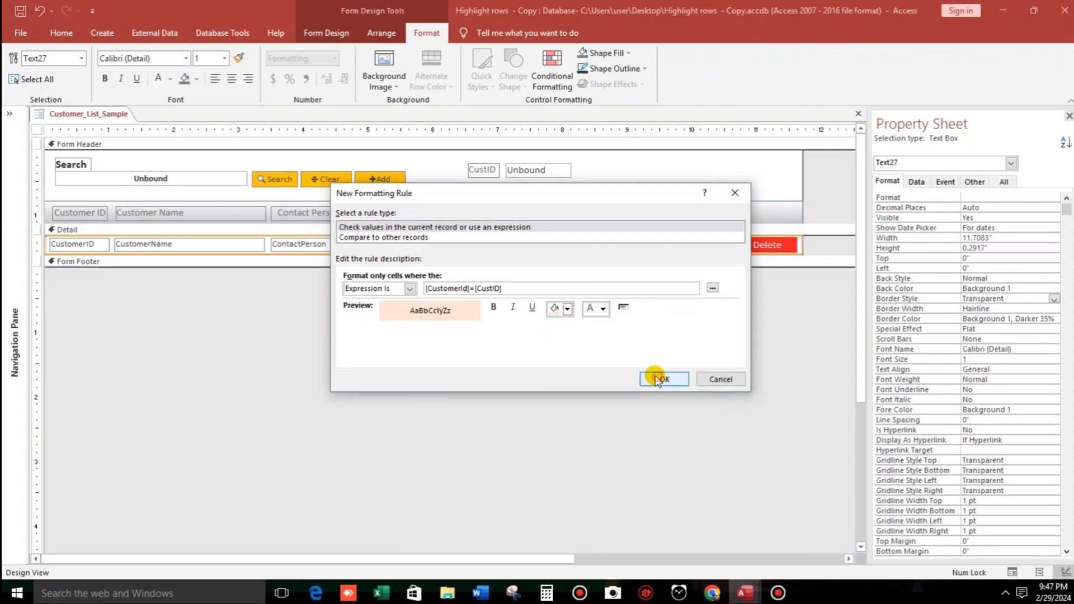
left_click(673, 382)
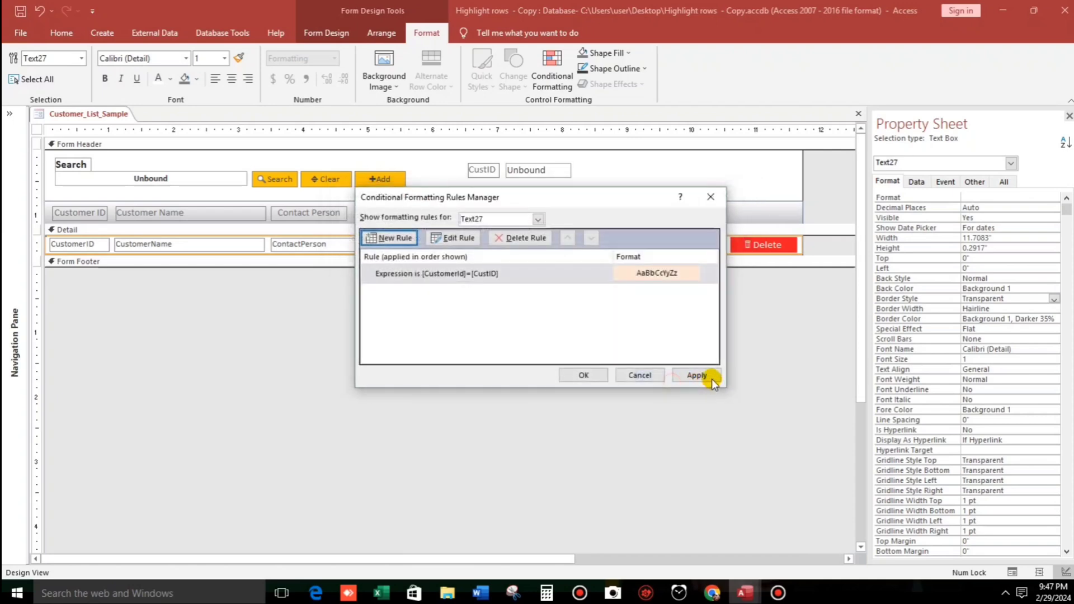
left_click(706, 375)
left_click(596, 379)
left_click(581, 371)
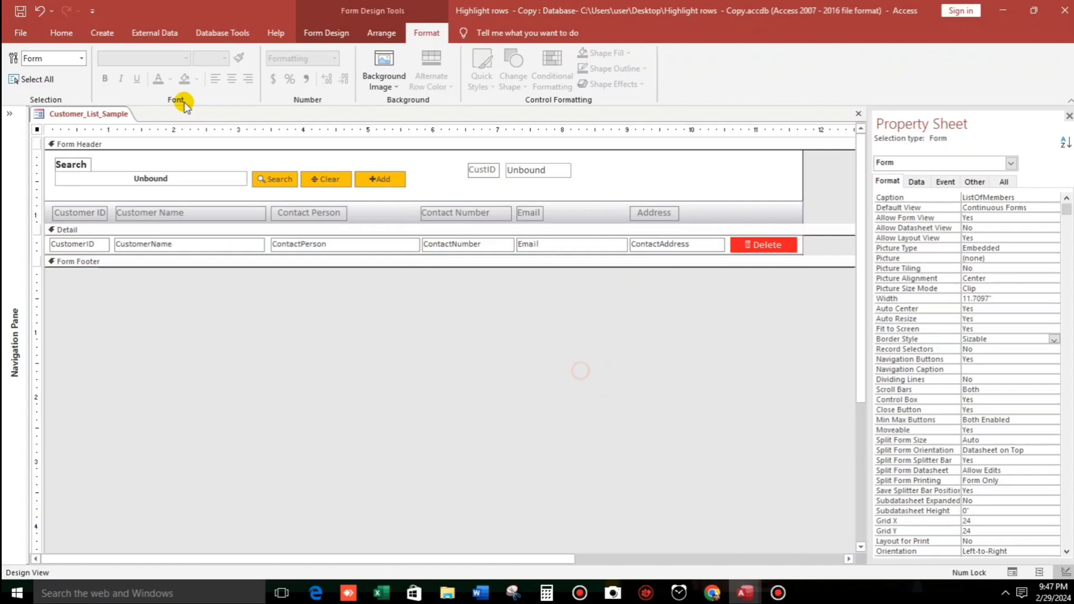
left_click(58, 35)
In Form View, click through records C0003 to C0015 and back to C0004, checking the peach row highlight.
left_click(20, 59)
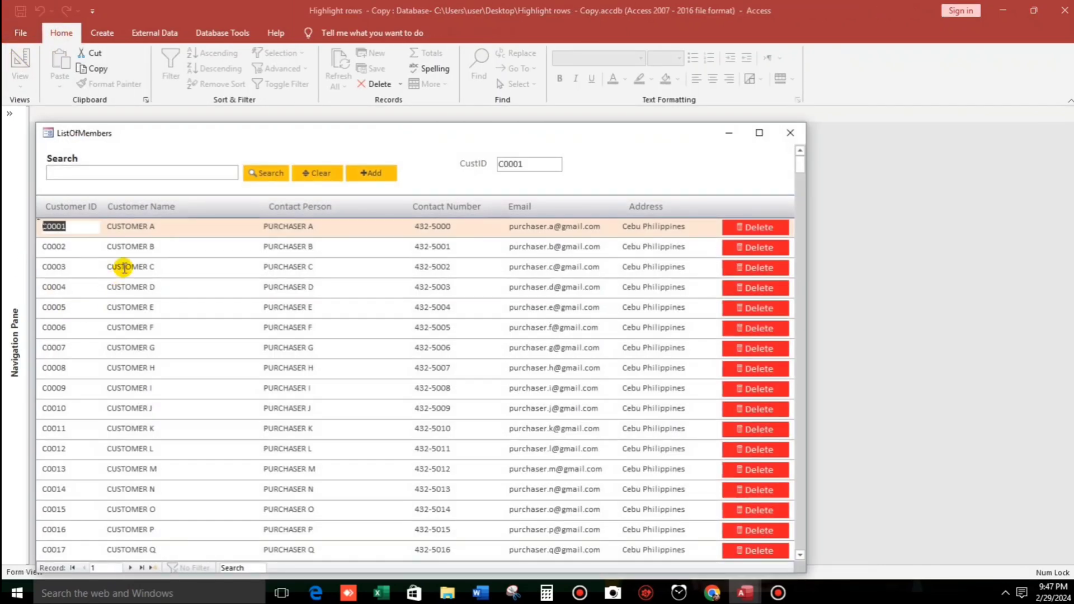
left_click(124, 267)
left_click(391, 287)
left_click(431, 307)
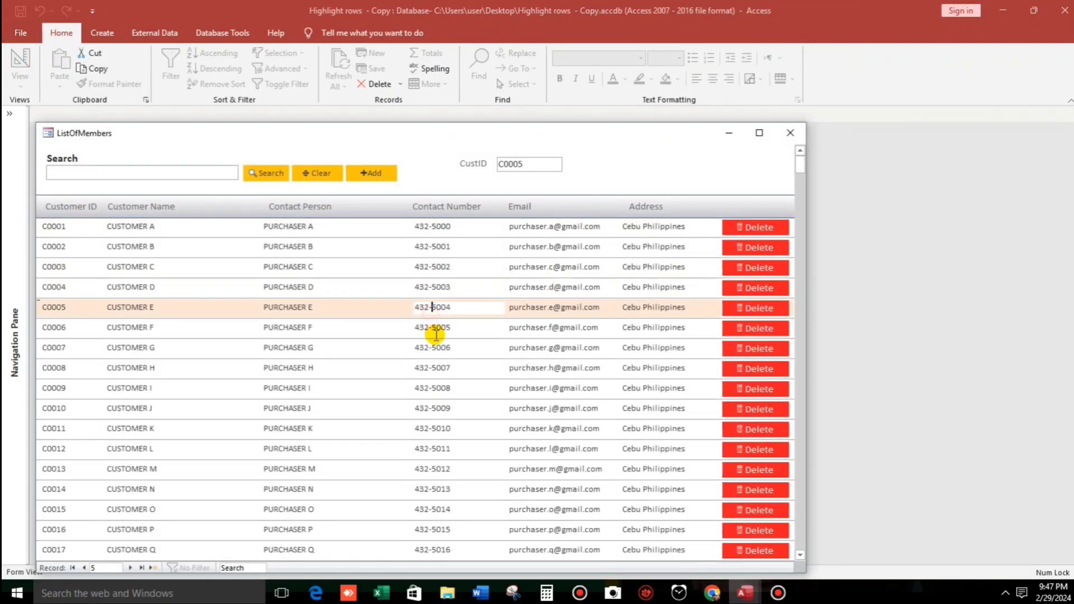
left_click(435, 348)
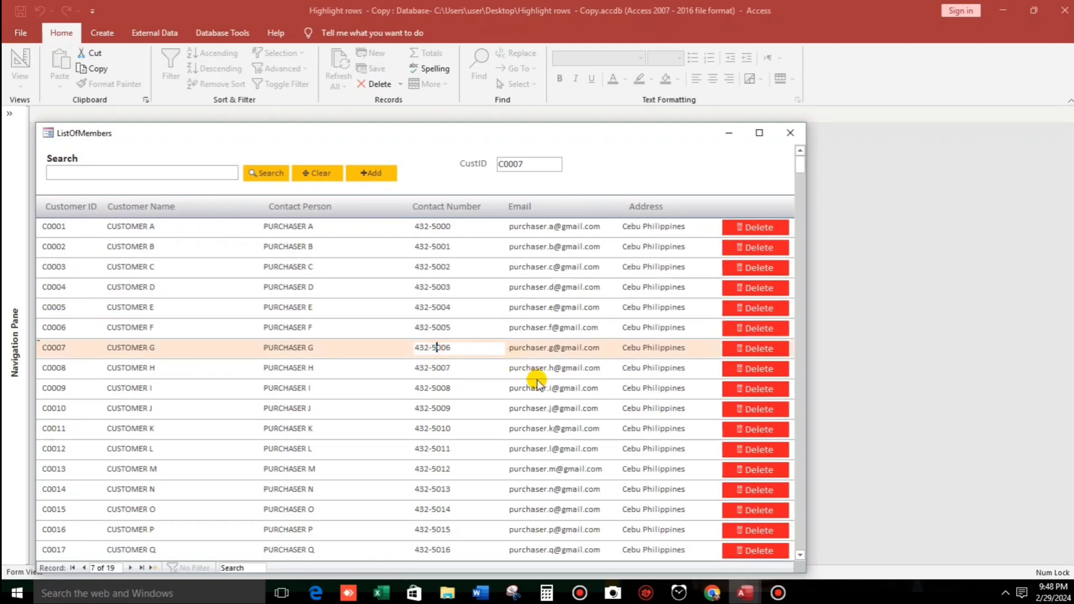
left_click(542, 411)
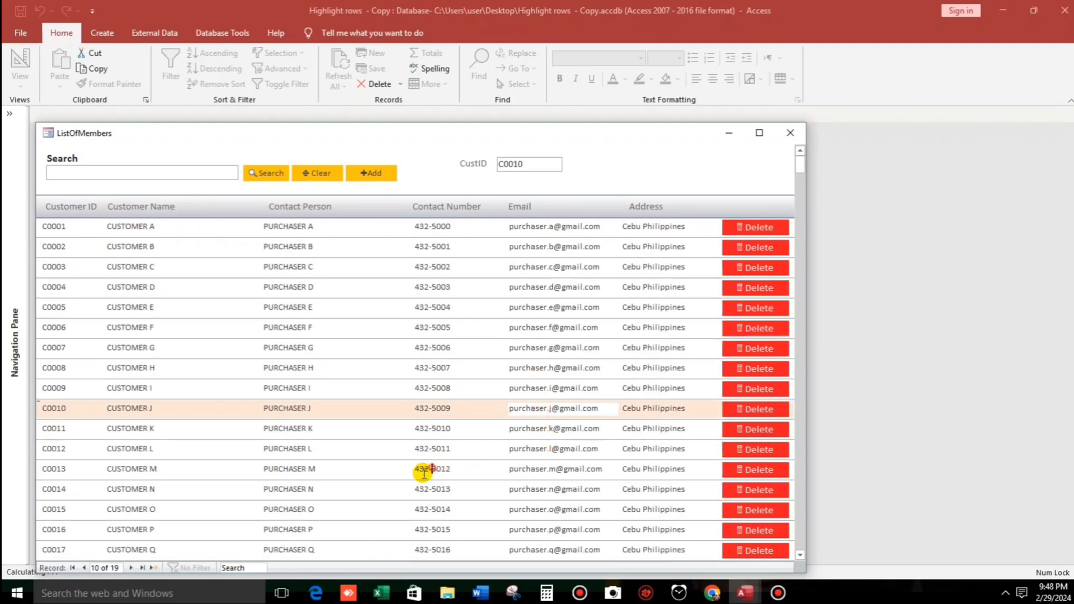
left_click(432, 469)
left_click(286, 509)
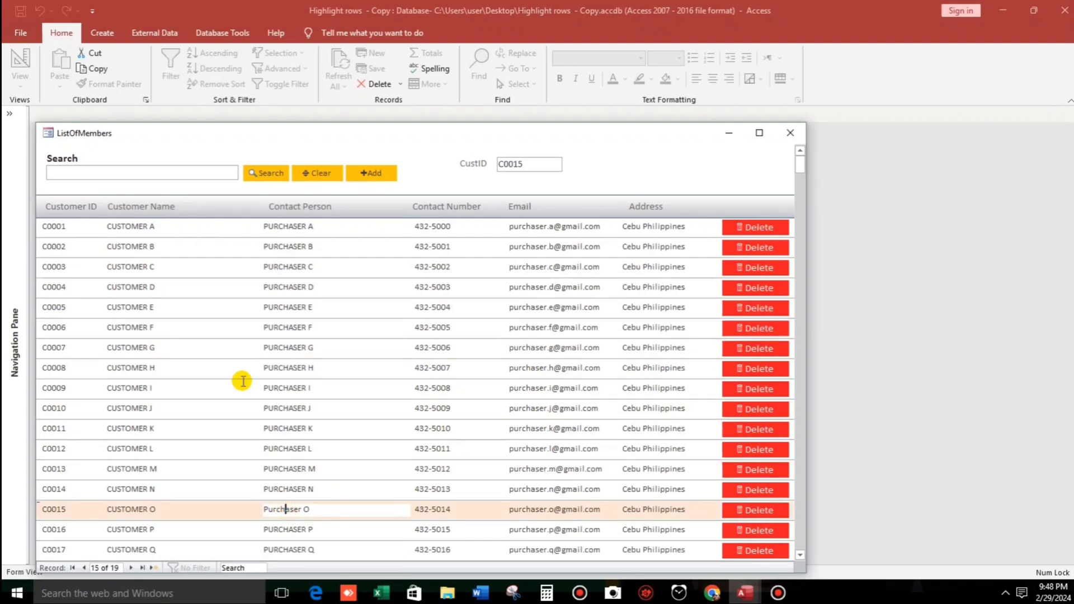
left_click(285, 267)
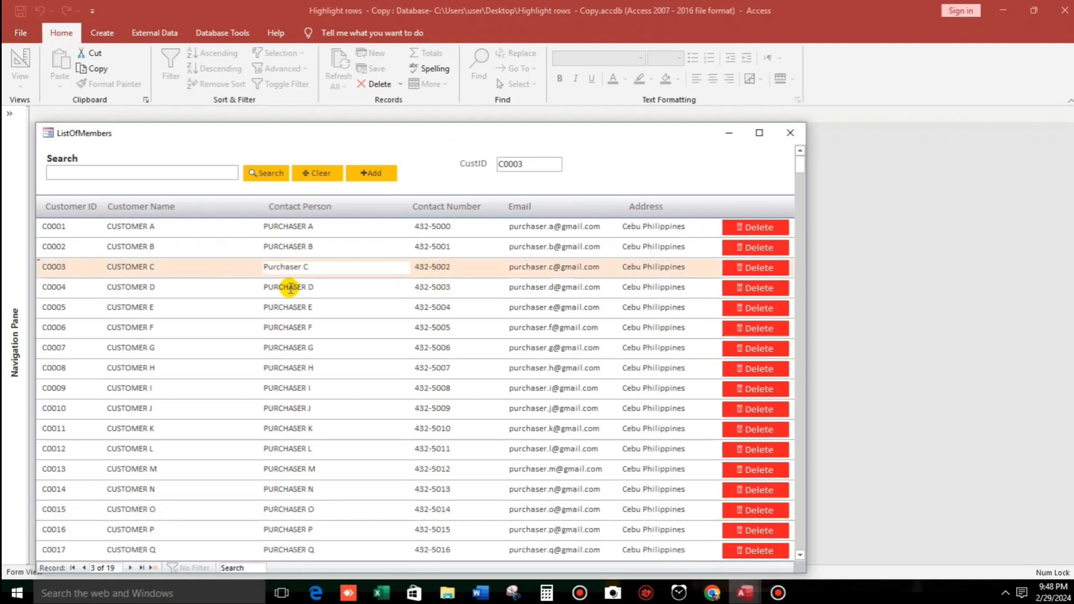
left_click(290, 287)
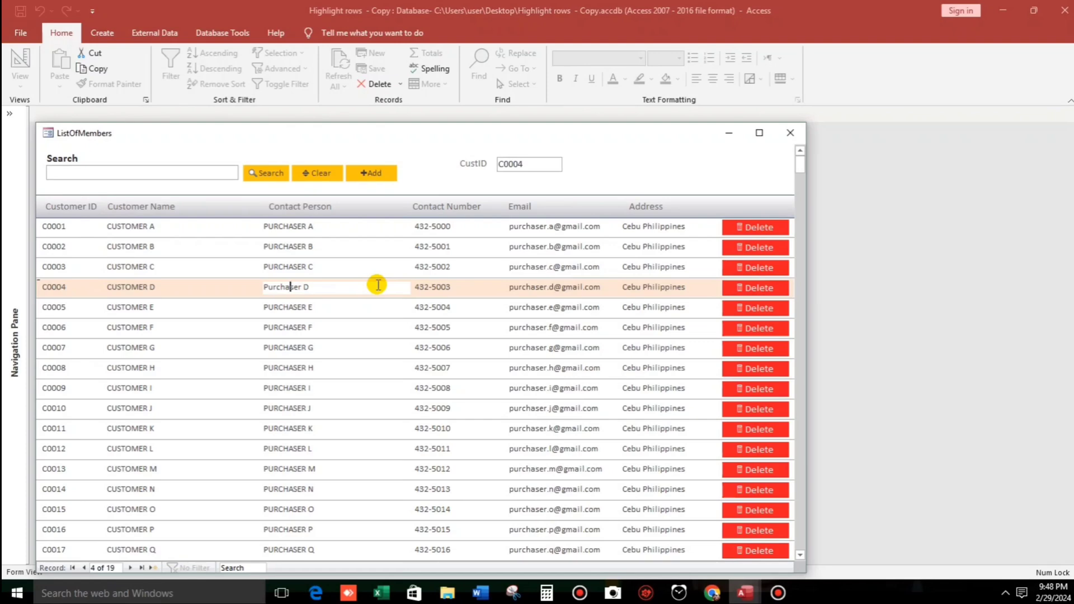
Return to Design View and select all Detail-row fields except the Delete button.
right_click(609, 160)
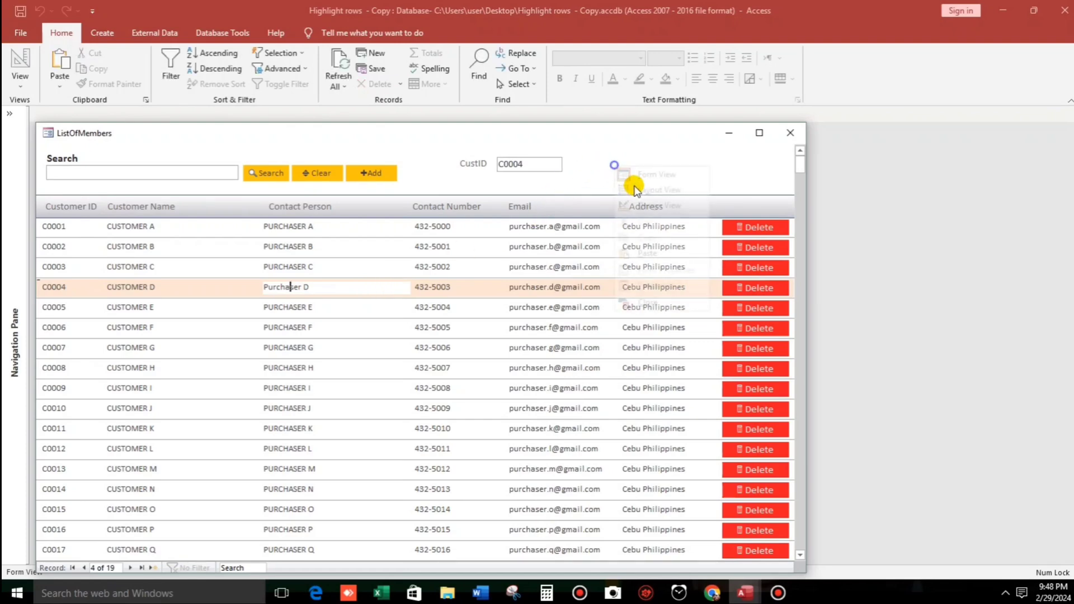
left_click(649, 203)
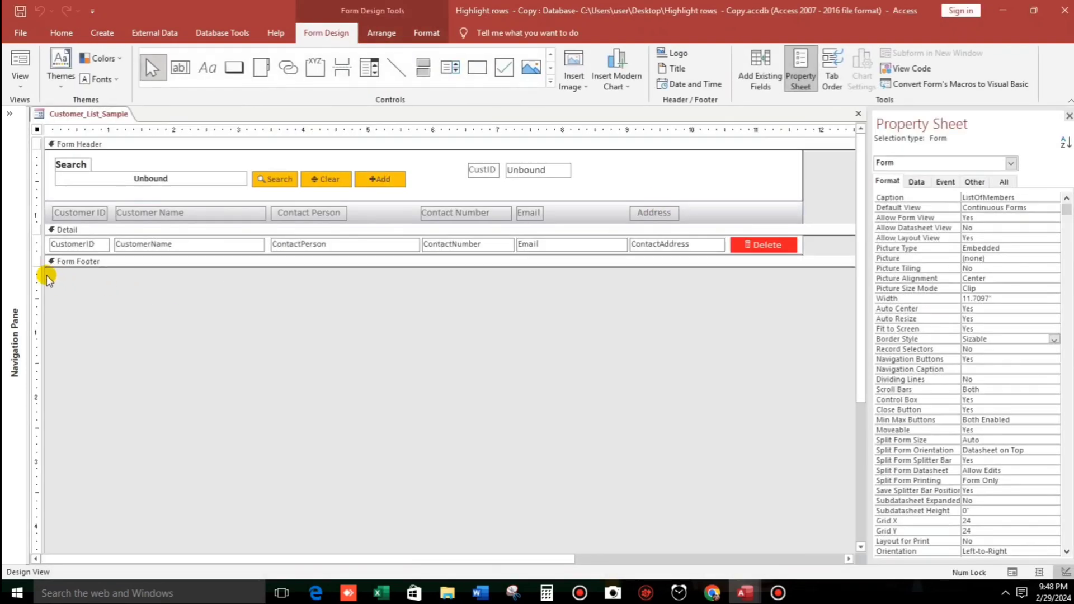
left_click_drag(45, 275, 702, 244)
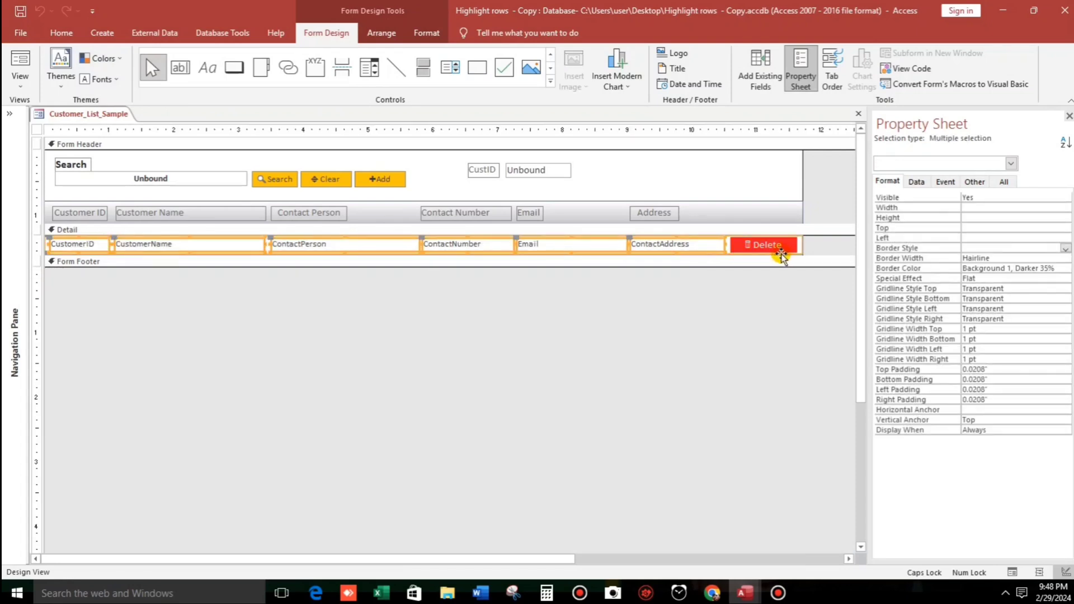
left_click(796, 253, "shift")
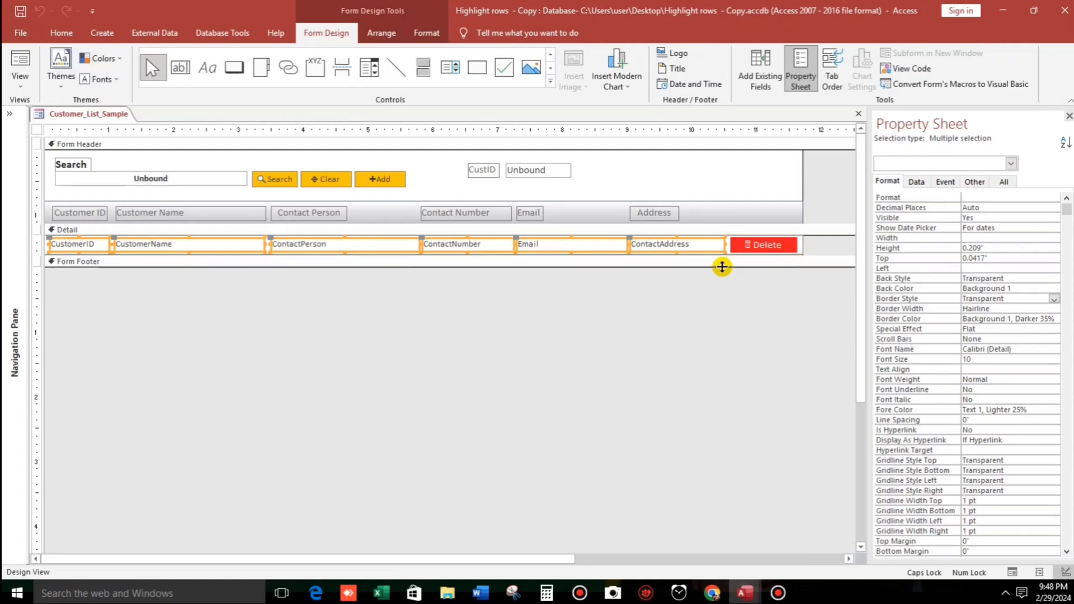
Add a Field Has Focus conditional rule with a light orange fill to the selected fields.
left_click(425, 33)
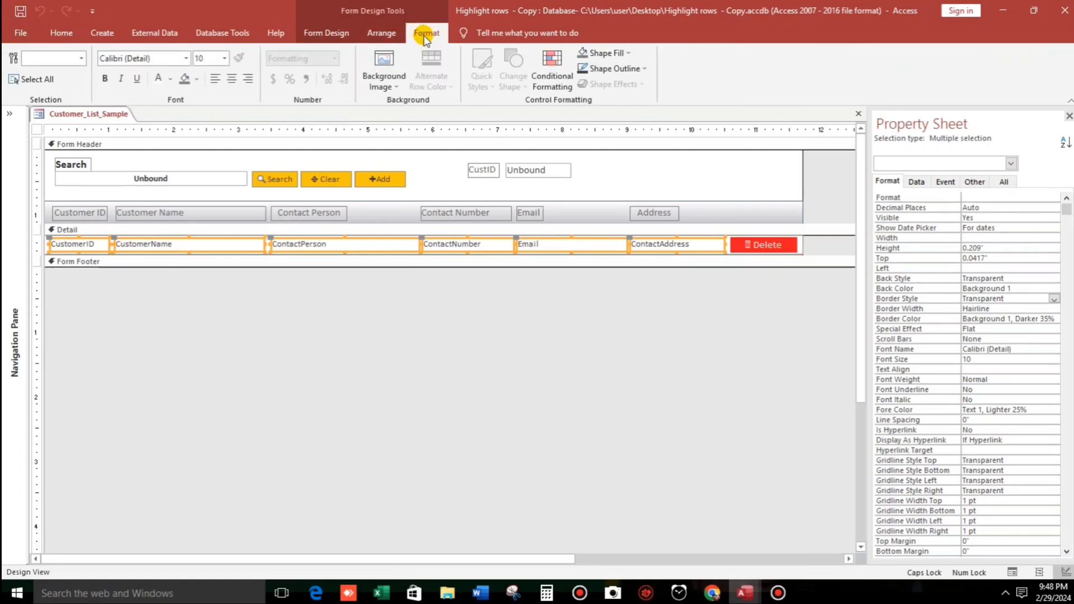
left_click(551, 67)
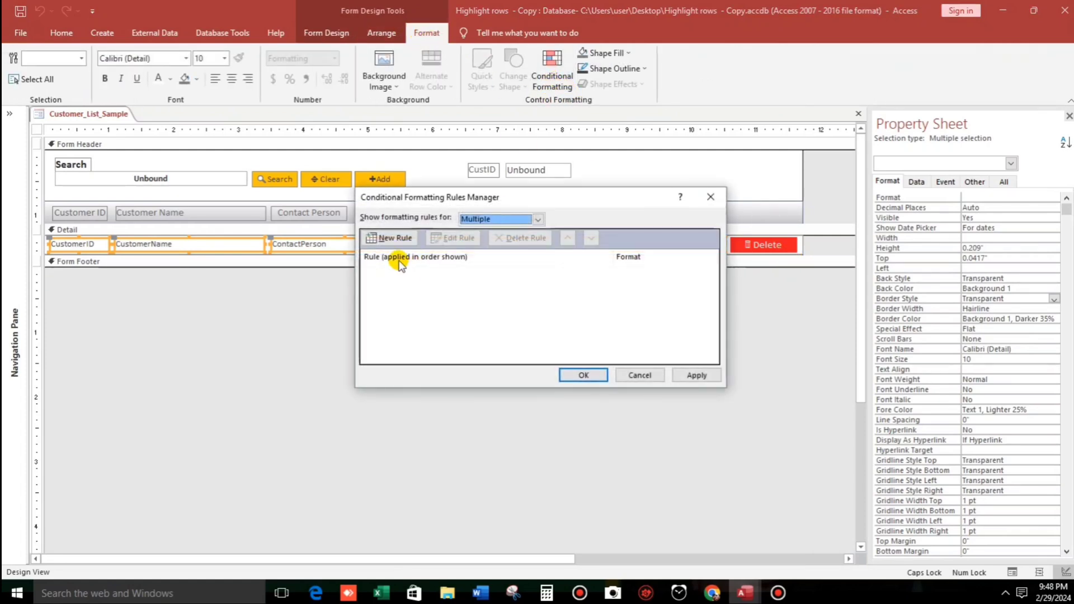
left_click(391, 238)
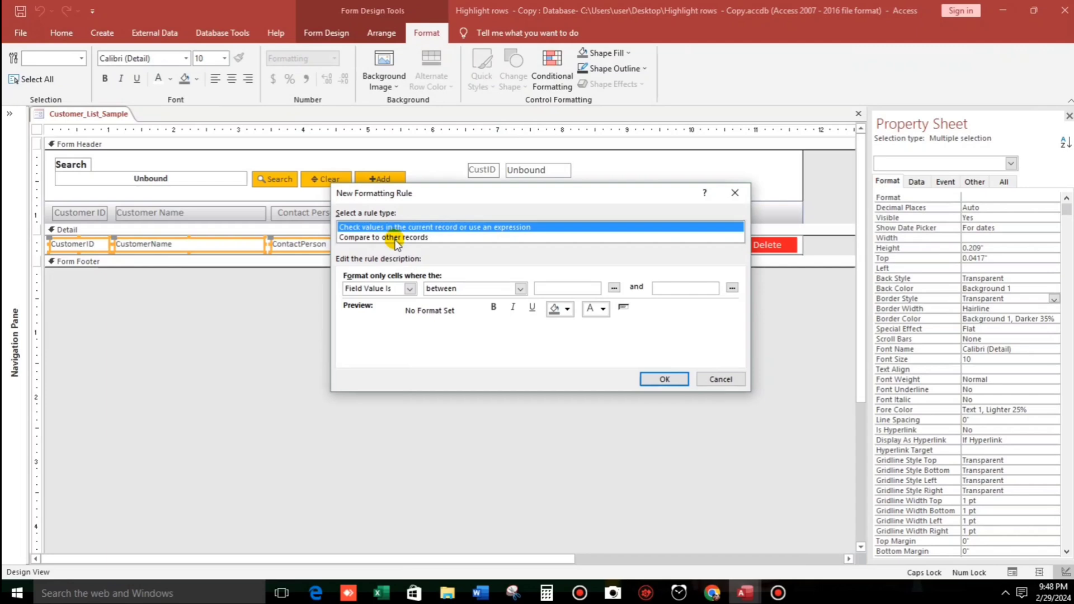
left_click(411, 288)
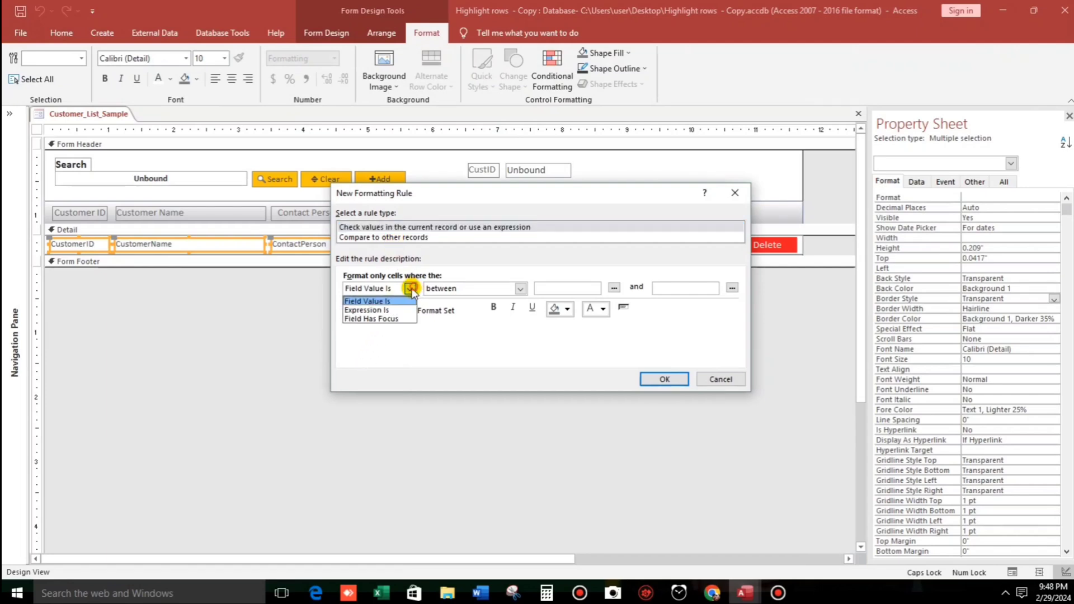
left_click(369, 319)
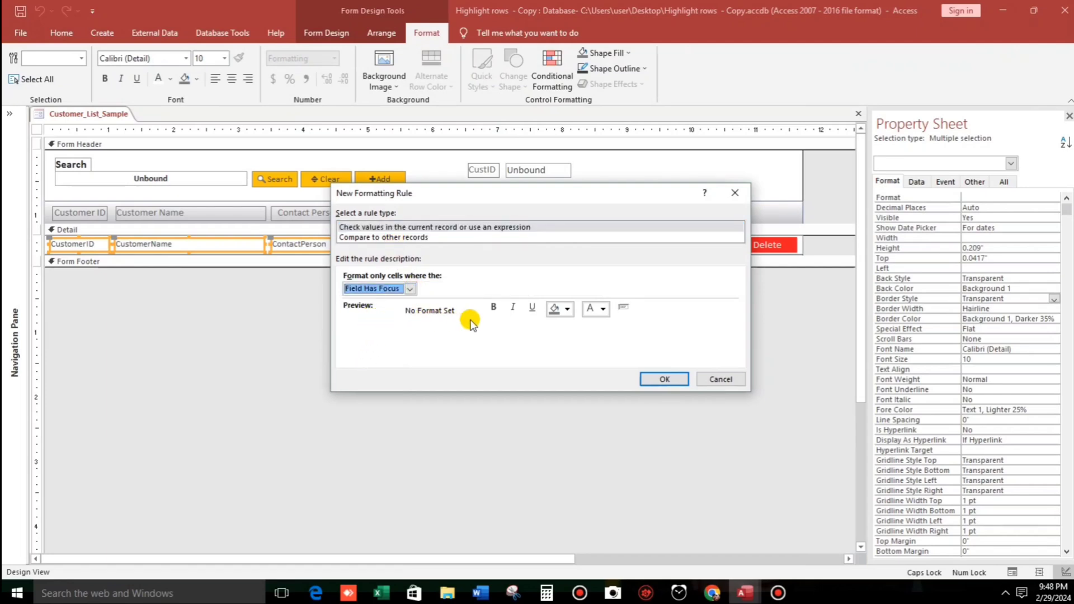
left_click(568, 309)
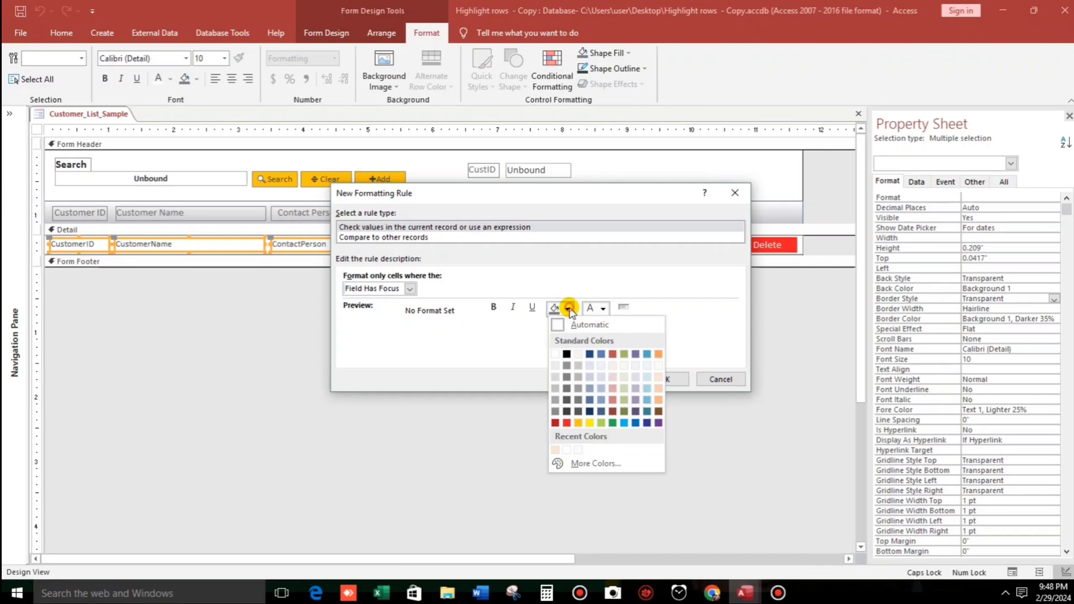
left_click(659, 377)
left_click(665, 379)
left_click(697, 376)
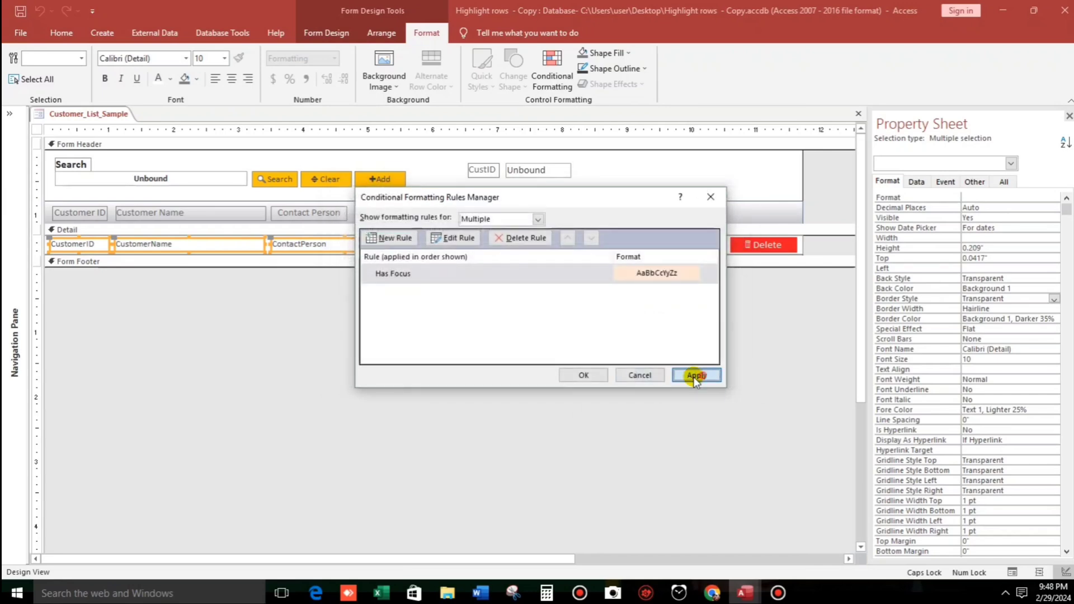
left_click(583, 375)
In Form View, click records C0005, C0006, C0007, C0004 and C0003 to check the row highlight.
left_click(538, 347)
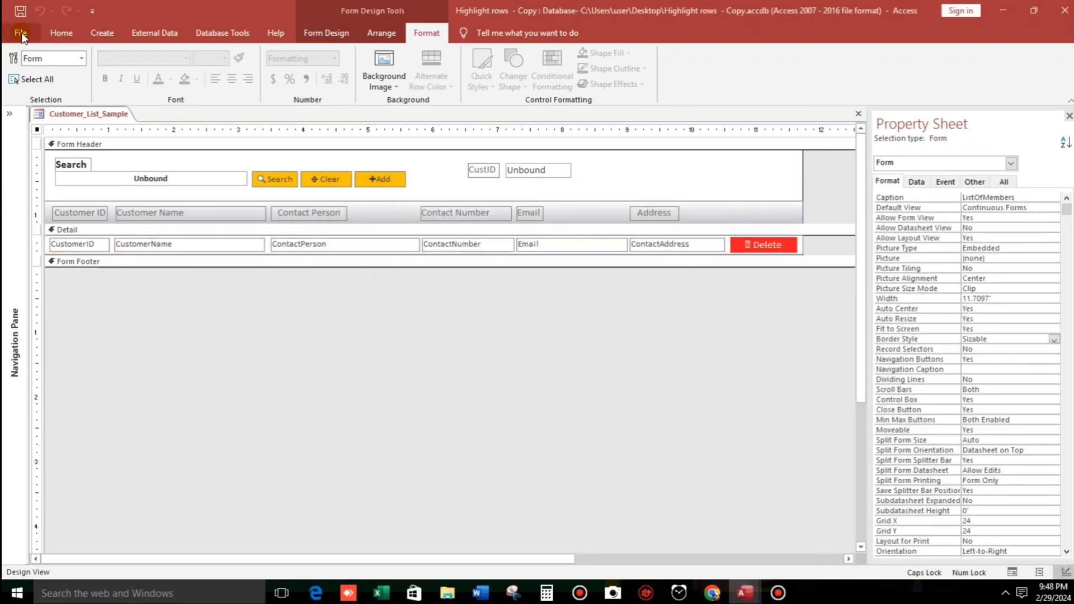
left_click(56, 32)
left_click(20, 63)
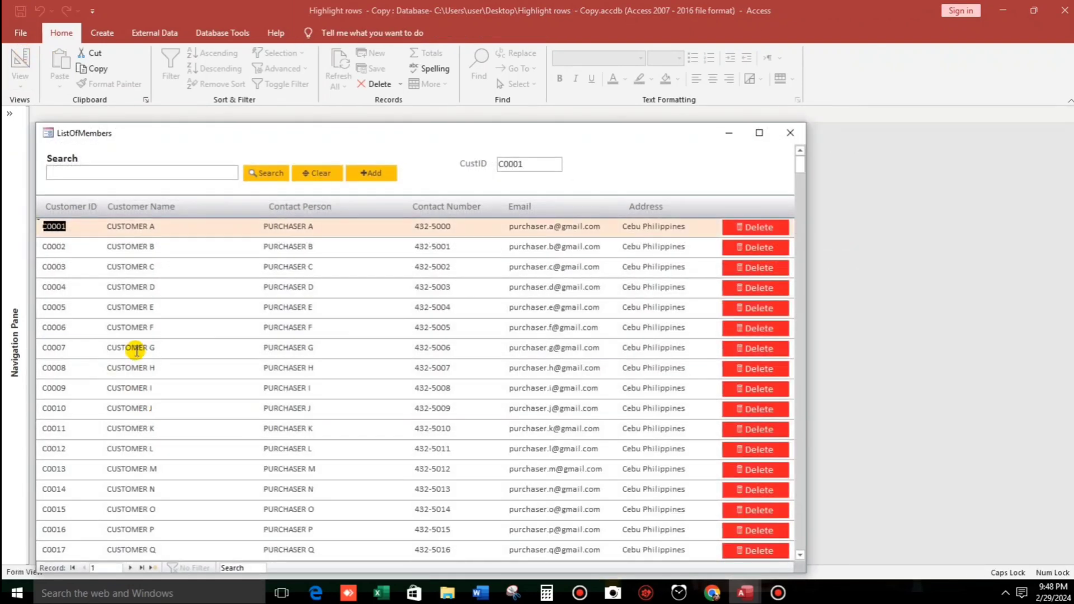
left_click(126, 306)
left_click(287, 329)
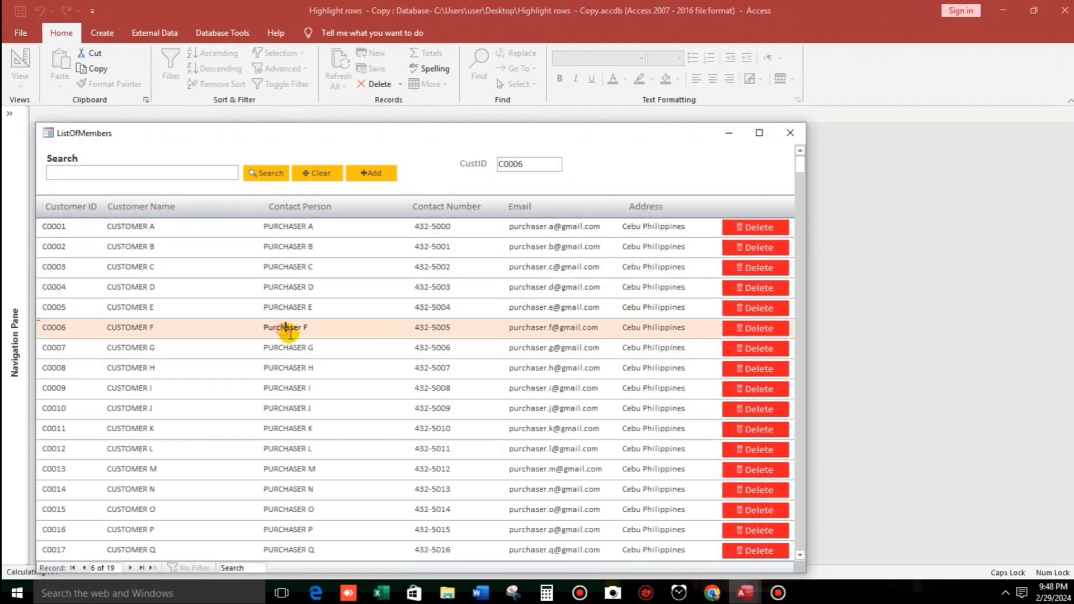
left_click(423, 348)
left_click(546, 287)
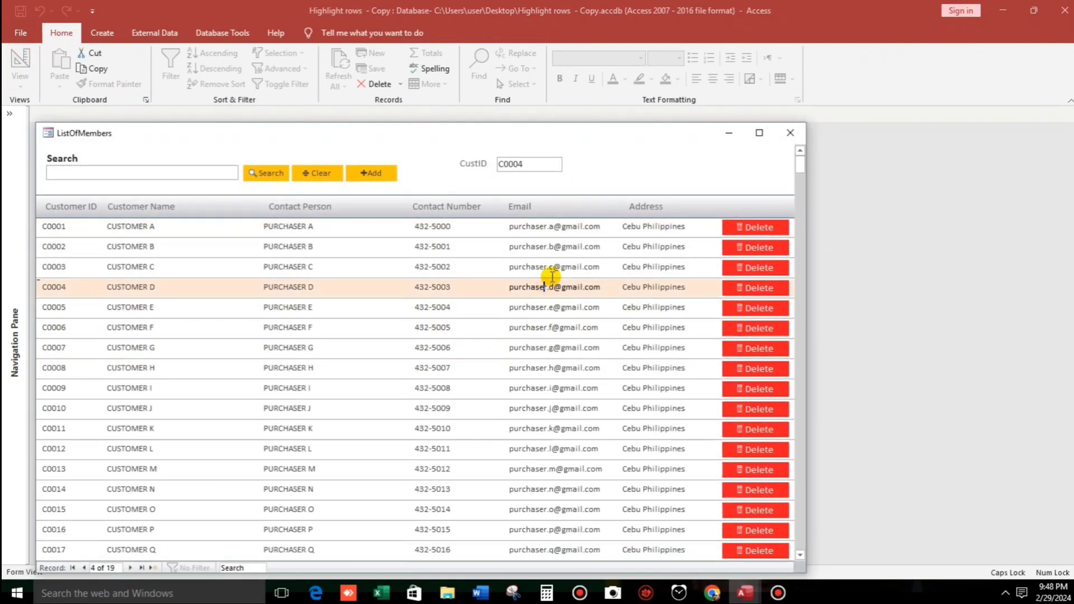
left_click(552, 267)
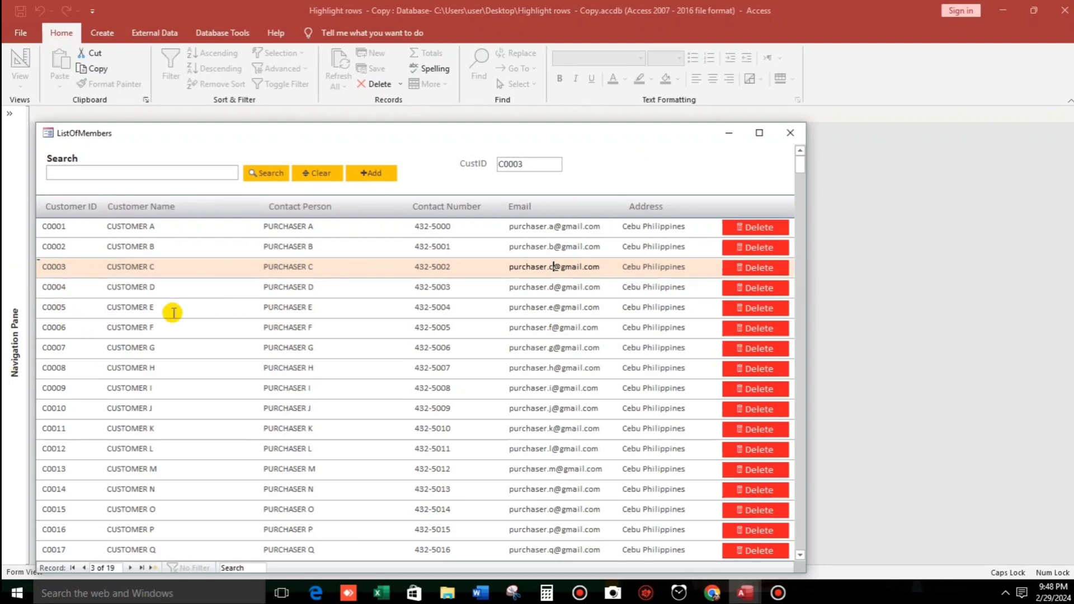
Back in Design View, set the Text27 background box to Enabled No and Locked Yes.
right_click(600, 167)
left_click(630, 208)
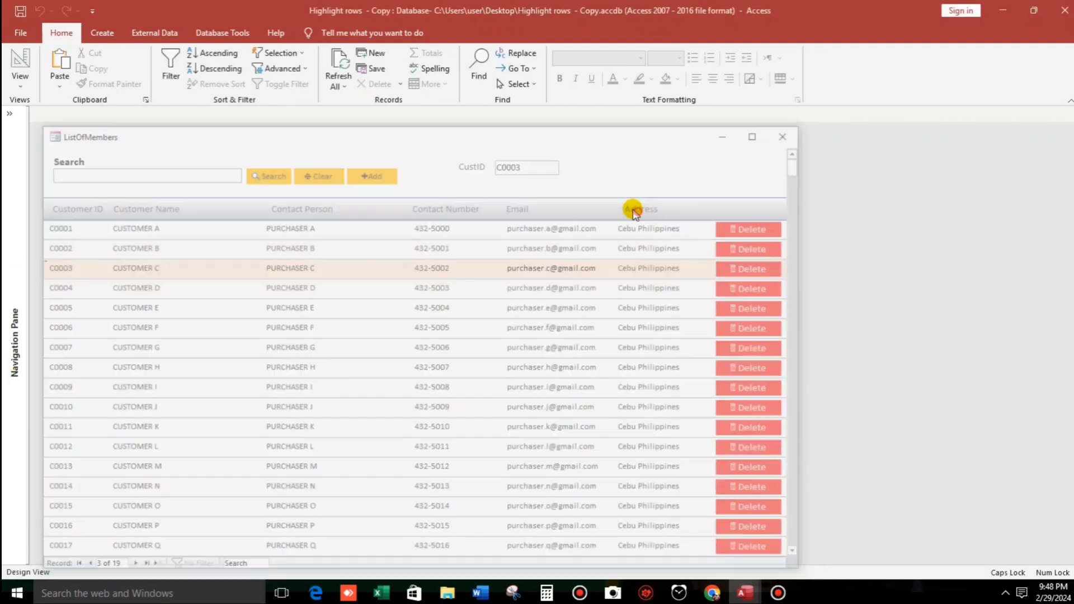
left_click(800, 246)
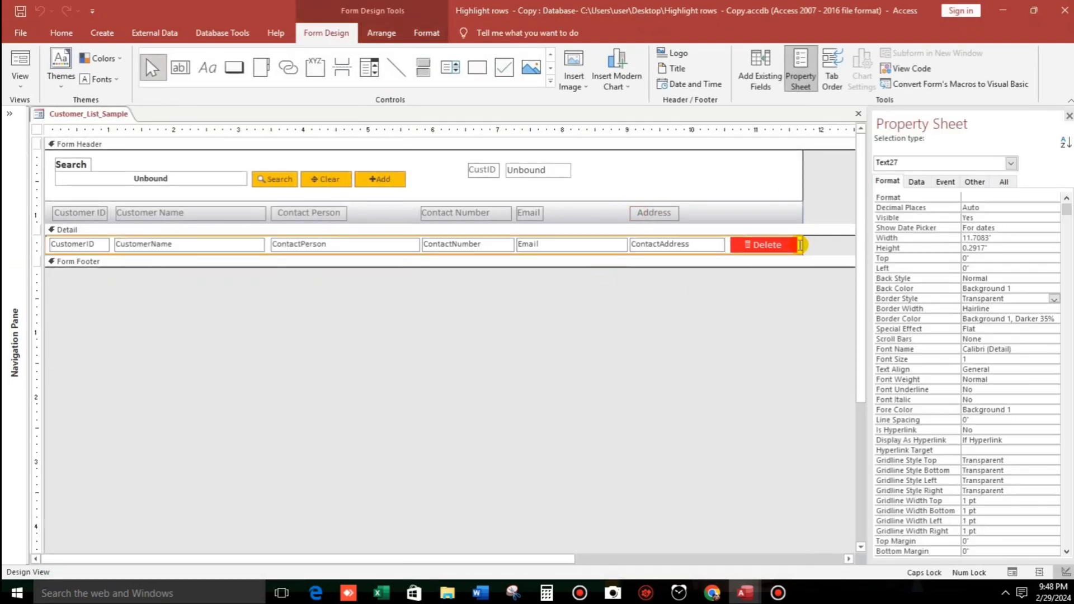
left_click(916, 183)
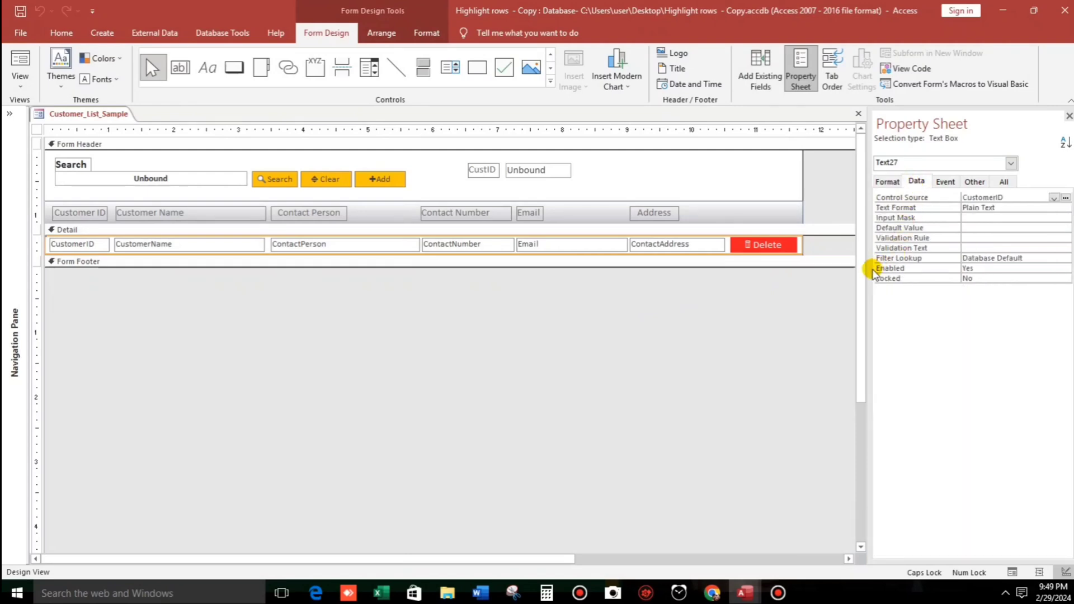
left_click(973, 269)
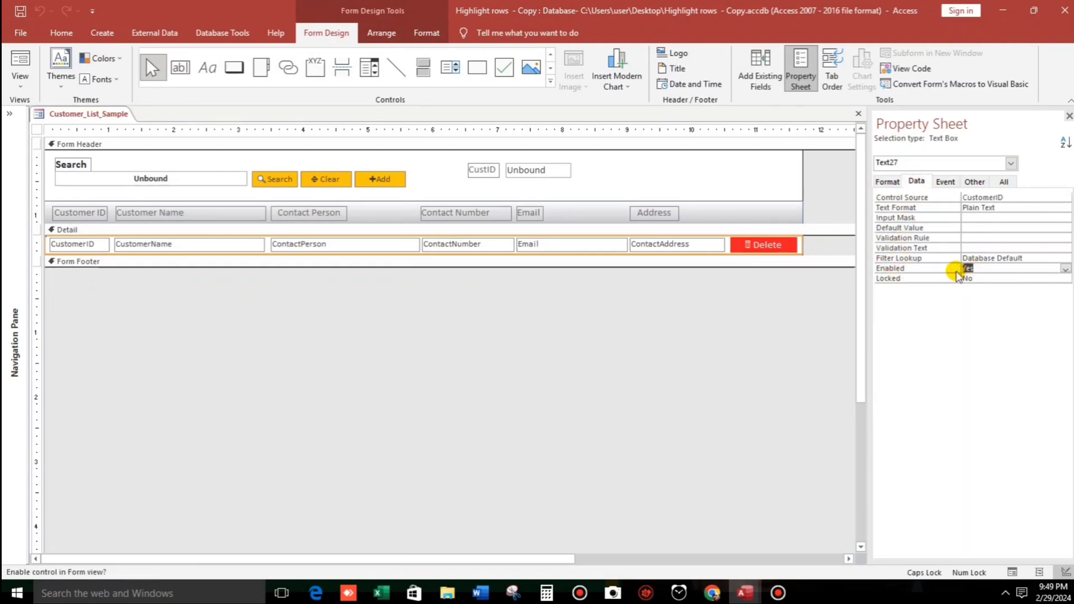
type("No")
left_click(948, 279)
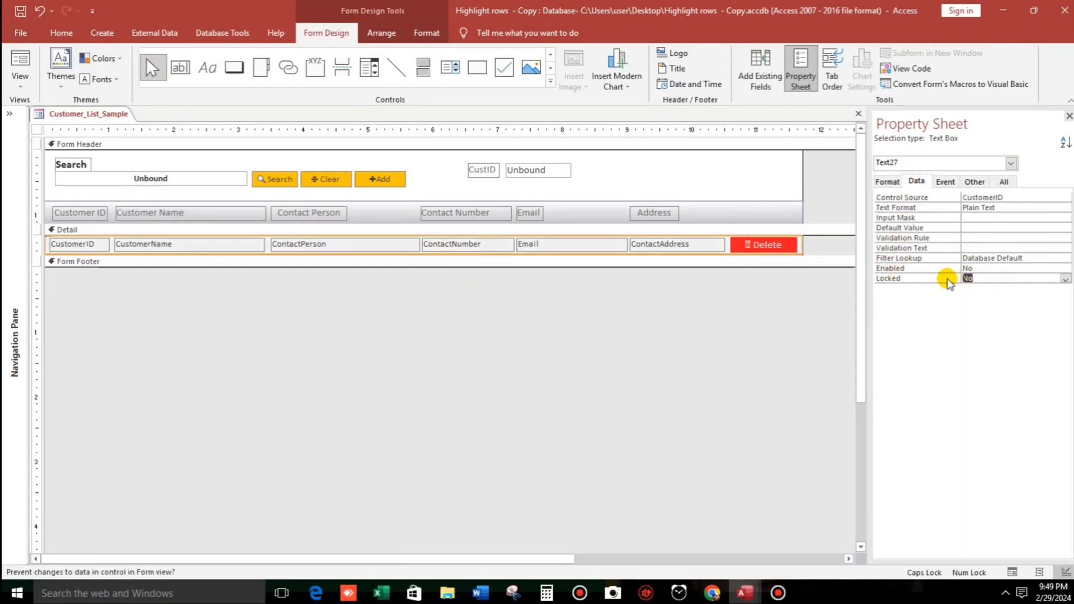
type("Yes")
left_click(1002, 258)
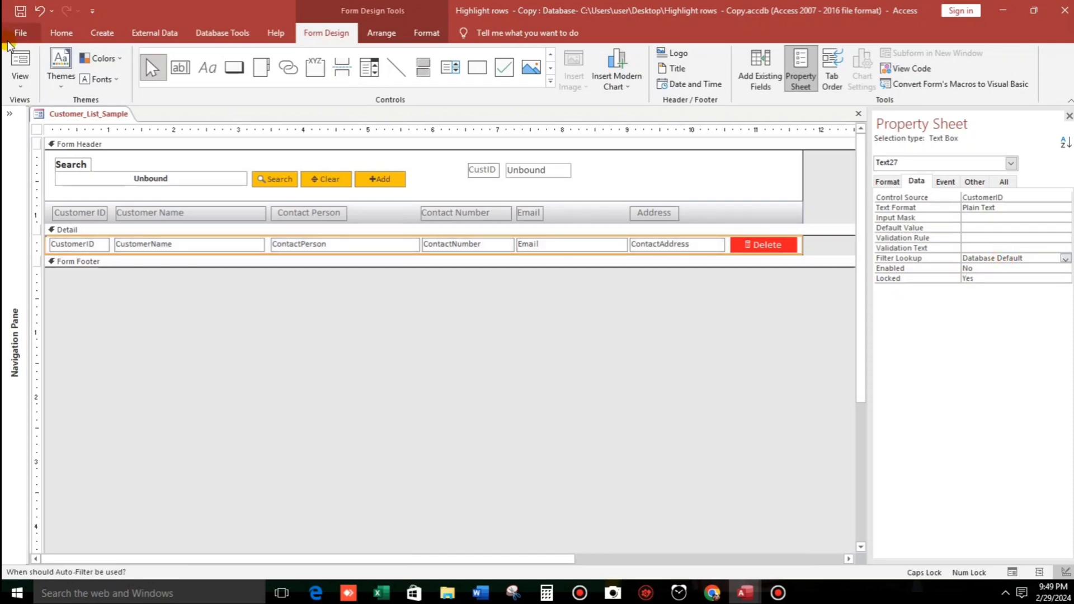
In Form view, move through records C0001–C0015 to check the whole-row highlight.
left_click(17, 56)
left_click(112, 267)
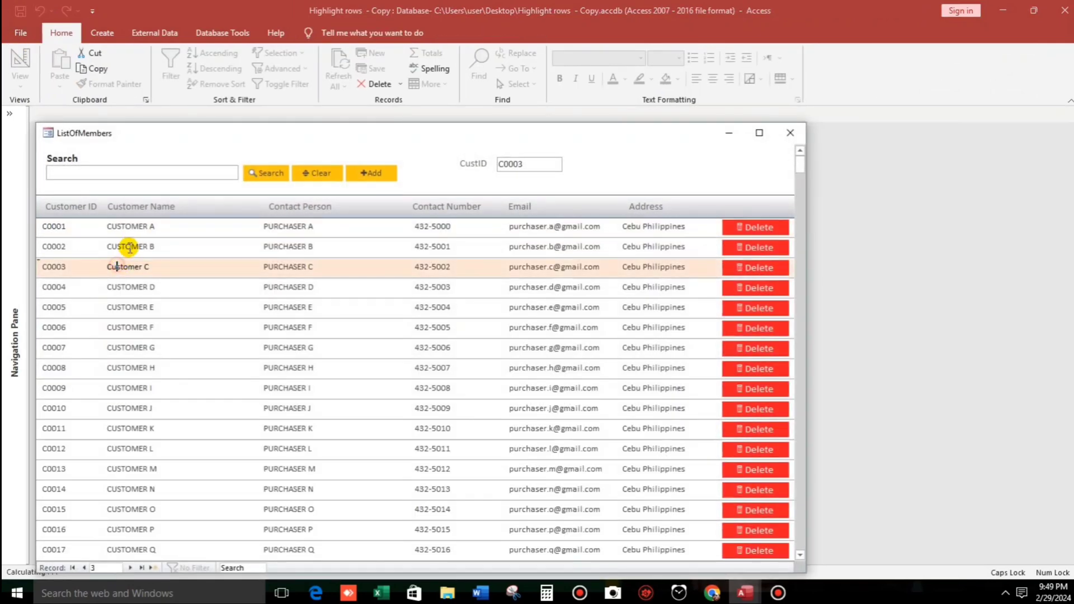
left_click(129, 241)
left_click(128, 226)
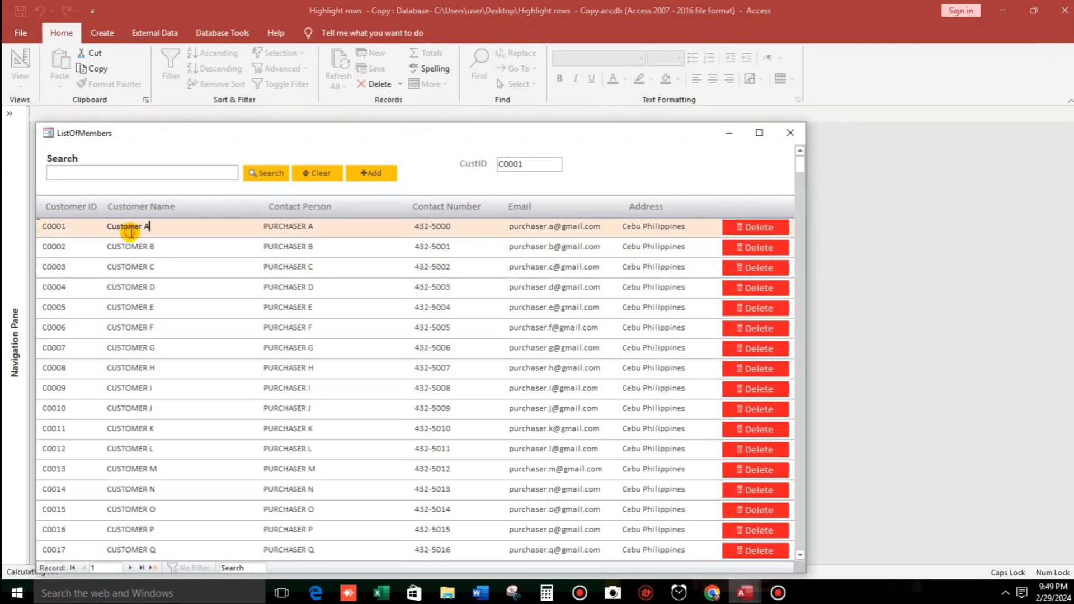
left_click(564, 449)
left_click(558, 409)
left_click(551, 345)
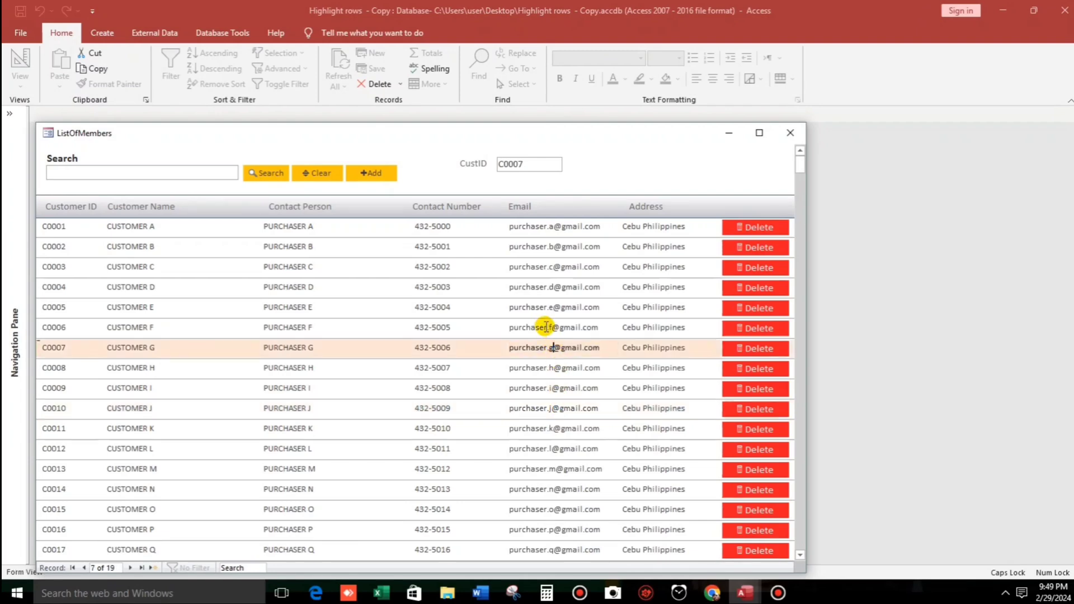
left_click(543, 308)
left_click(147, 470)
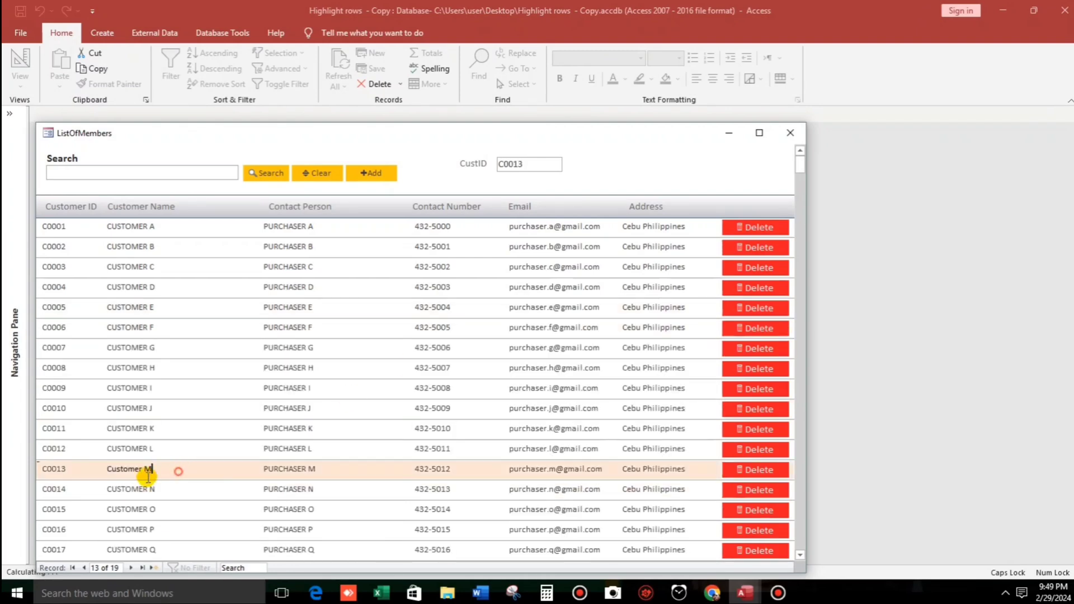
left_click(134, 509)
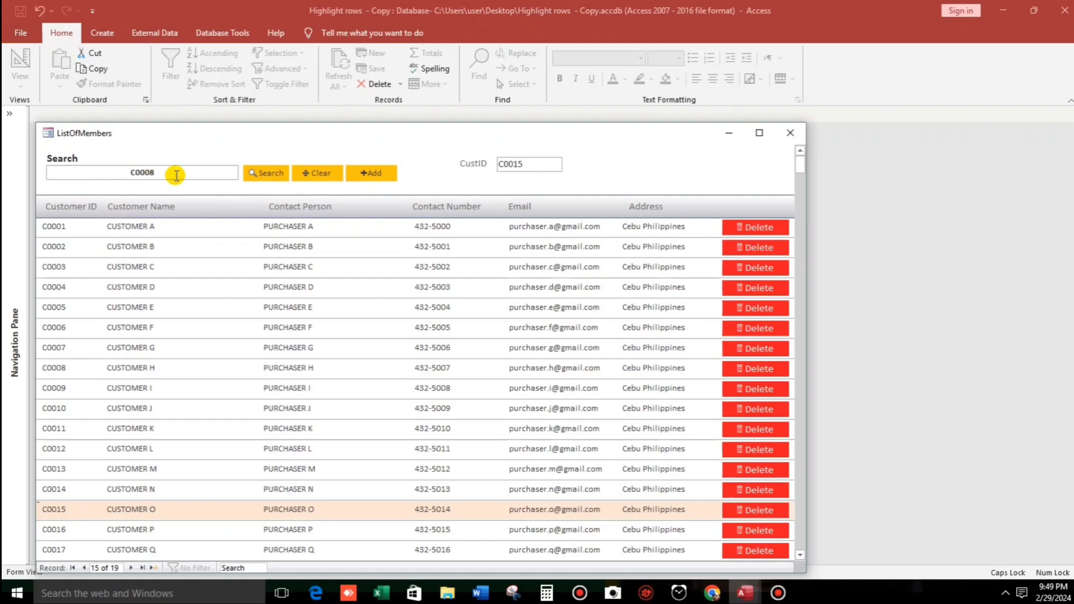
Search for customer C0008, check its highlighted row, then clear to list all 19 customers.
left_click(269, 175)
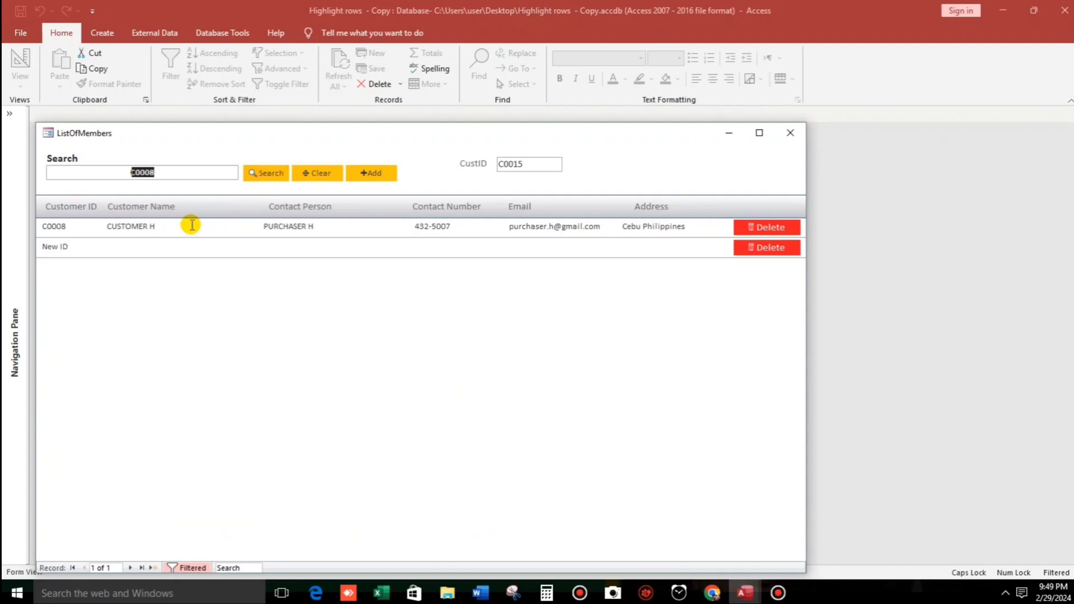
left_click(178, 226)
left_click(313, 174)
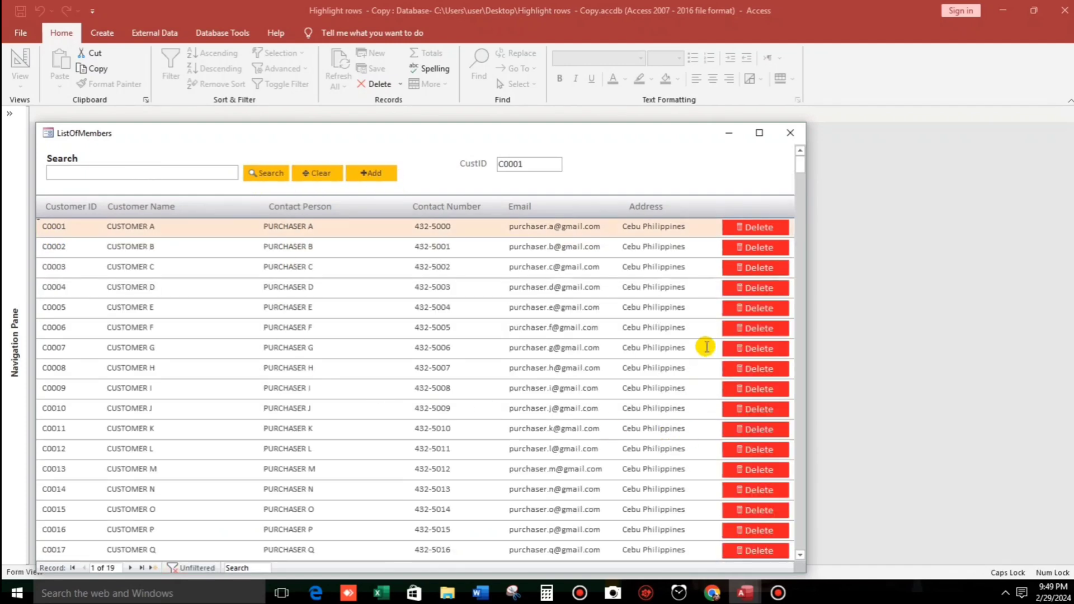
In Design View, set the CustID label and text box to Visible No.
right_click(633, 168)
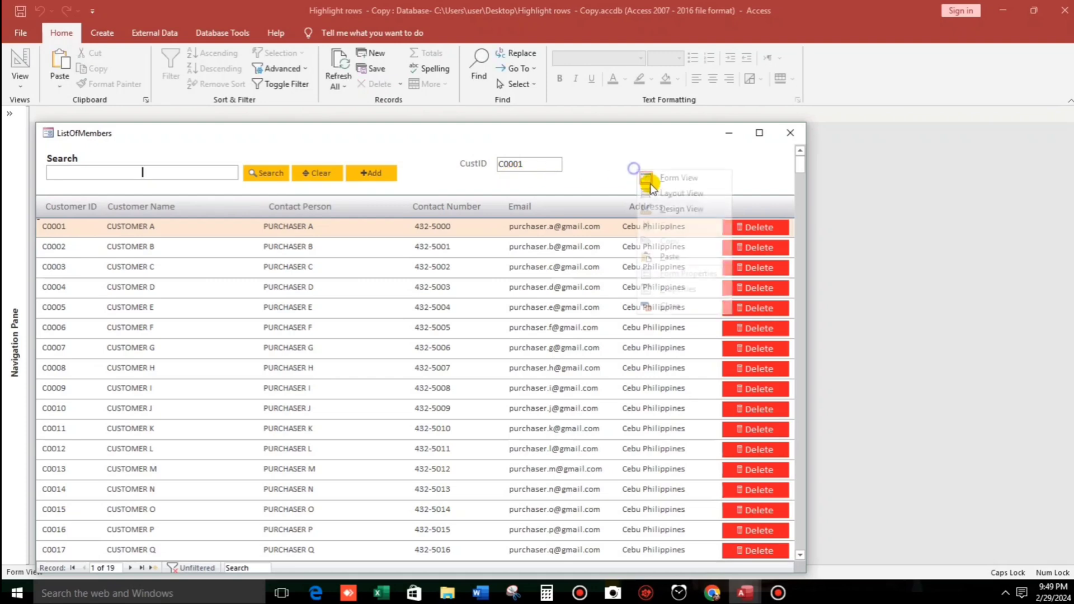
left_click(665, 209)
left_click_drag(602, 171, 463, 175)
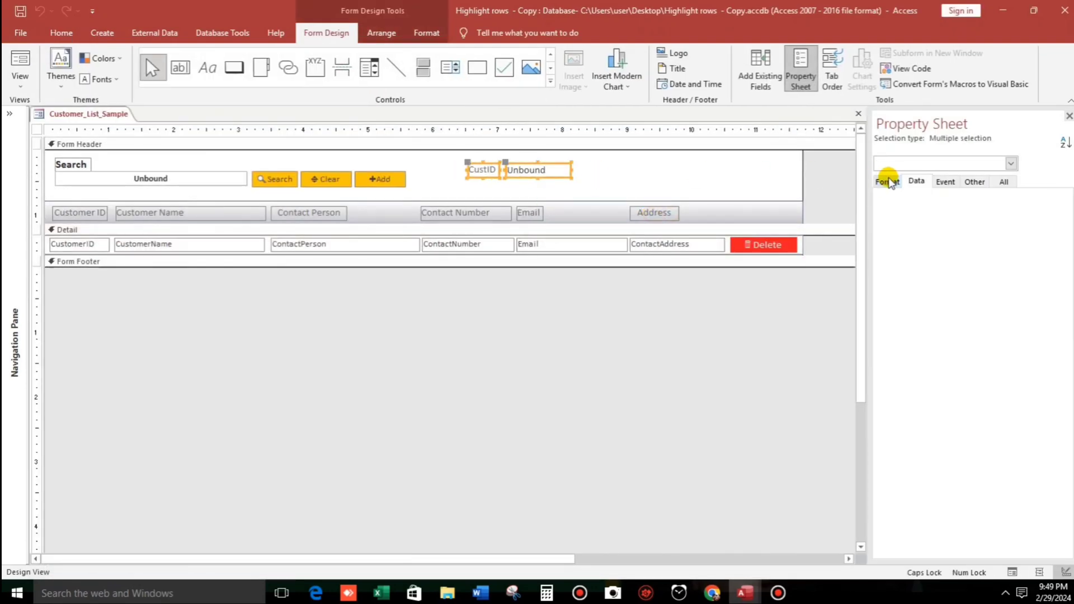
left_click(887, 181)
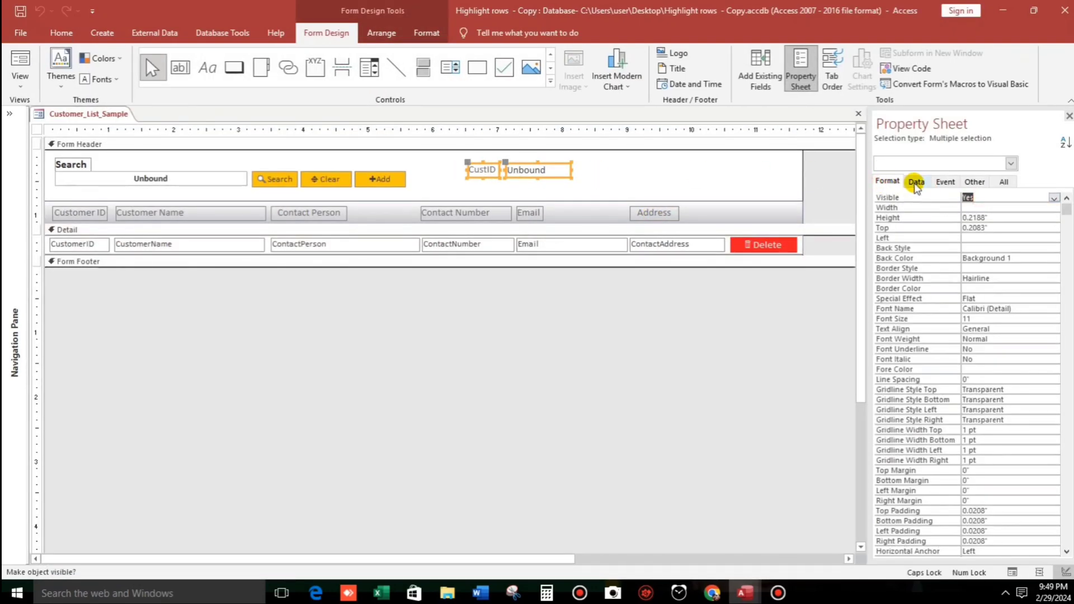
double_click(890, 198)
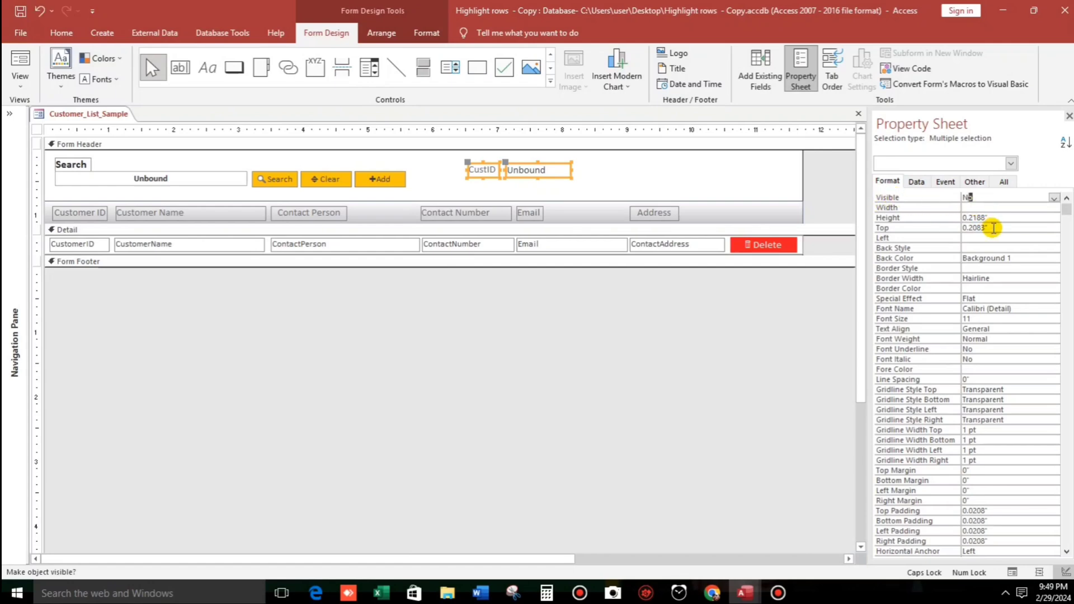
left_click(989, 227)
Run the ListOfMembers form and confirm no CustID label or box appears in the header.
left_click(21, 66)
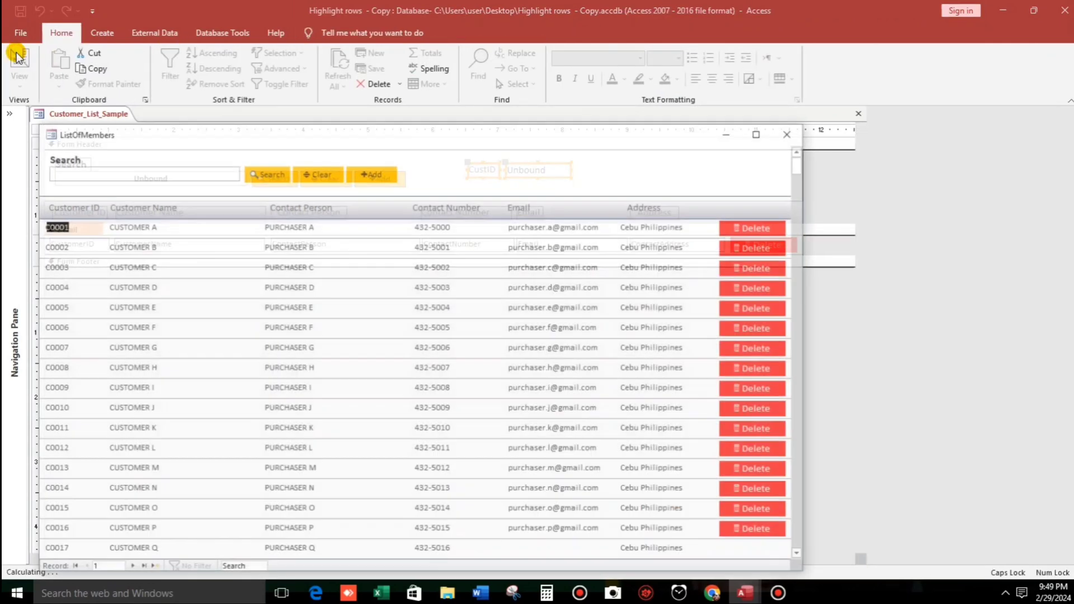